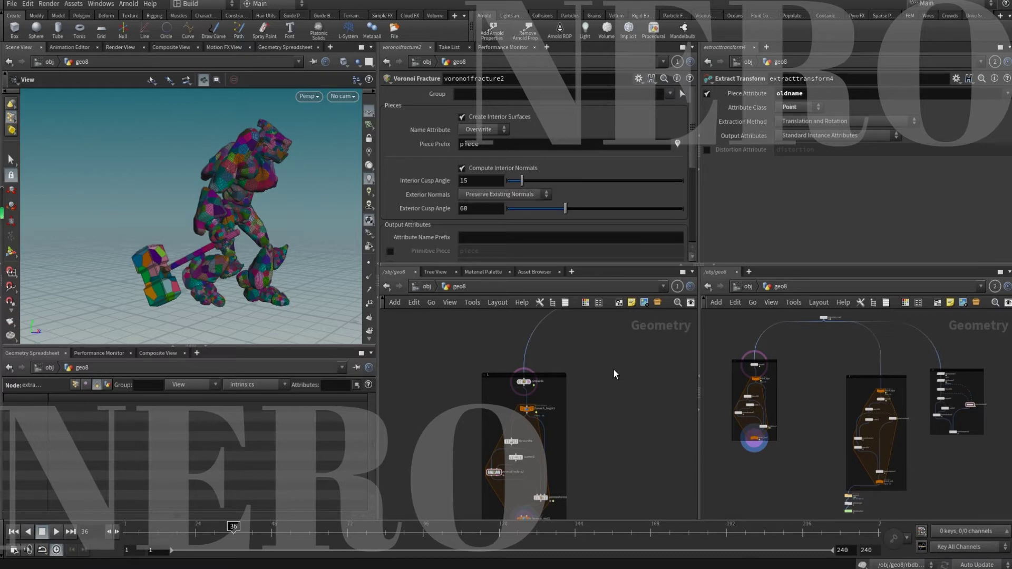
Locate the unpack5 node in the network and display its unpacked Crag geometry
{"action": "scroll", "coordinate": [613, 369], "scroll_direction": "down", "scroll_amount": 2}
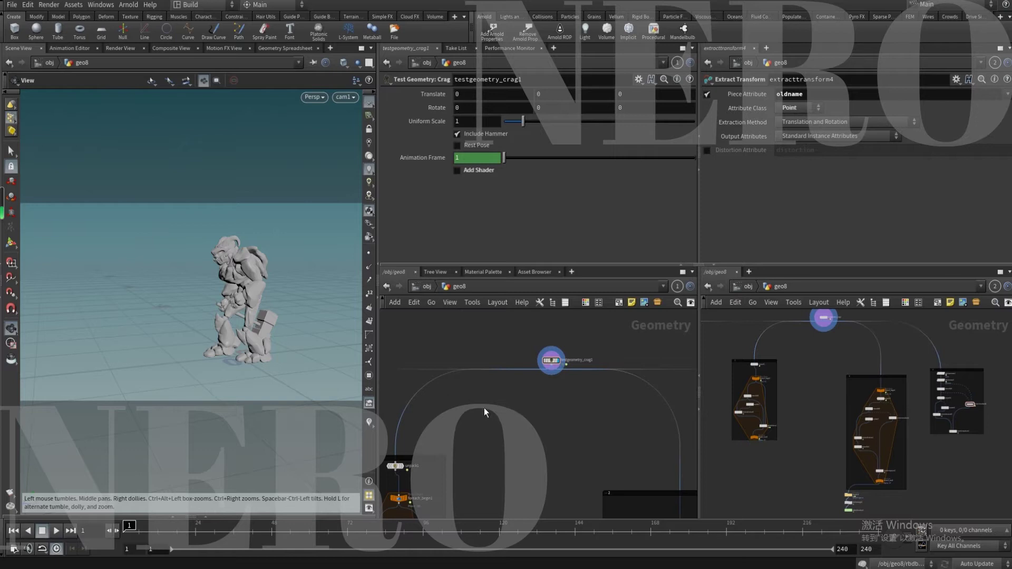
{"action": "middle_click_drag", "start_coordinate": [445, 413], "coordinate": [626, 409]}
{"action": "scroll", "coordinate": [553, 406], "scroll_direction": "up", "scroll_amount": 2}
{"action": "middle_click_drag", "start_coordinate": [419, 449], "coordinate": [605, 391]}
{"action": "left_click", "coordinate": [590, 352]}
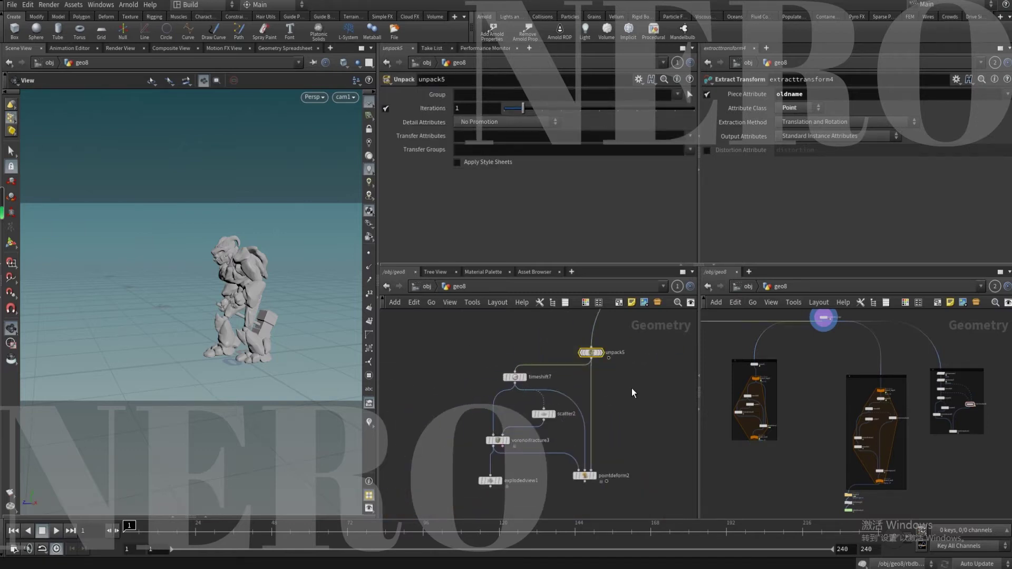
{"action": "key", "text": "r"}
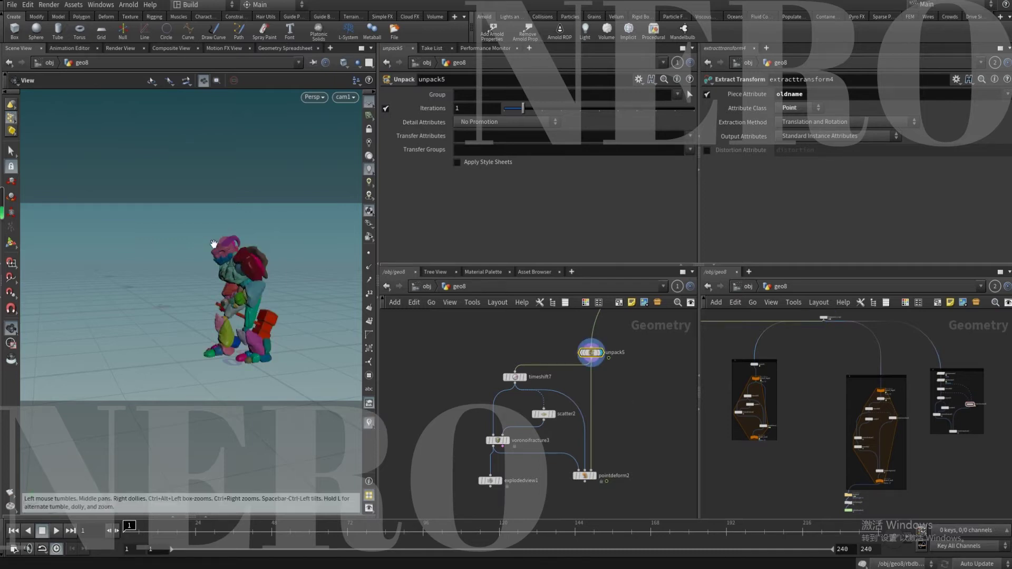
Examine timeshift7 and voronoifracture3 while scrubbing the timeline to check the rest-frame geometry being fractured
{"action": "scroll", "coordinate": [486, 362], "scroll_direction": "up", "scroll_amount": 2}
{"action": "left_click", "coordinate": [514, 367]}
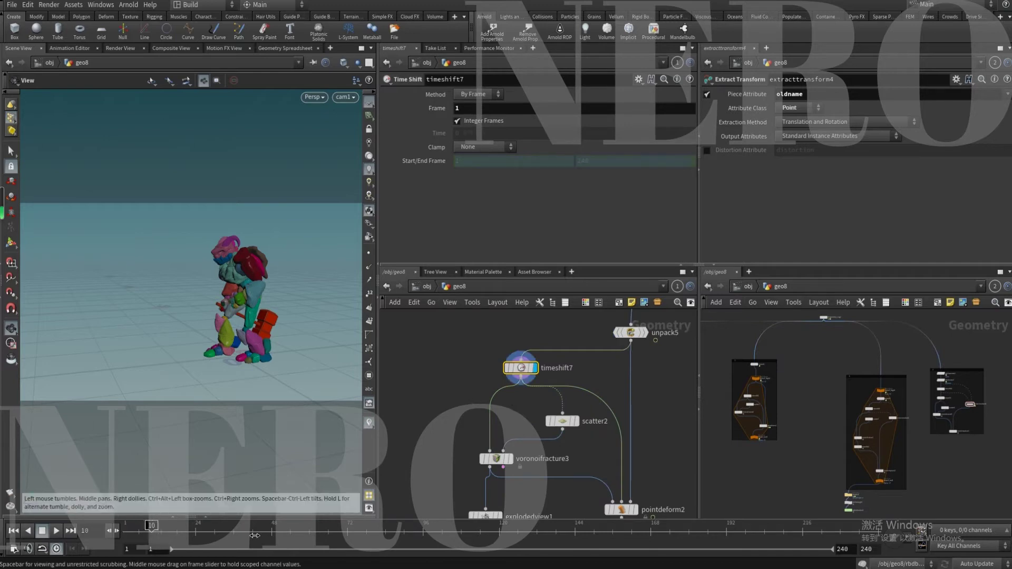
{"action": "middle_click_drag", "start_coordinate": [429, 464], "coordinate": [434, 435]}
{"action": "left_click", "coordinate": [496, 429]}
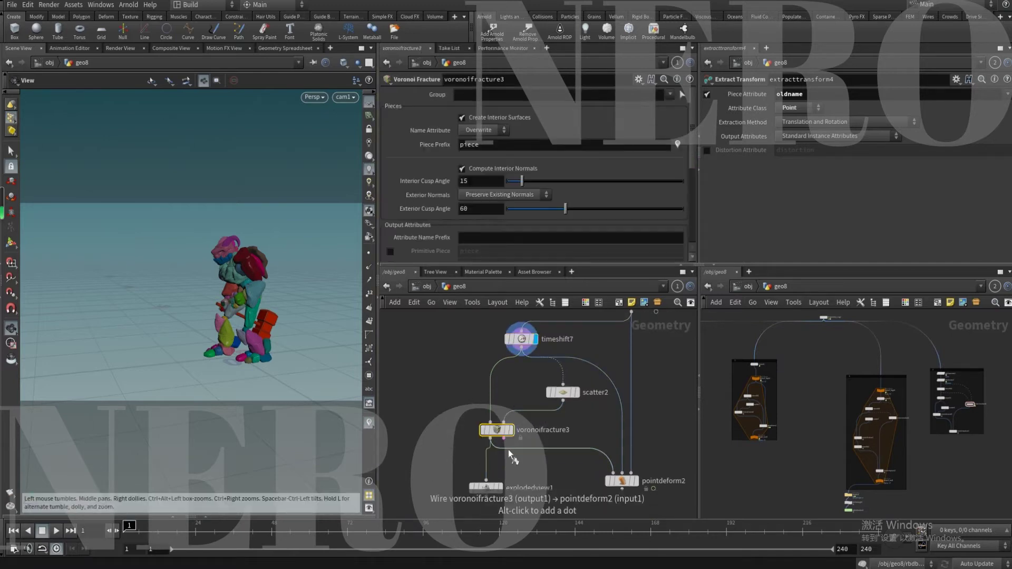
{"action": "left_click_drag", "start_coordinate": [130, 526], "coordinate": [238, 526]}
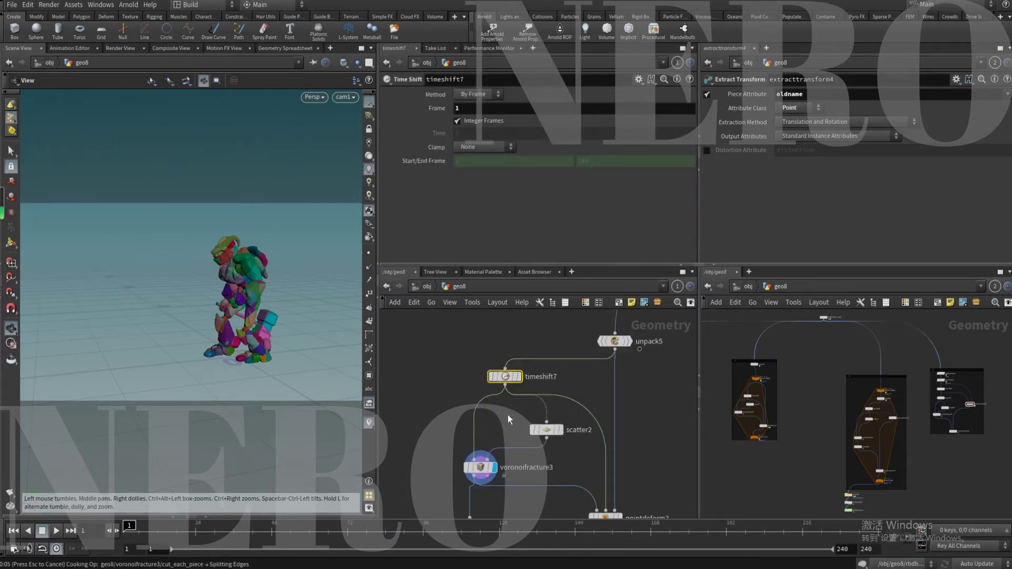
Interrupt the fracture cooking and check scatter2's points at frame 2 with timeshift7 bypassed
{"action": "key", "text": "Escape"}
{"action": "left_click", "coordinate": [560, 430]}
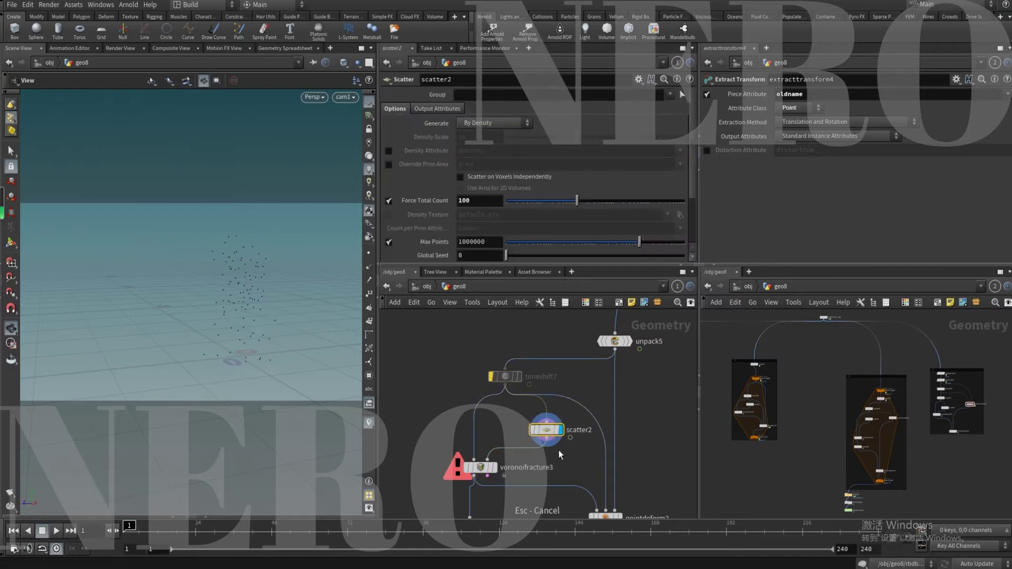
{"action": "mouse_move", "coordinate": [130, 528]}
{"action": "left_mouse_down"}
{"action": "mouse_move", "coordinate": [170, 528]}
{"action": "mouse_move", "coordinate": [129, 526]}
{"action": "left_mouse_up"}
{"action": "left_click", "coordinate": [477, 468]}
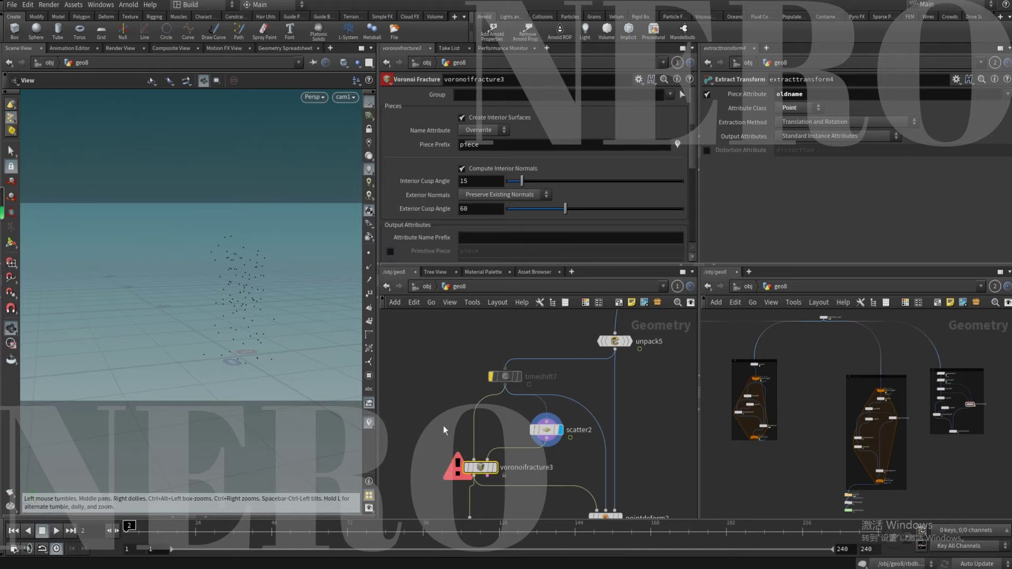
Re-enable timeshift7 and lower the forced total point count on scatter2
{"action": "left_click", "coordinate": [505, 377]}
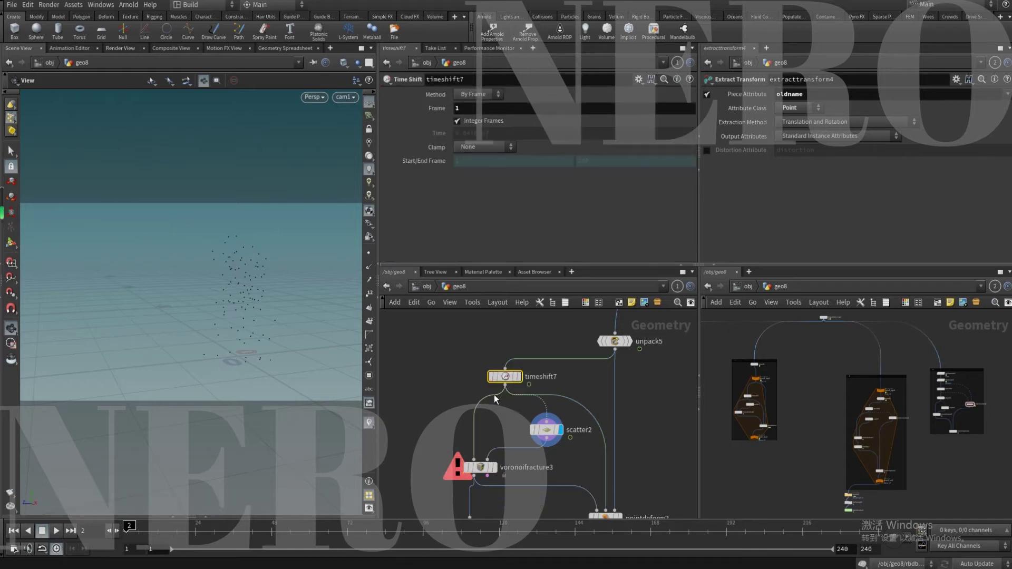
{"action": "middle_click_drag", "start_coordinate": [448, 454], "coordinate": [453, 409]}
{"action": "left_click", "coordinate": [486, 423]}
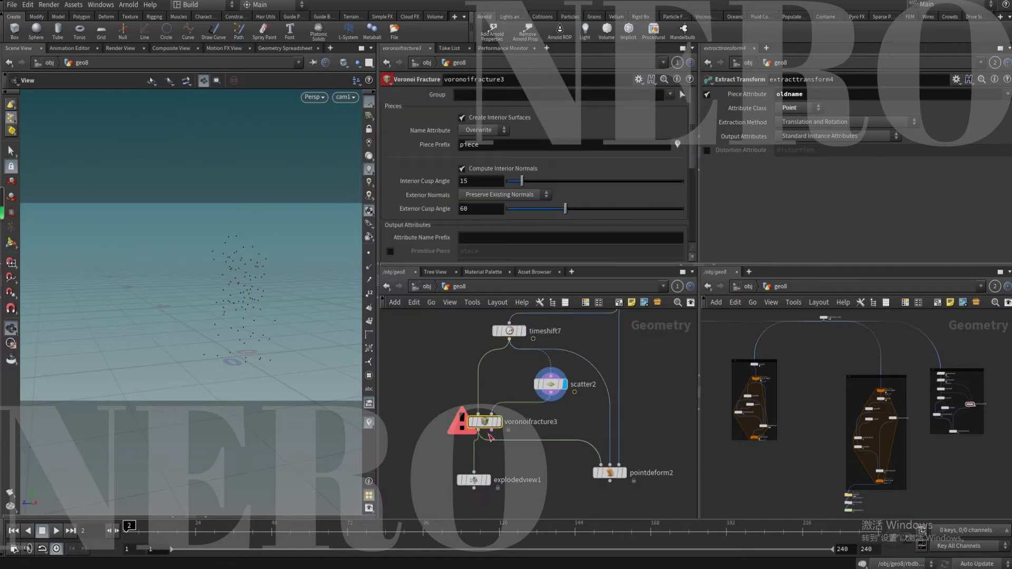
{"action": "left_click", "coordinate": [551, 384]}
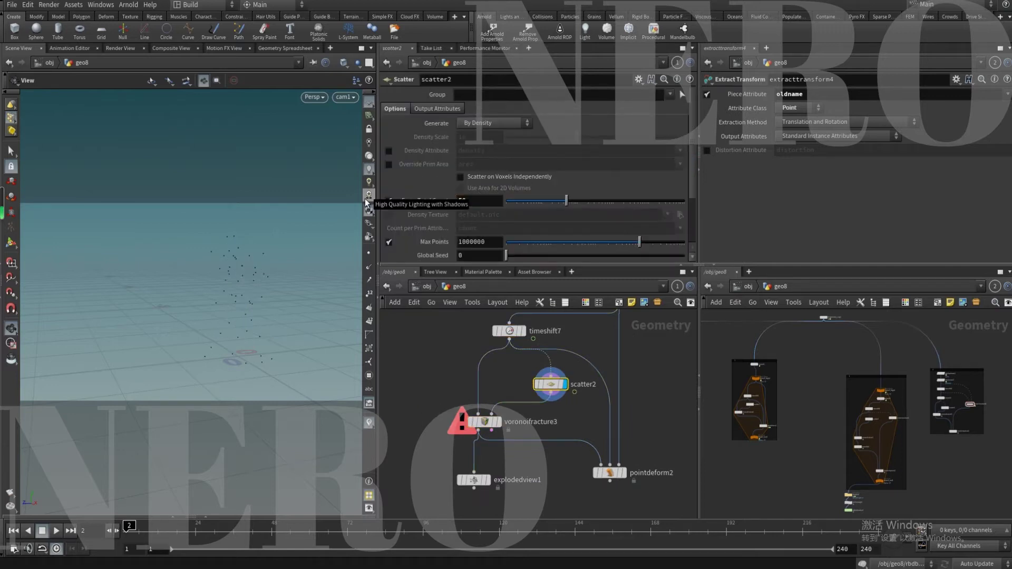
Attach a second Exploded View to unpack5 and compare it with the exploded view of the fractured pieces
{"action": "left_click", "coordinate": [474, 479]}
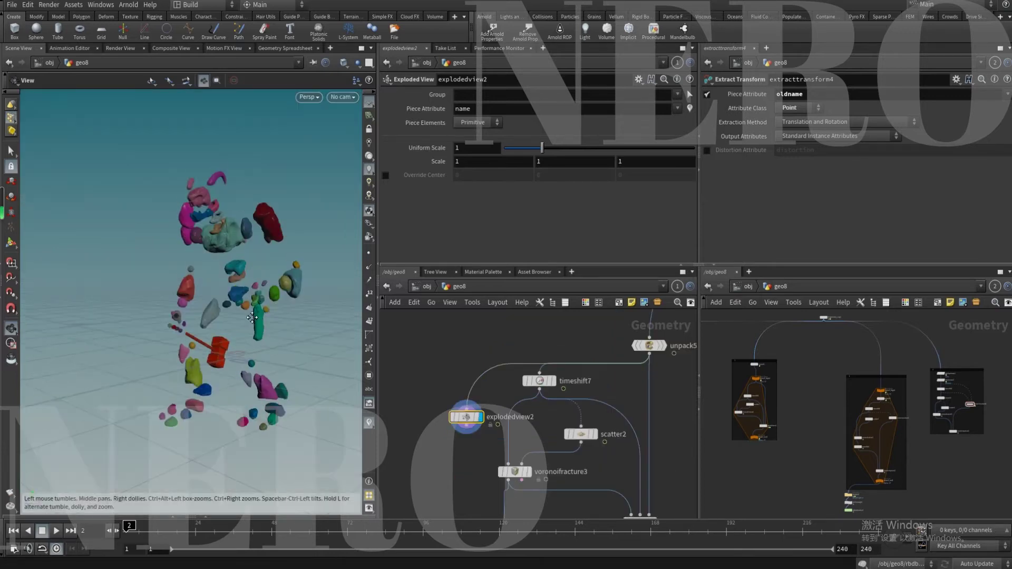
{"action": "middle_click_drag", "start_coordinate": [252, 318], "coordinate": [252, 311]}
{"action": "middle_click_drag", "start_coordinate": [474, 476], "coordinate": [477, 415]}
{"action": "left_click", "coordinate": [552, 469]}
{"action": "left_click", "coordinate": [553, 471]}
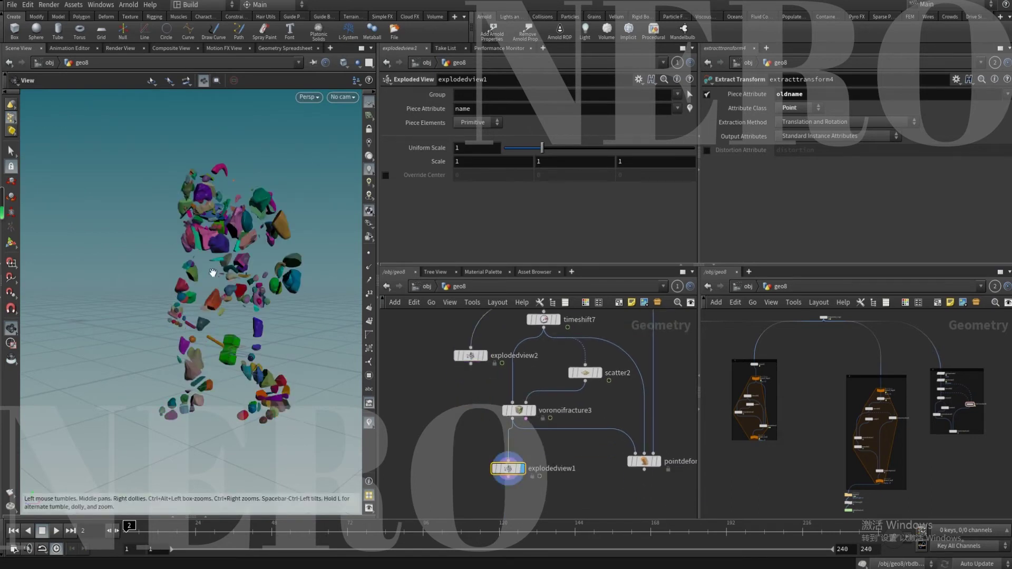
Delete the Exploded View node branching from unpack5
{"action": "middle_click_drag", "start_coordinate": [411, 379], "coordinate": [412, 392]}
{"action": "left_click", "coordinate": [473, 367]}
{"action": "key", "text": "Delete"}
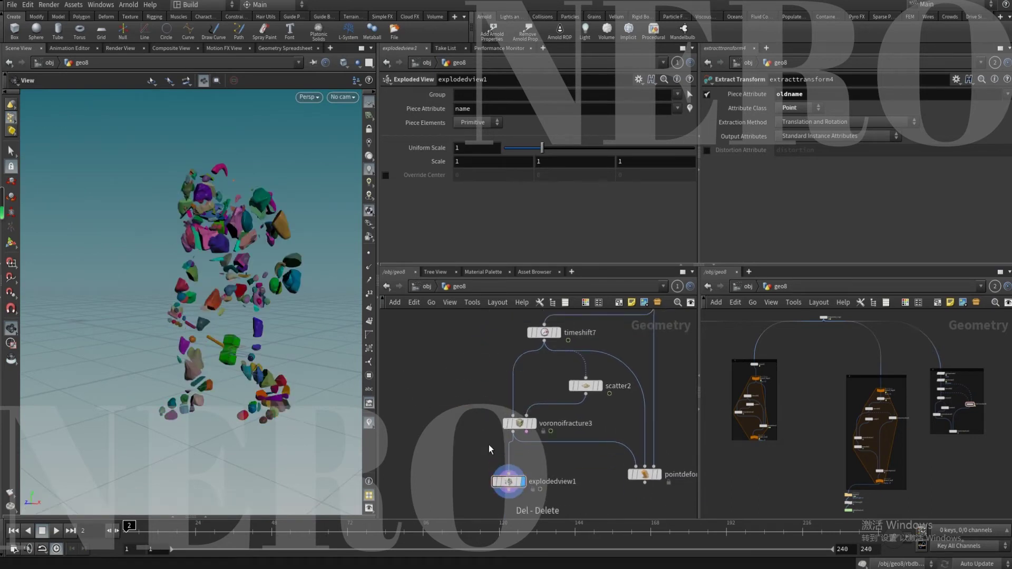
Display the pointdeform2 result and review the fracture and time shift nodes feeding it
{"action": "left_click", "coordinate": [573, 467]}
{"action": "key", "text": "r"}
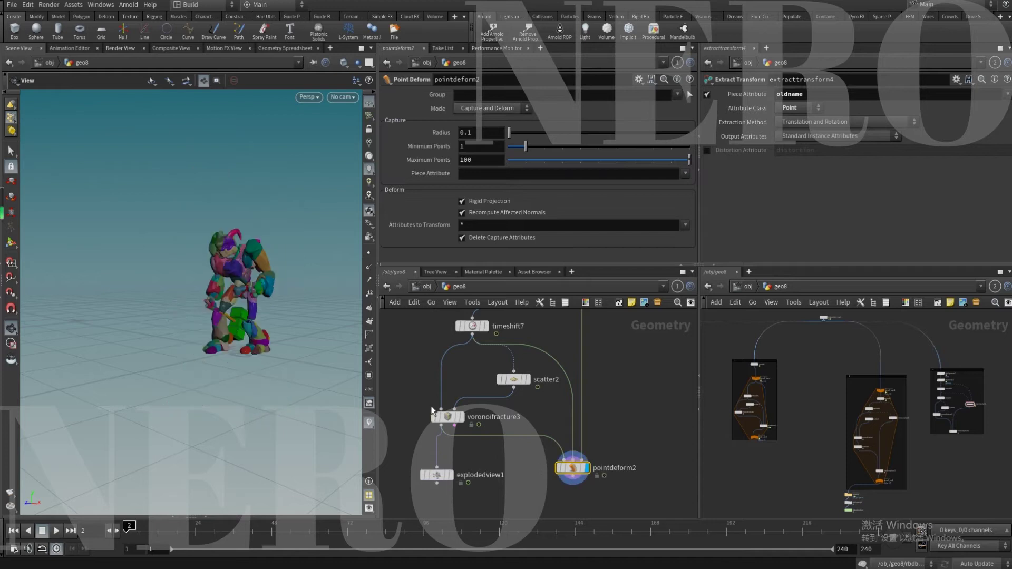
{"action": "left_click", "coordinate": [448, 417]}
{"action": "middle_click_drag", "start_coordinate": [446, 321], "coordinate": [440, 384]}
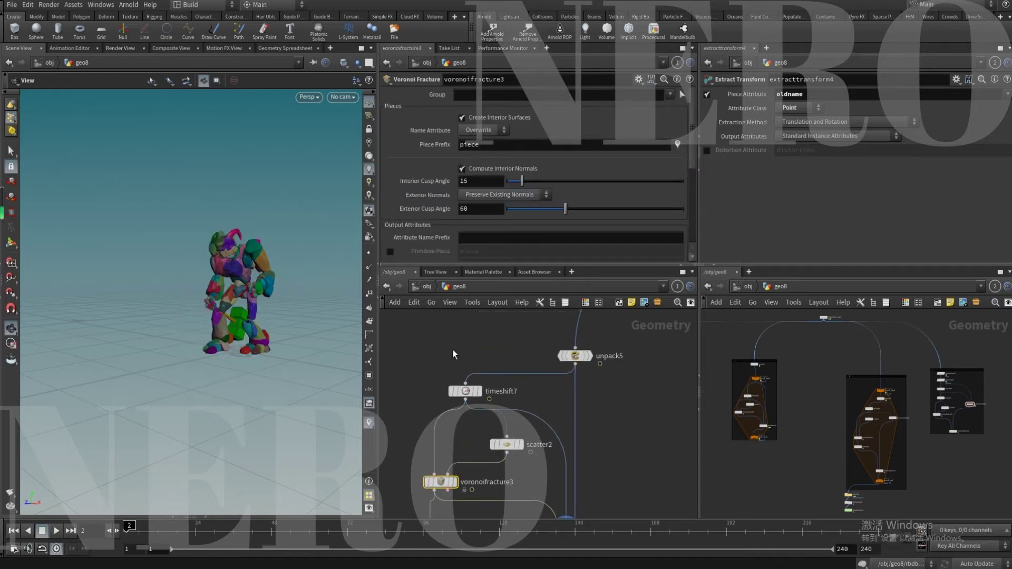
{"action": "middle_click_drag", "start_coordinate": [509, 329], "coordinate": [489, 341]}
Scrub the timeline to frame 37 and inspect the fractured character's deformed pieces from the side
{"action": "left_click", "coordinate": [556, 366]}
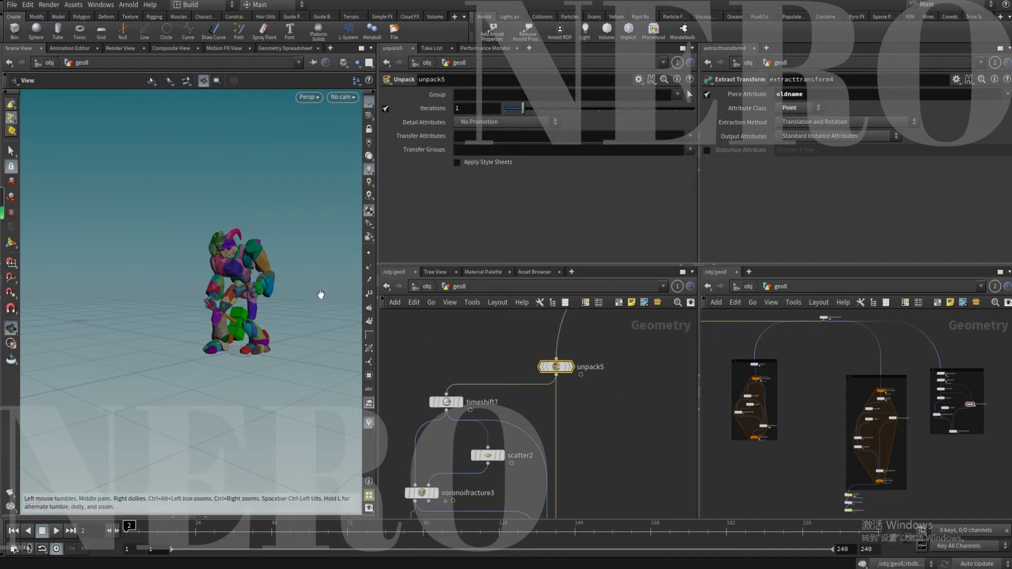
{"action": "left_click_drag", "start_coordinate": [164, 532], "coordinate": [223, 531]}
{"action": "left_click_drag", "start_coordinate": [289, 292], "coordinate": [189, 344]}
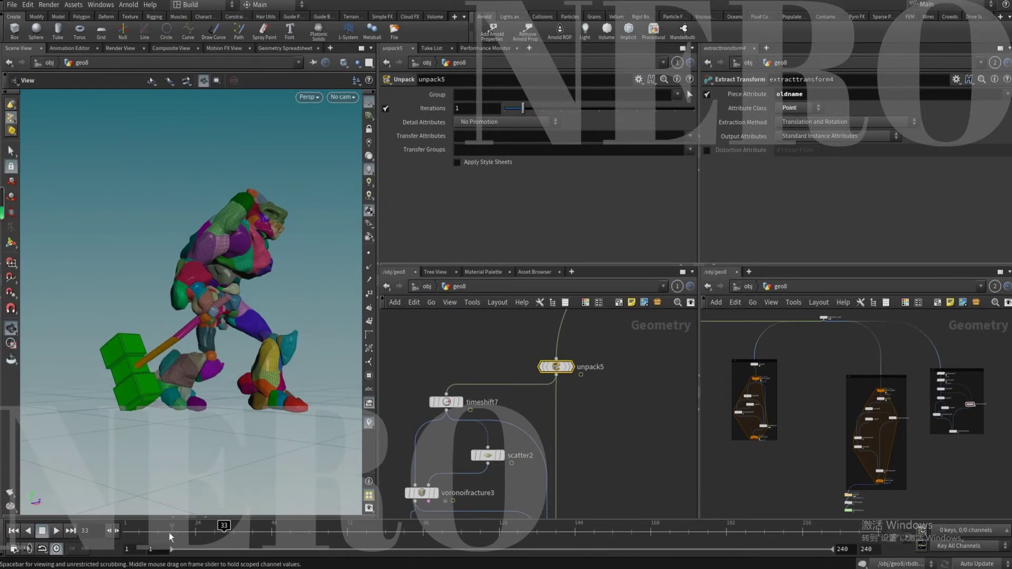
{"action": "left_click_drag", "start_coordinate": [165, 533], "coordinate": [226, 532]}
{"action": "left_click_drag", "start_coordinate": [155, 531], "coordinate": [236, 534]}
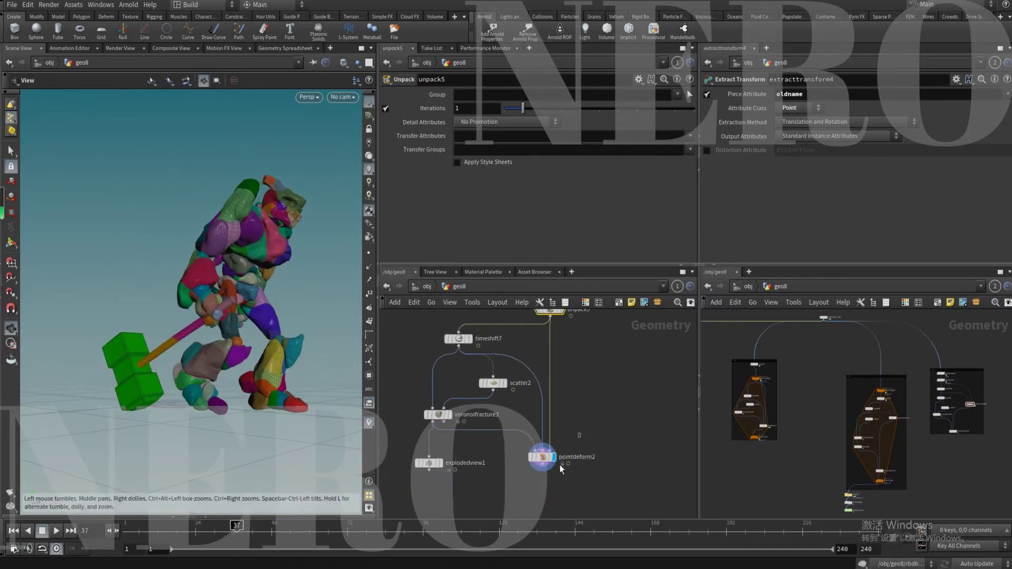
Examine the Radius and Piece Attribute capture settings of pointdeform2
{"action": "left_click", "coordinate": [541, 456]}
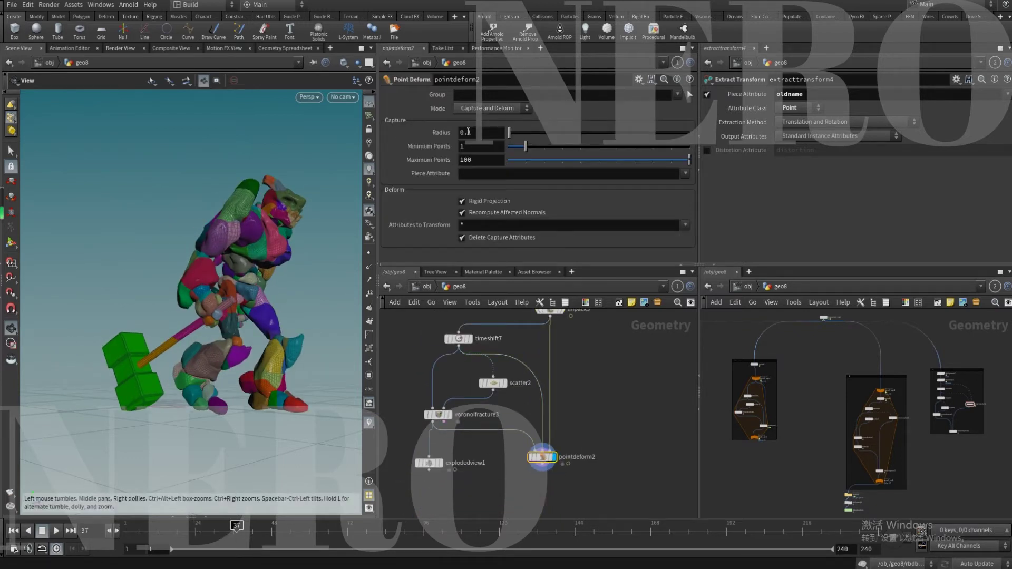
{"action": "left_click", "coordinate": [483, 132]}
{"action": "left_click", "coordinate": [487, 173]}
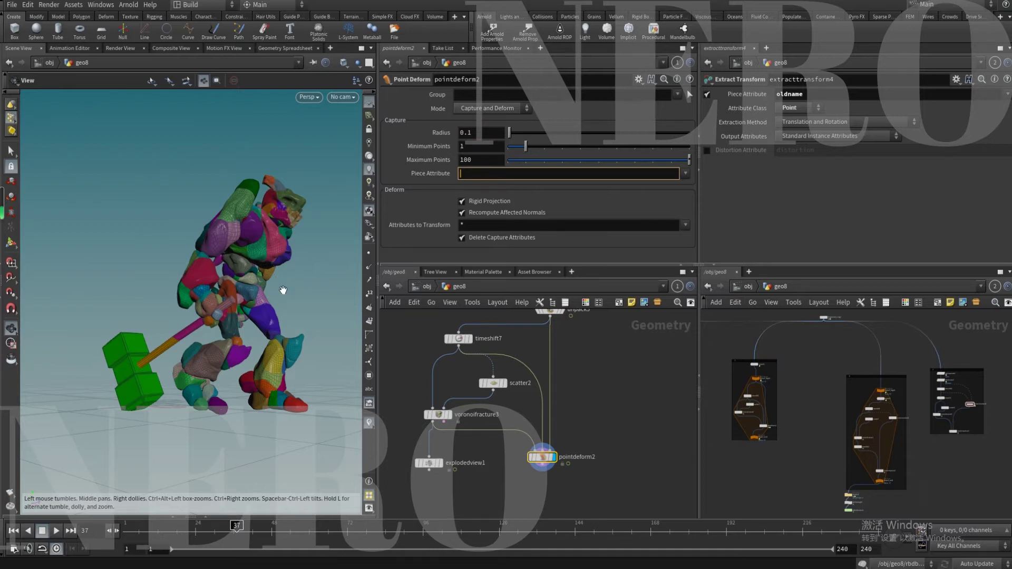
{"action": "middle_click_drag", "start_coordinate": [474, 391], "coordinate": [527, 408]}
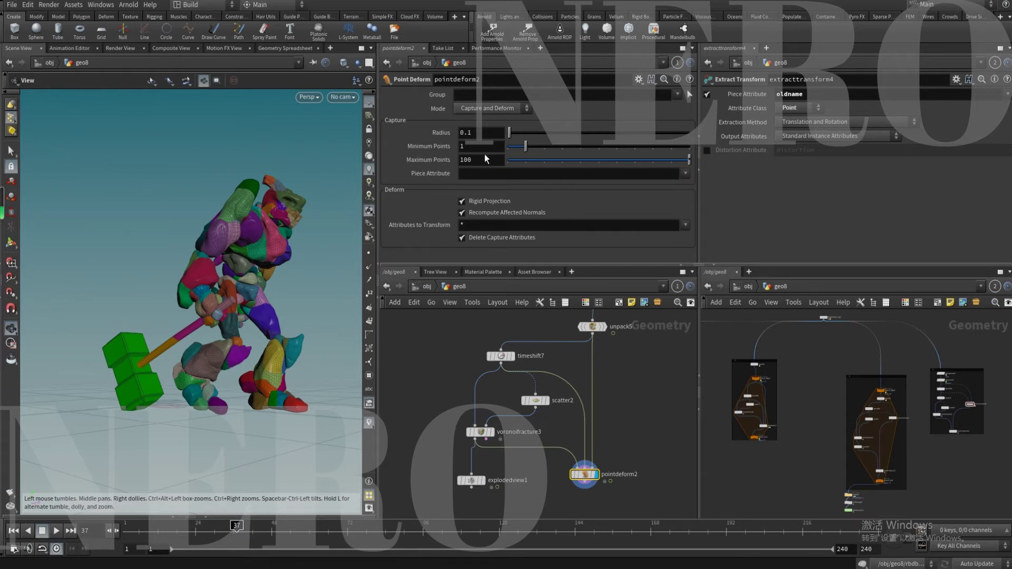
Display unpack5 and show its selectable points to inspect where neighbouring body parts lie close together
{"action": "middle_click_drag", "start_coordinate": [506, 354], "coordinate": [481, 384]}
{"action": "left_click", "coordinate": [569, 356]}
{"action": "key", "text": "r"}
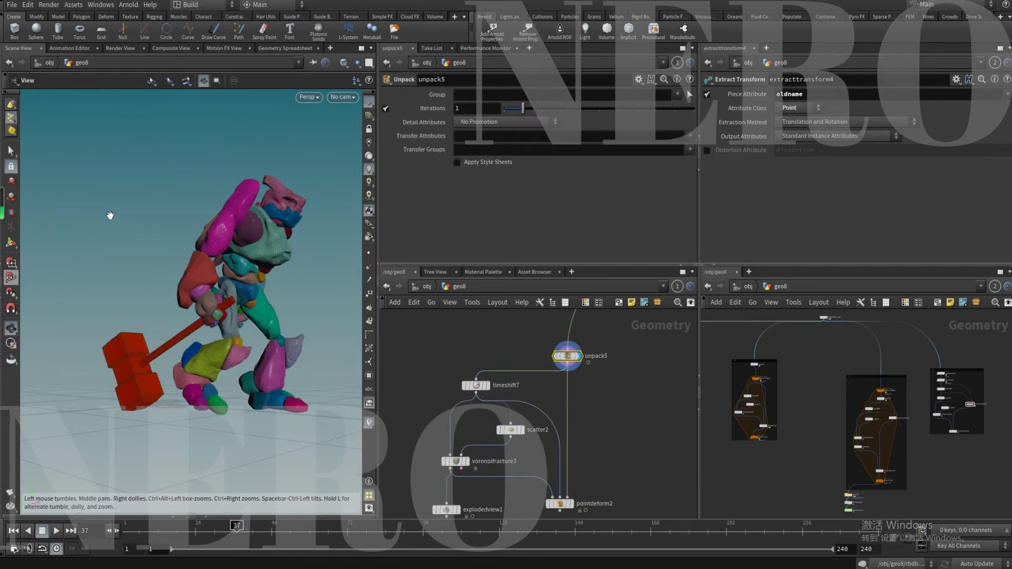
{"action": "key", "text": "s"}
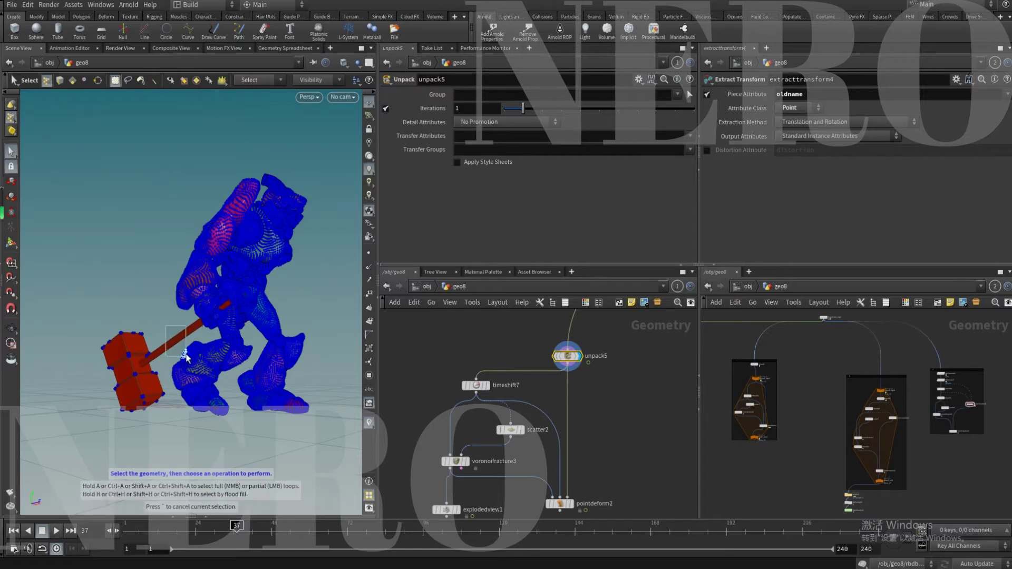
Display pointdeform2 with the view tool active, go to frame 22 and check its Piece Attribute setting
{"action": "middle_click_drag", "start_coordinate": [426, 402], "coordinate": [439, 359]}
{"action": "left_click", "coordinate": [585, 458]}
{"action": "key", "text": "Escape"}
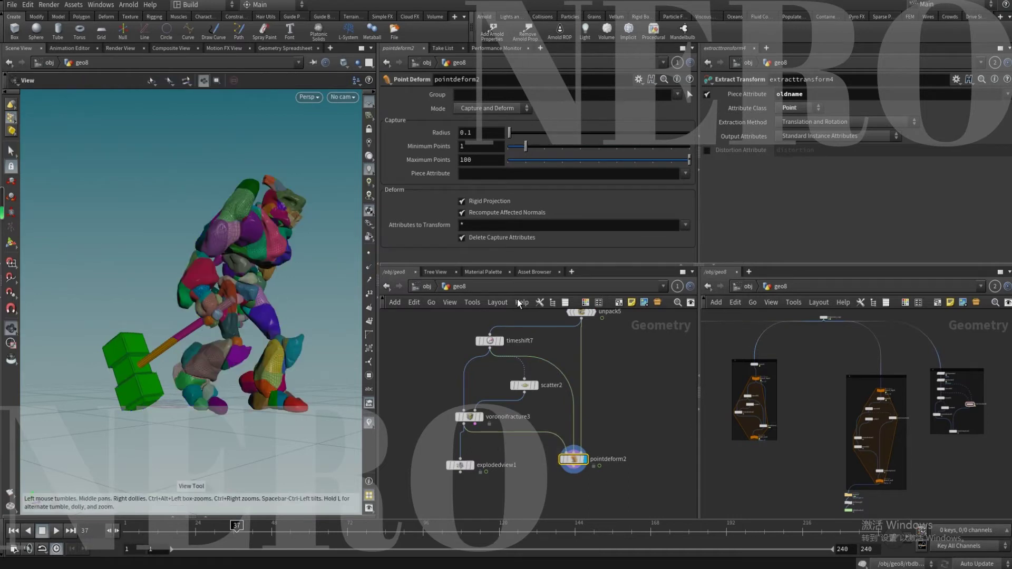
{"action": "left_click", "coordinate": [190, 526]}
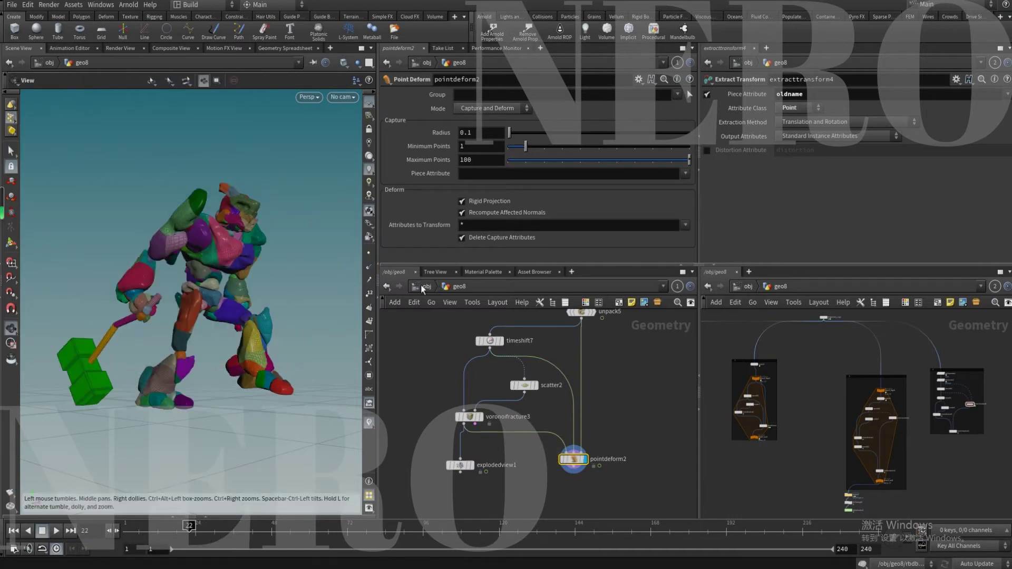
{"action": "left_click", "coordinate": [489, 174]}
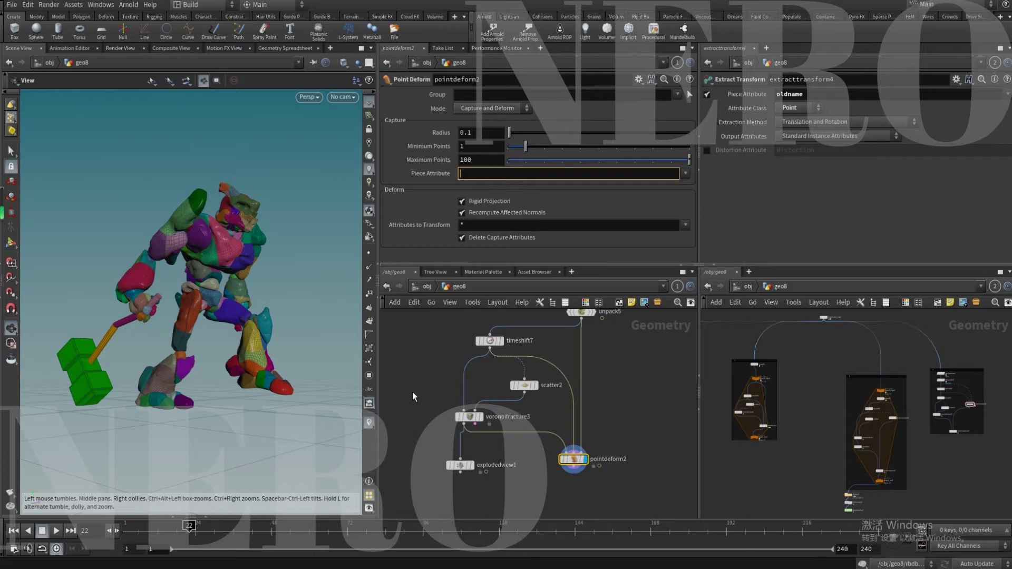
Display voronoifracture3 beside its geometry spreadsheet and set its Name Attribute to Append
{"action": "left_click", "coordinate": [468, 417]}
{"action": "left_click", "coordinate": [479, 417]}
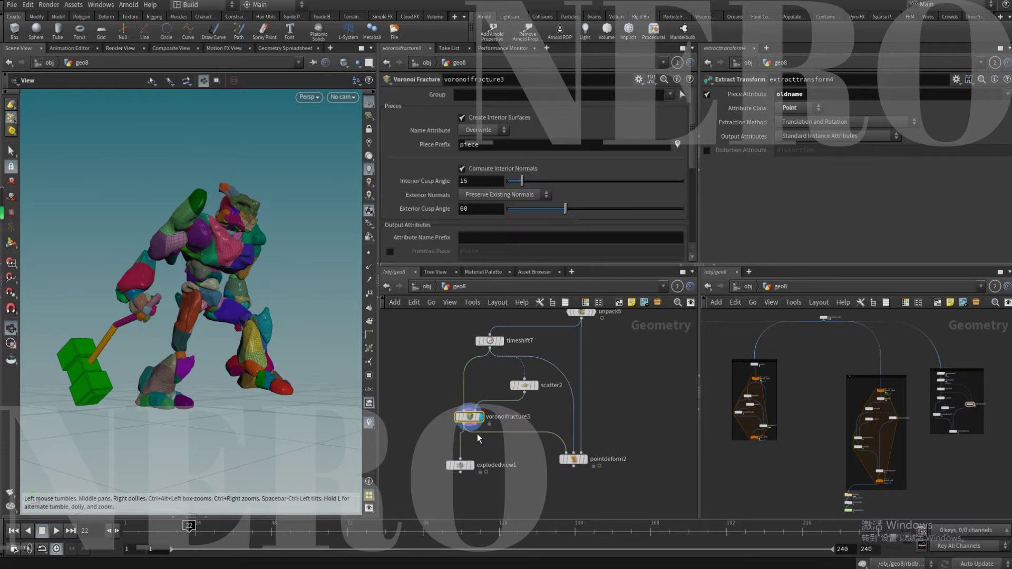
{"action": "left_click", "coordinate": [202, 517]}
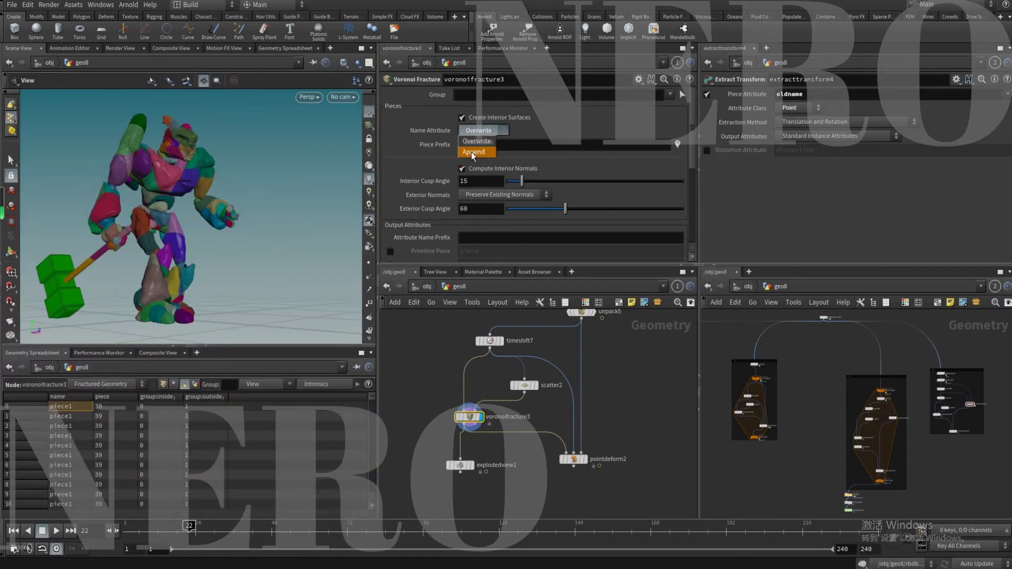
{"action": "left_click", "coordinate": [471, 152]}
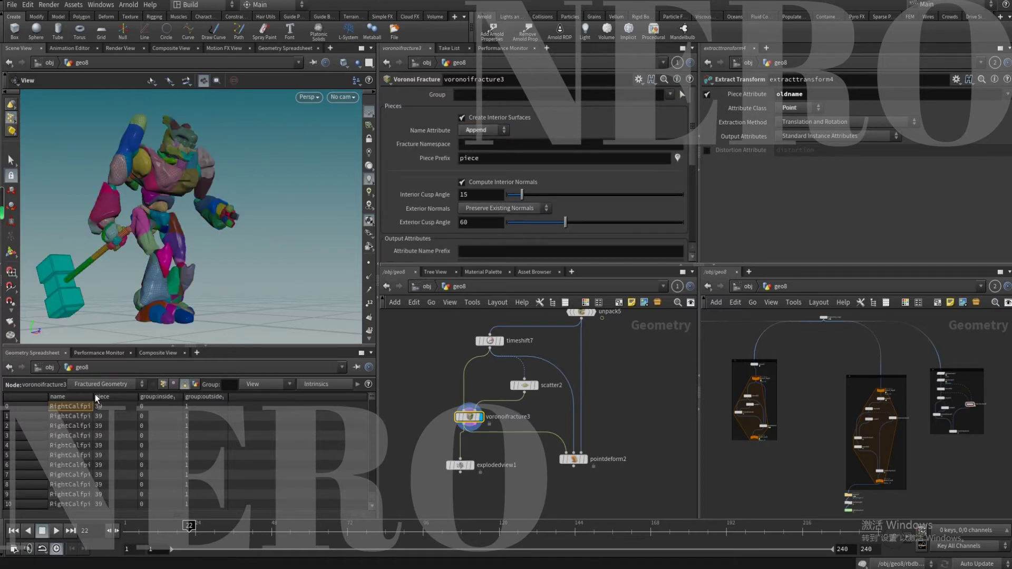
Widen the name column in the geometry spreadsheet and compare the piece names of voronoifracture3 and unpack5
{"action": "left_click_drag", "start_coordinate": [94, 397], "coordinate": [164, 396]}
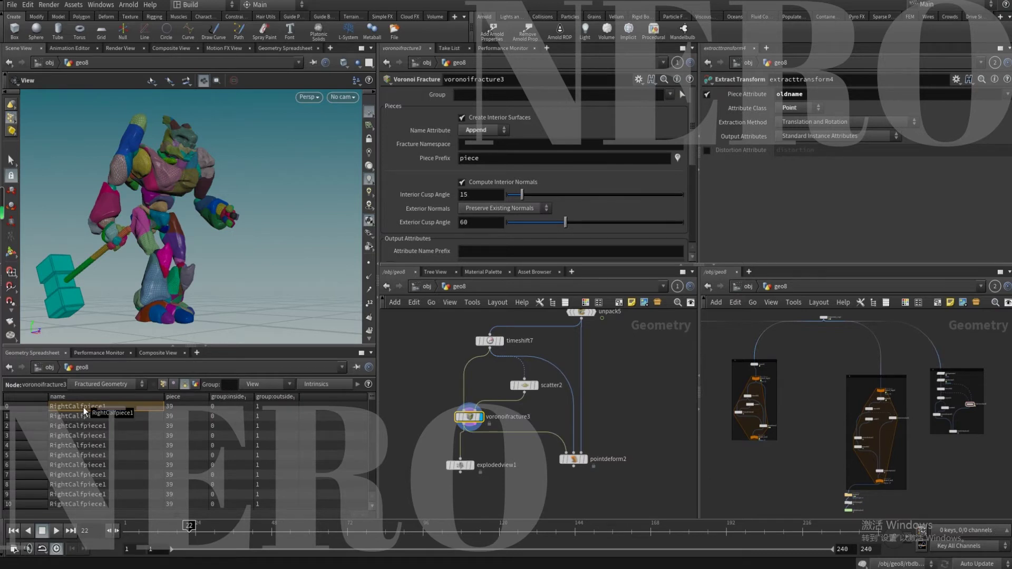
{"action": "scroll", "coordinate": [84, 416], "scroll_direction": "down", "scroll_amount": 2}
{"action": "scroll", "coordinate": [370, 426], "scroll_direction": "up", "scroll_amount": 2}
{"action": "middle_click_drag", "start_coordinate": [448, 354], "coordinate": [423, 420]}
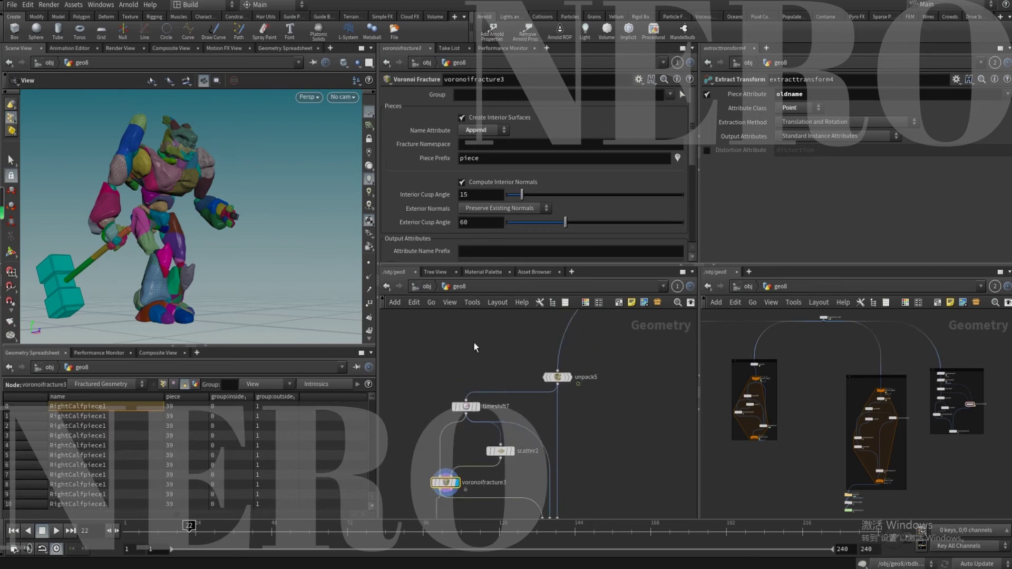
{"action": "left_click", "coordinate": [557, 377]}
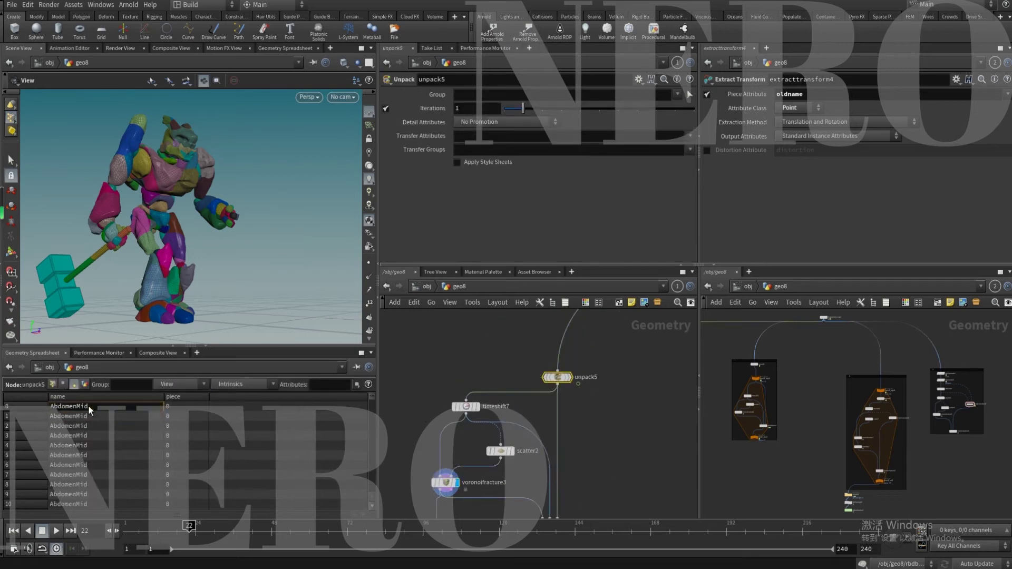
Display pointdeform2 and open its Piece Attribute for editing
{"action": "middle_click_drag", "start_coordinate": [432, 444], "coordinate": [428, 393]}
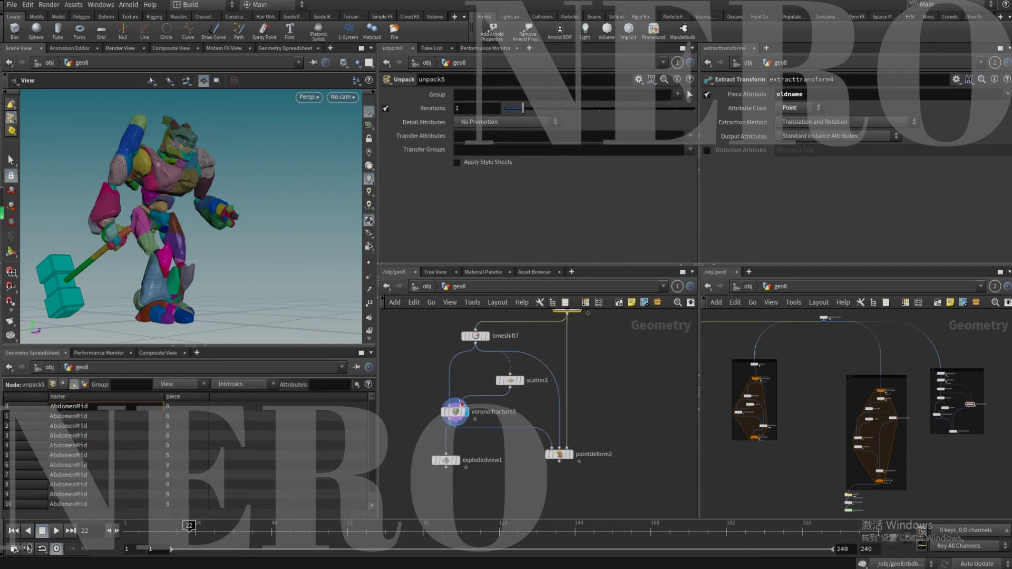
{"action": "left_click", "coordinate": [586, 451]}
{"action": "key", "text": "r"}
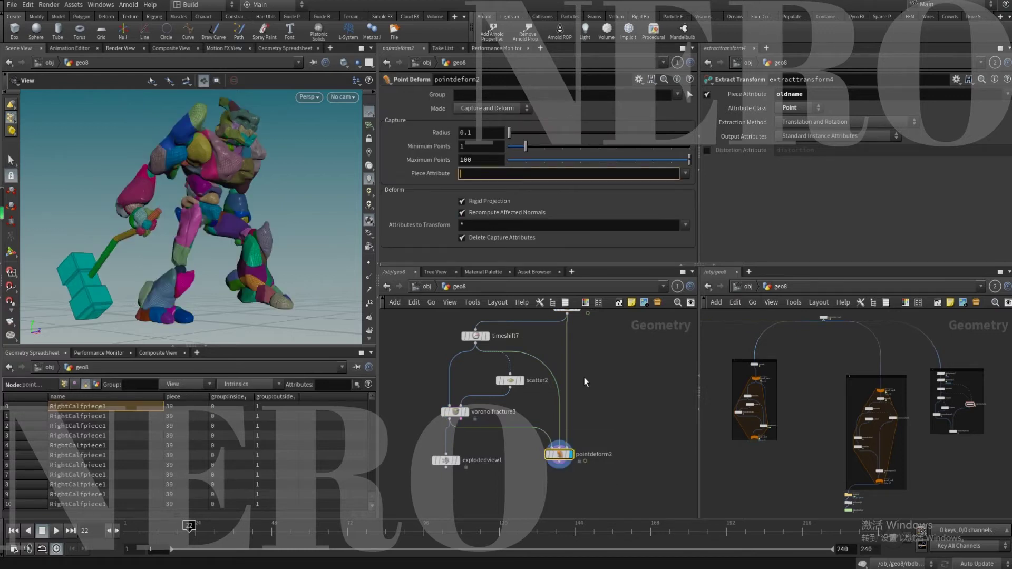
Display the foreach_end1 block of the first for-each loop and turn on its Single Pass option
{"action": "scroll", "coordinate": [593, 400], "scroll_direction": "down", "scroll_amount": 5}
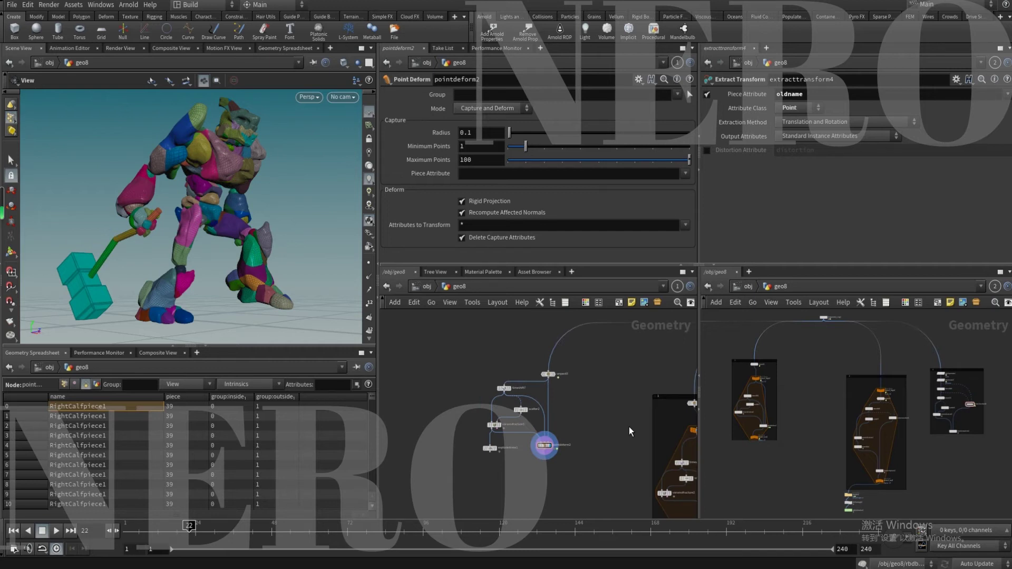
{"action": "middle_click_drag", "start_coordinate": [638, 425], "coordinate": [477, 337]}
{"action": "scroll", "coordinate": [514, 401], "scroll_direction": "up", "scroll_amount": 3}
{"action": "scroll", "coordinate": [515, 401], "scroll_direction": "up", "scroll_amount": 1}
{"action": "left_click", "coordinate": [547, 395]}
{"action": "scroll", "coordinate": [498, 355], "scroll_direction": "down", "scroll_amount": 2}
{"action": "scroll", "coordinate": [478, 337], "scroll_direction": "up", "scroll_amount": 1}
{"action": "left_click_drag", "start_coordinate": [481, 453], "coordinate": [556, 475]}
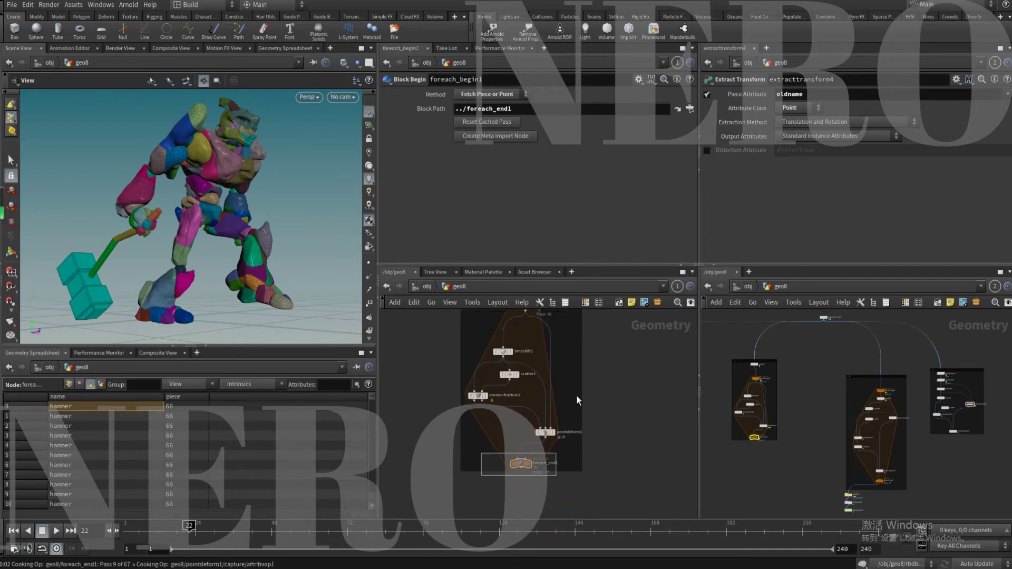
{"action": "key", "text": "Escape"}
{"action": "left_click", "coordinate": [529, 464]}
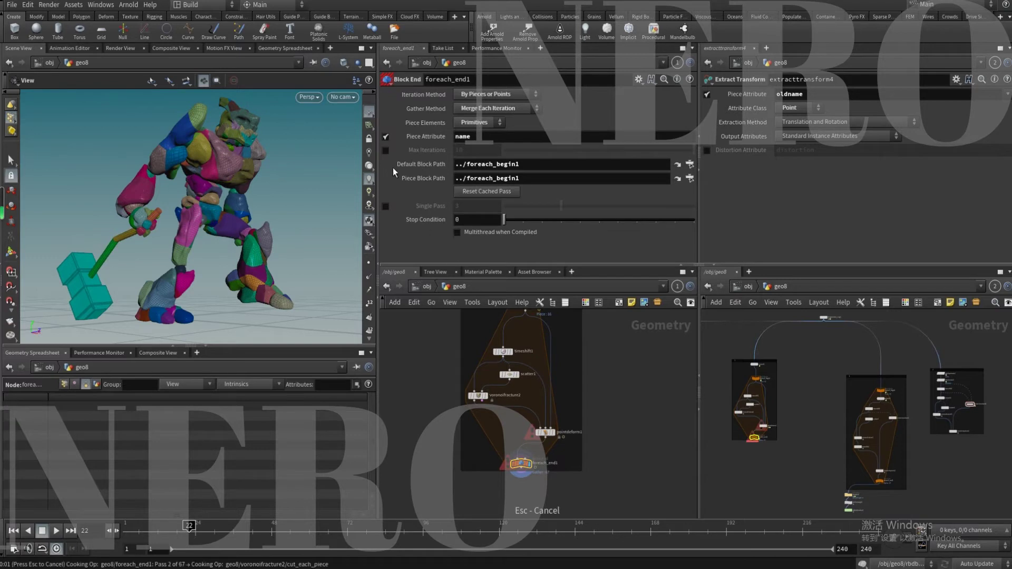
{"action": "left_click", "coordinate": [385, 206]}
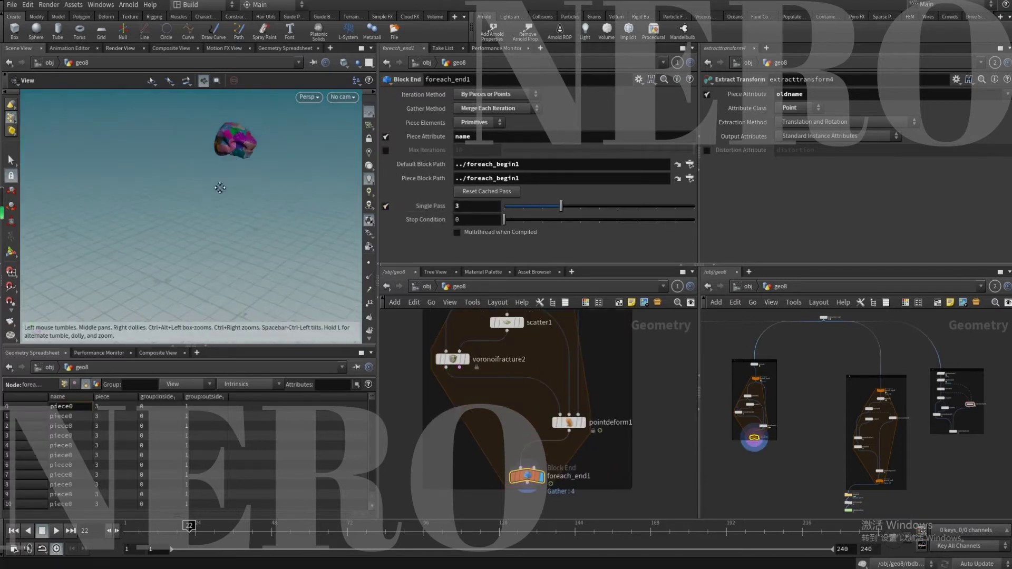
Show testgeometry_crag1 as a template around the isolated head piece
{"action": "middle_click_drag", "start_coordinate": [216, 201], "coordinate": [208, 239]}
{"action": "scroll", "coordinate": [207, 239], "scroll_direction": "up", "scroll_amount": 2}
{"action": "scroll", "coordinate": [475, 397], "scroll_direction": "down", "scroll_amount": 4}
{"action": "middle_click_drag", "start_coordinate": [456, 328], "coordinate": [438, 546]}
{"action": "scroll", "coordinate": [581, 369], "scroll_direction": "down", "scroll_amount": 2}
{"action": "left_click_drag", "start_coordinate": [628, 331], "coordinate": [685, 370]}
{"action": "key", "text": "e"}
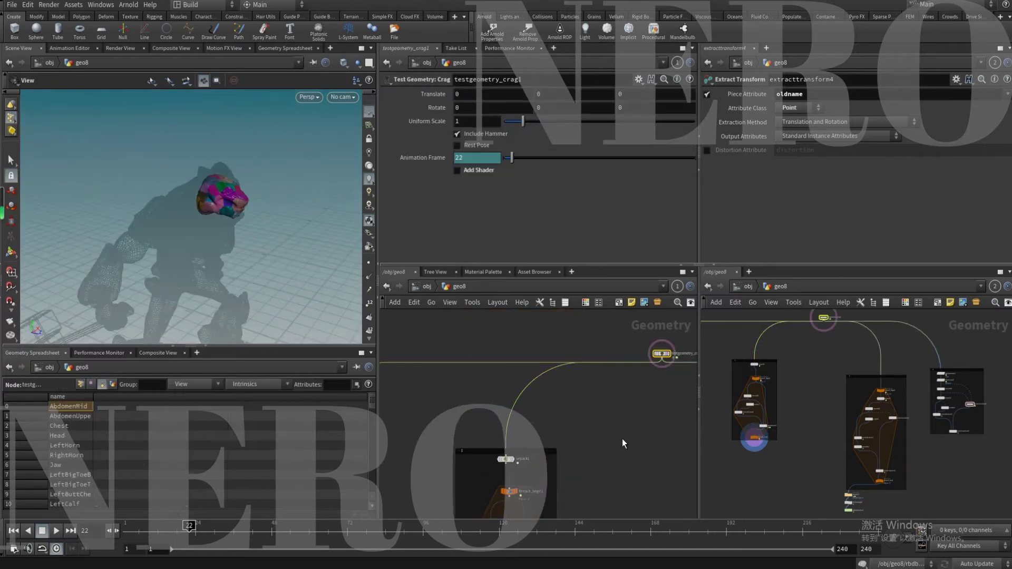
{"action": "middle_click_drag", "start_coordinate": [618, 447], "coordinate": [614, 371]}
{"action": "middle_click_drag", "start_coordinate": [567, 483], "coordinate": [572, 425]}
{"action": "left_click_drag", "start_coordinate": [269, 250], "coordinate": [110, 179]}
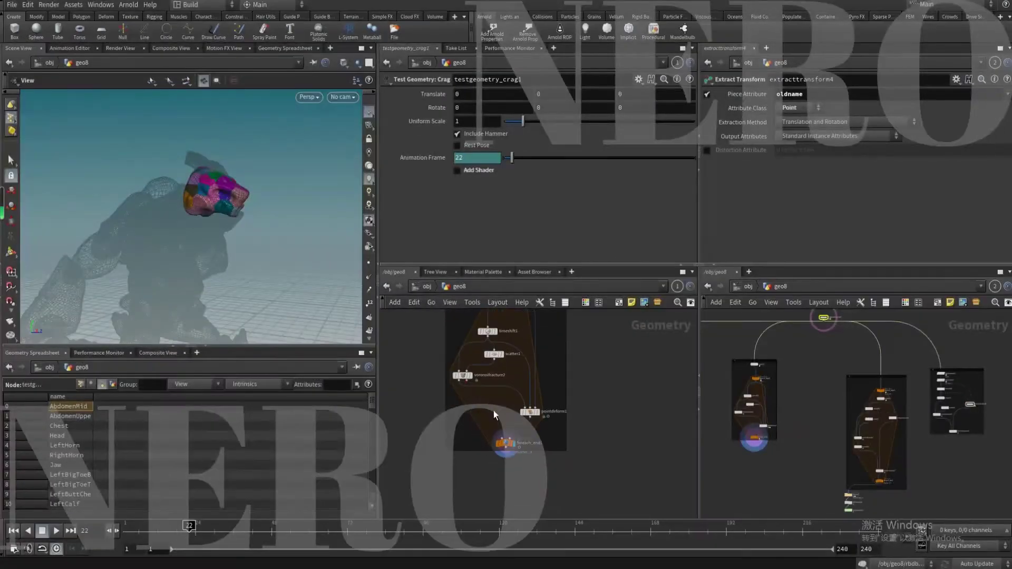
Compare the name attribute of foreach_end1 and foreach_begin1 in the geometry spreadsheet, displaying foreach_begin1
{"action": "middle_click_drag", "start_coordinate": [493, 410], "coordinate": [498, 441]}
{"action": "scroll", "coordinate": [498, 441], "scroll_direction": "up", "scroll_amount": 1}
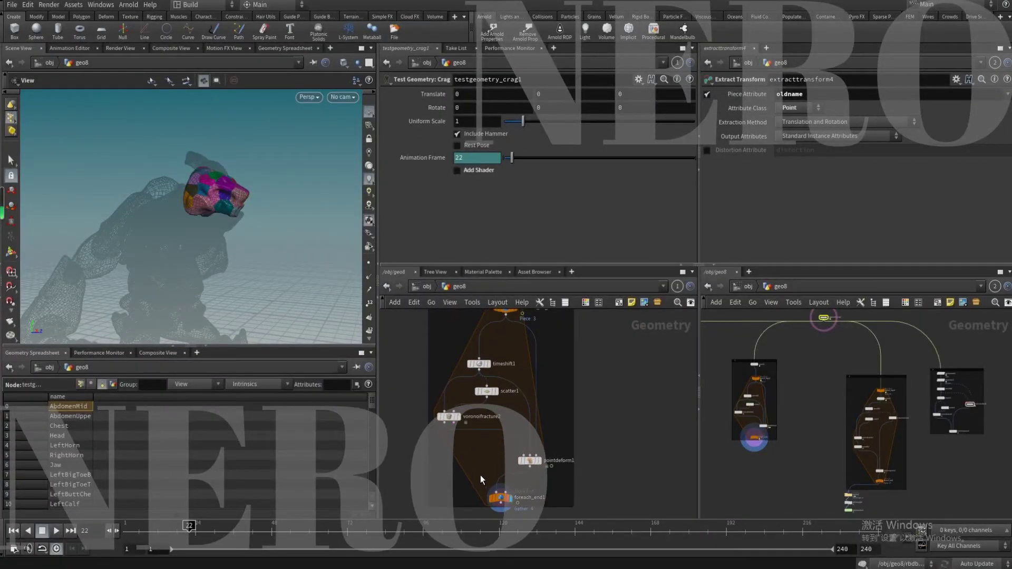
{"action": "left_click", "coordinate": [501, 498]}
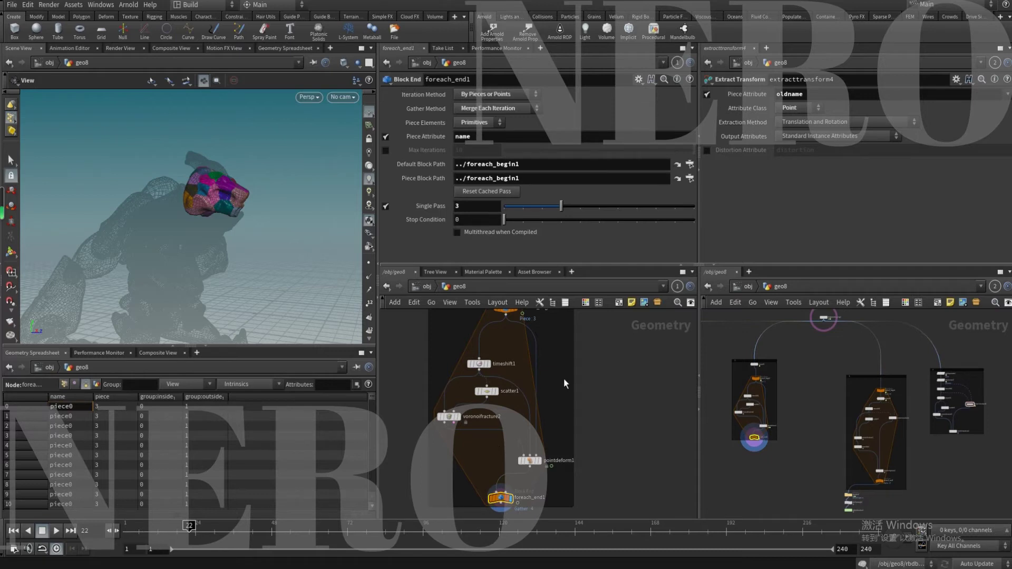
{"action": "middle_click_drag", "start_coordinate": [557, 391], "coordinate": [559, 411]}
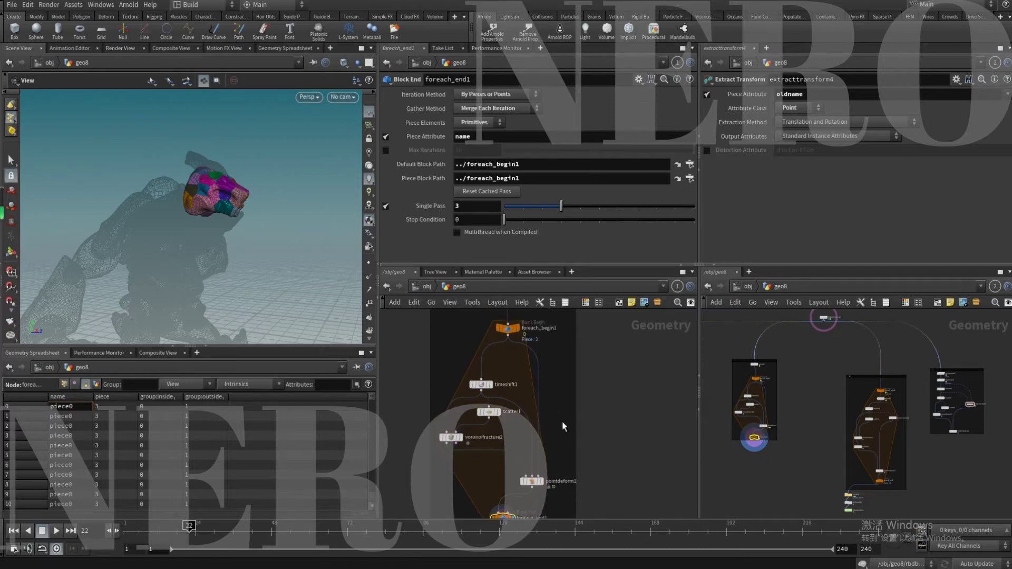
{"action": "left_click", "coordinate": [526, 340]}
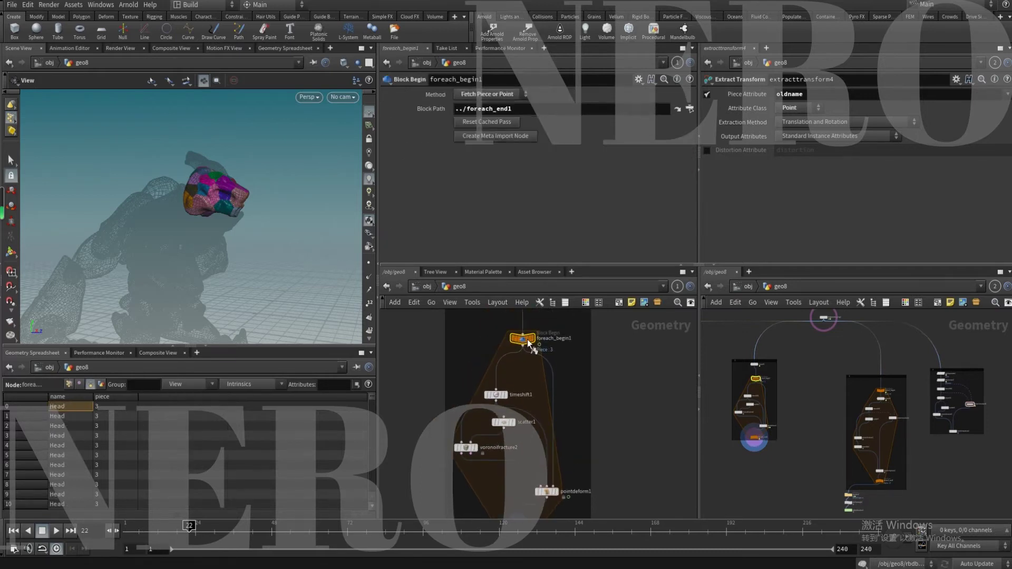
{"action": "left_click", "coordinate": [531, 338]}
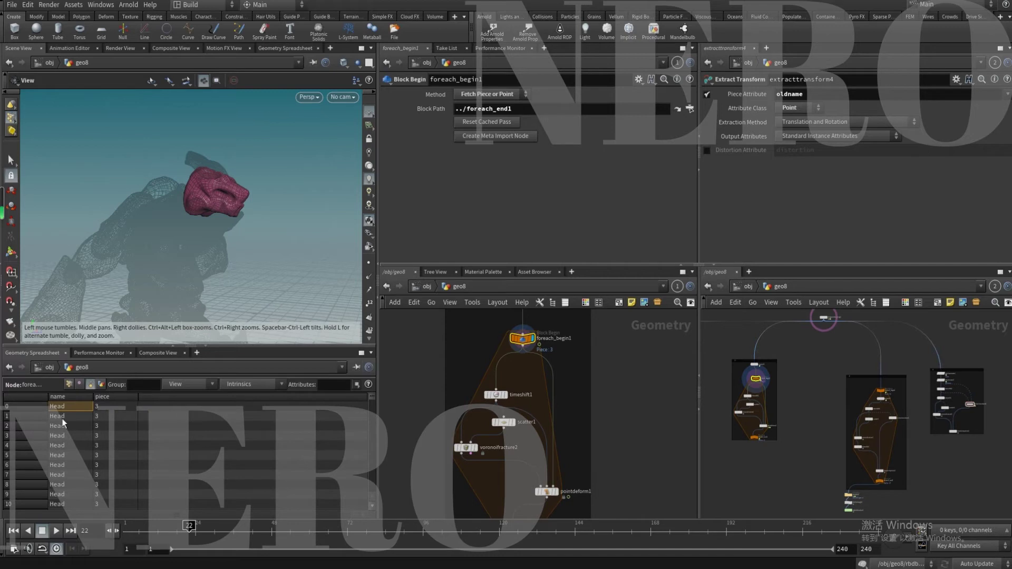
{"action": "middle_click_drag", "start_coordinate": [463, 387], "coordinate": [463, 355]}
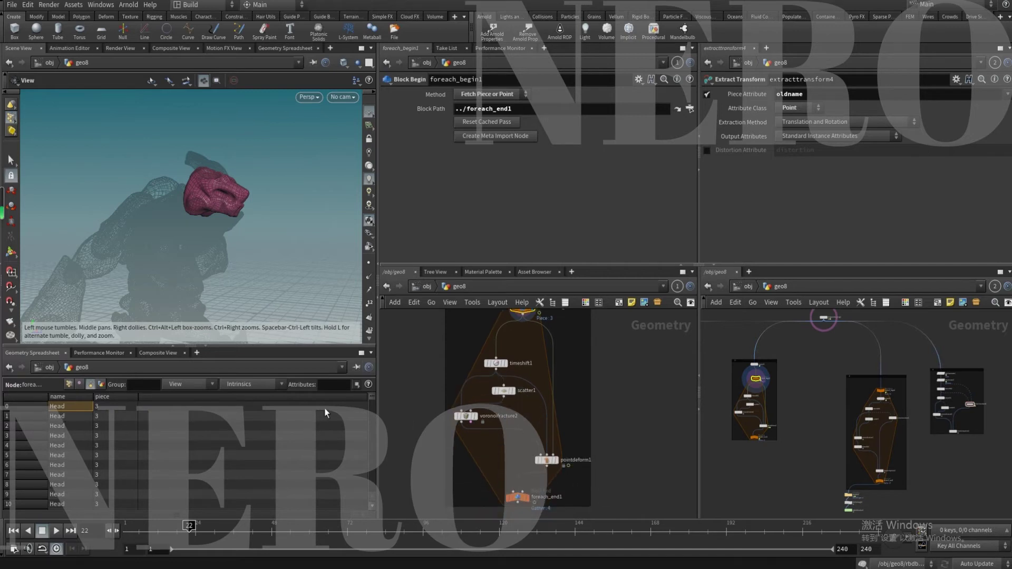
Sort the geometry spreadsheet by name, set foreach_end1's Single Pass to 8 and check the piece name at foreach_begin1
{"action": "left_click", "coordinate": [71, 395]}
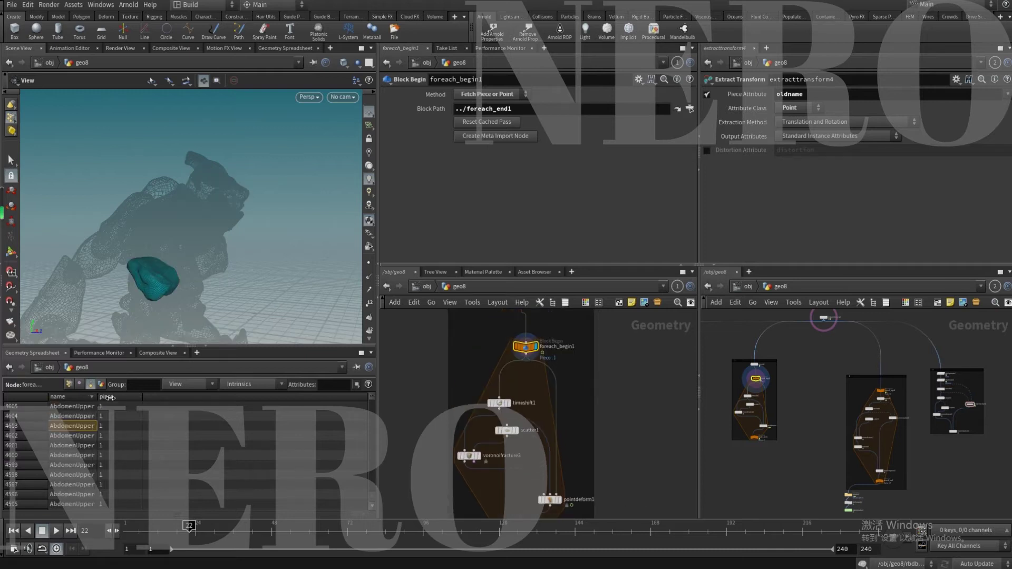
{"action": "middle_click_drag", "start_coordinate": [461, 441], "coordinate": [466, 420]}
{"action": "left_click", "coordinate": [524, 479]}
{"action": "left_click", "coordinate": [527, 350]}
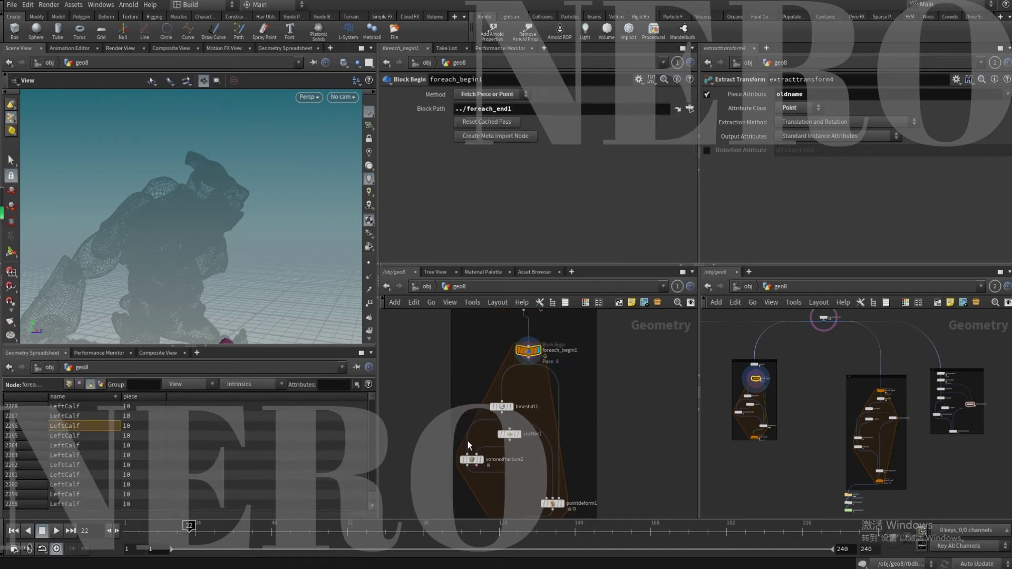
Set the Name Attribute of voronoifracture2 to Append
{"action": "middle_click_drag", "start_coordinate": [462, 437], "coordinate": [478, 378]}
{"action": "left_click", "coordinate": [472, 406]}
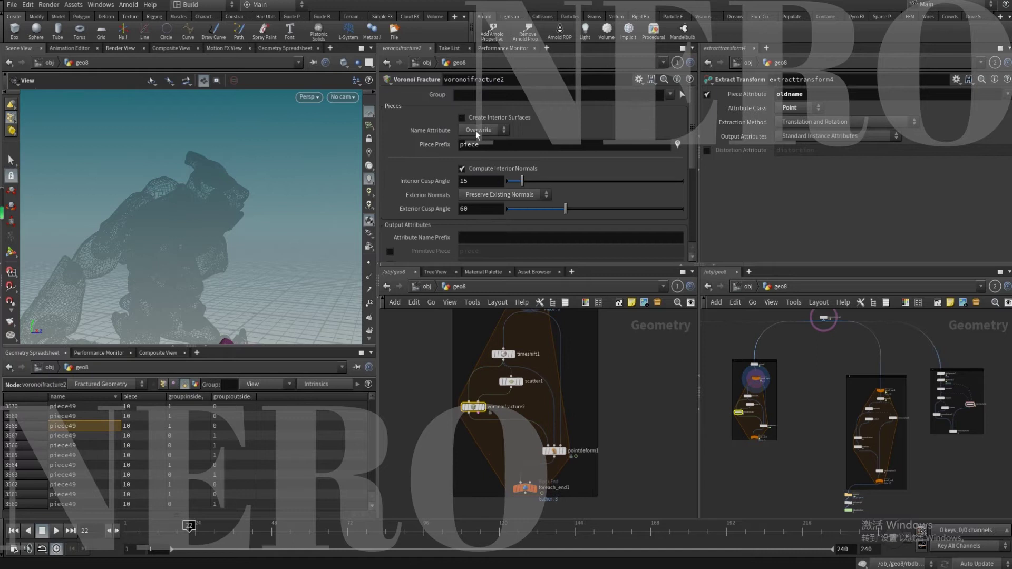
{"action": "left_click", "coordinate": [476, 132]}
{"action": "left_click", "coordinate": [480, 121]}
{"action": "left_click", "coordinate": [482, 131]}
{"action": "left_click", "coordinate": [484, 153]}
Display pointdeform1 and check its Piece Attribute and incoming piece names, leaving the attribute empty
{"action": "left_click", "coordinate": [553, 450]}
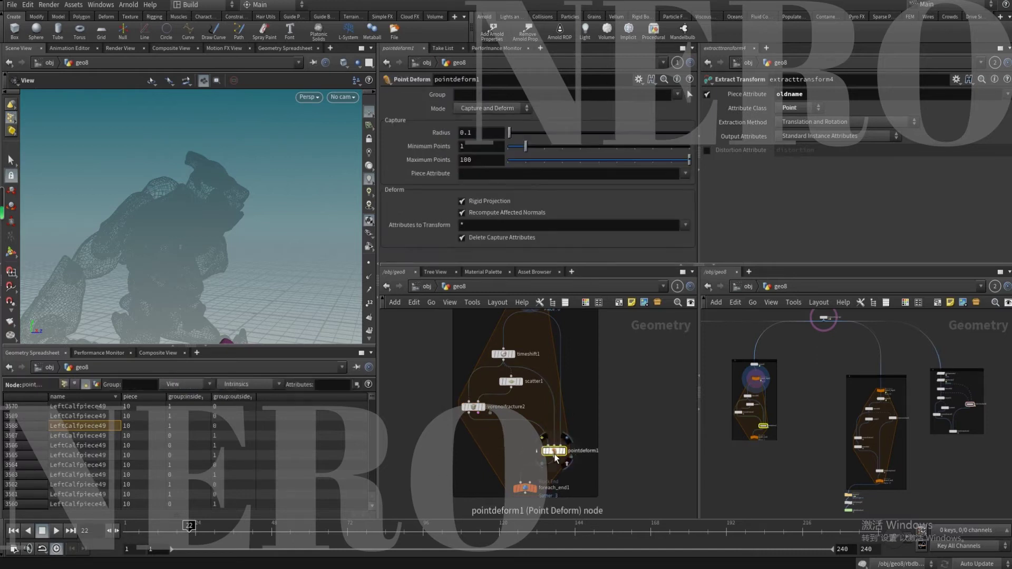
{"action": "left_click", "coordinate": [483, 174]}
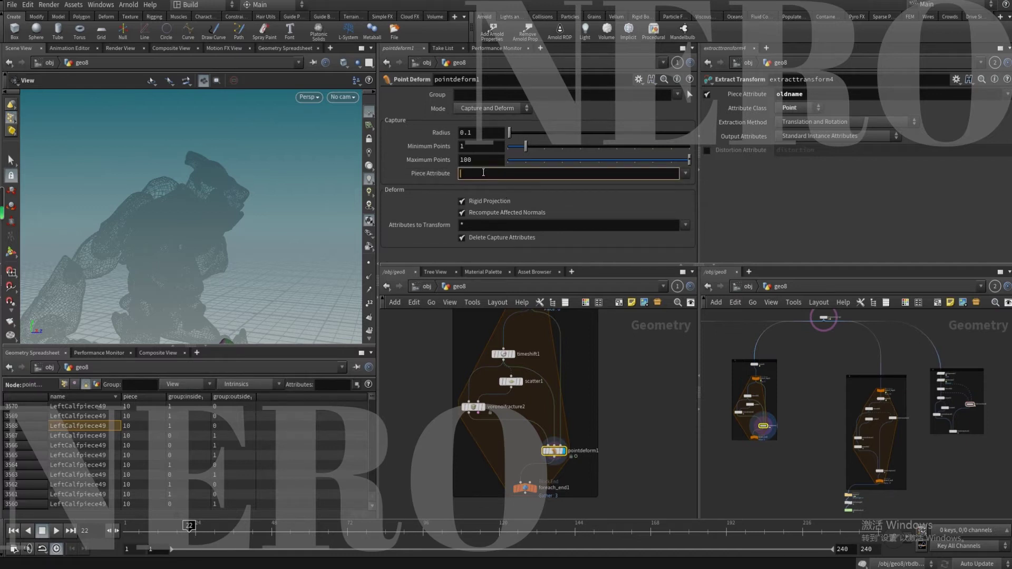
{"action": "left_click", "coordinate": [428, 436]}
{"action": "middle_click_drag", "start_coordinate": [462, 321], "coordinate": [467, 341]}
{"action": "middle_click_drag", "start_coordinate": [445, 465], "coordinate": [437, 432]}
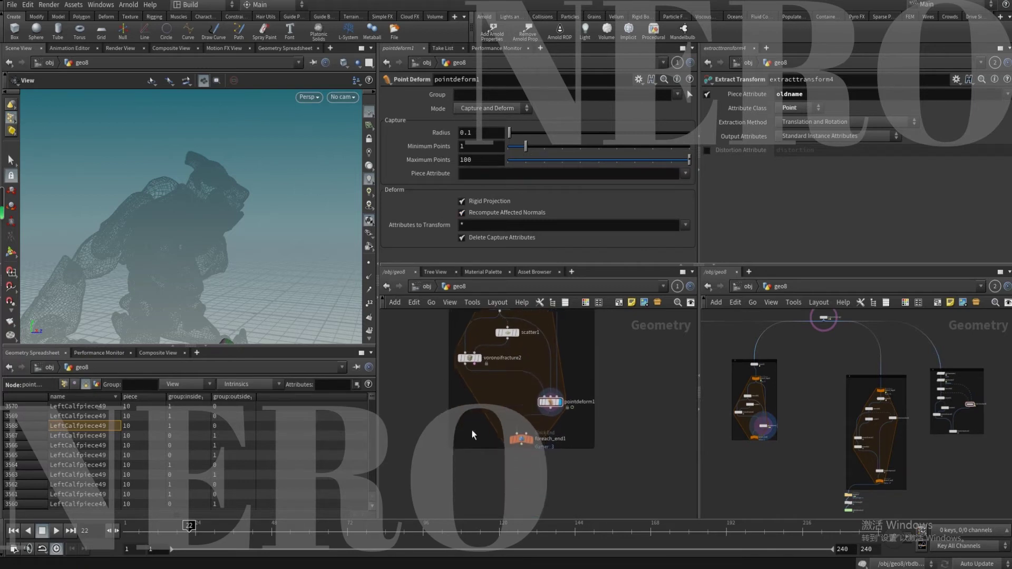
Display foreach_end1, frame the whole character and set Single Pass to 3
{"action": "left_click_drag", "start_coordinate": [483, 435], "coordinate": [554, 466]}
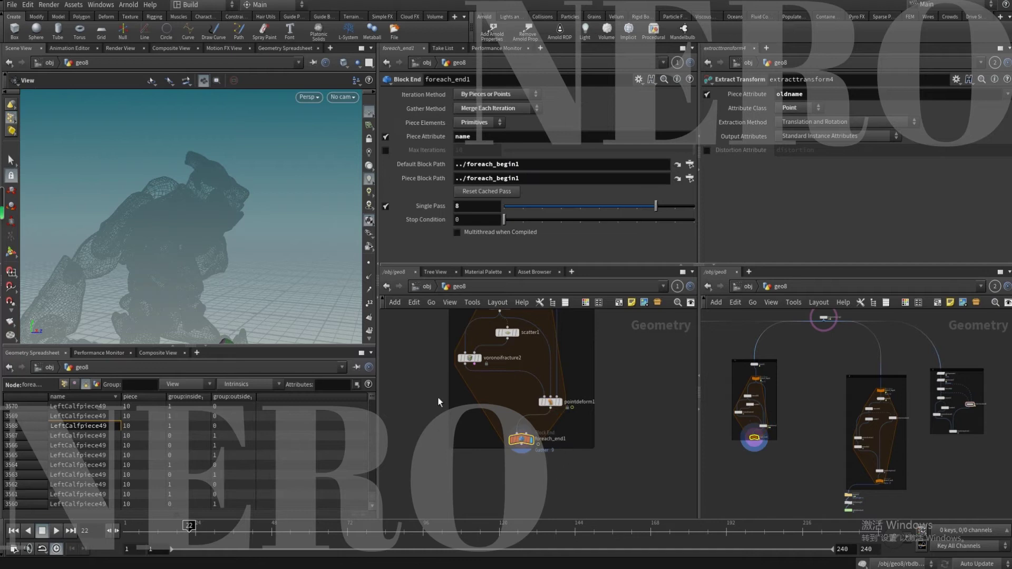
{"action": "right_click_drag", "start_coordinate": [204, 196], "coordinate": [179, 290]}
{"action": "double_click", "coordinate": [478, 206]}
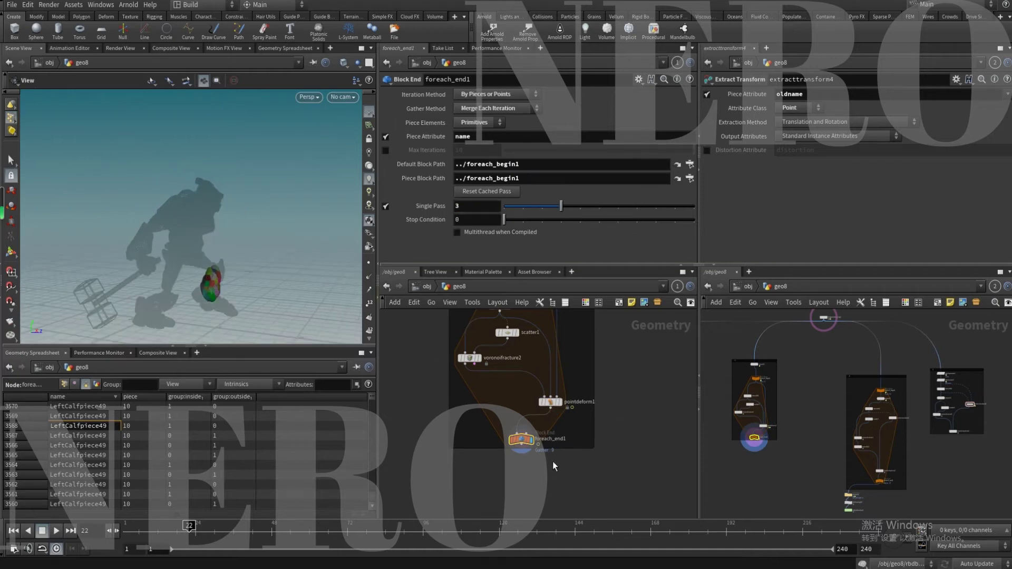
{"action": "type", "text": "3"}
{"action": "key", "text": "Return"}
Turn off Single Pass on foreach_end1, go to frame 39 and inspect the fractured character and hammer up close
{"action": "left_click_drag", "start_coordinate": [554, 437], "coordinate": [556, 437]}
{"action": "left_click_drag", "start_coordinate": [154, 534], "coordinate": [243, 538]}
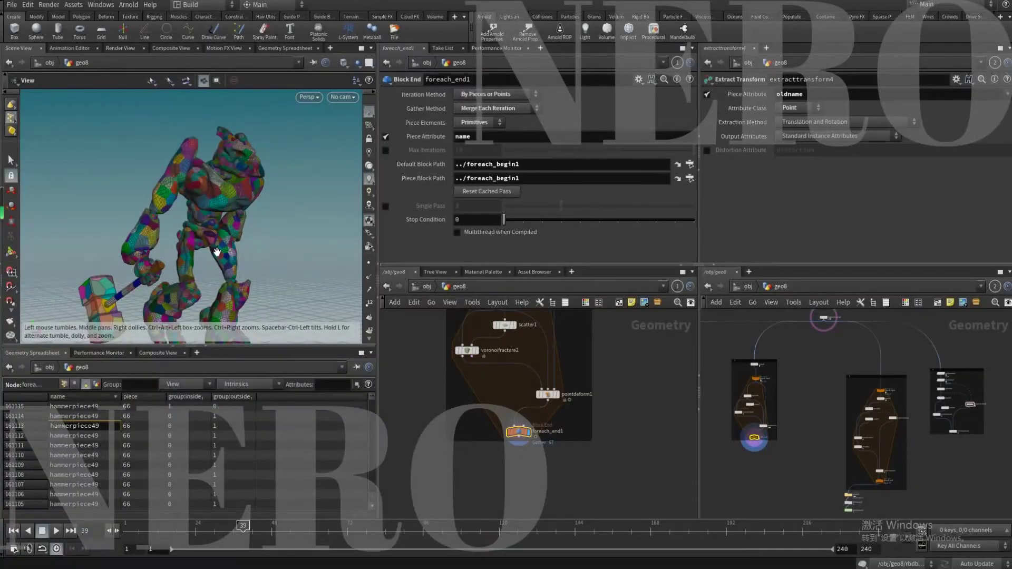
{"action": "left_click_drag", "start_coordinate": [216, 252], "coordinate": [224, 236]}
{"action": "scroll", "coordinate": [183, 244], "scroll_direction": "up", "scroll_amount": 6}
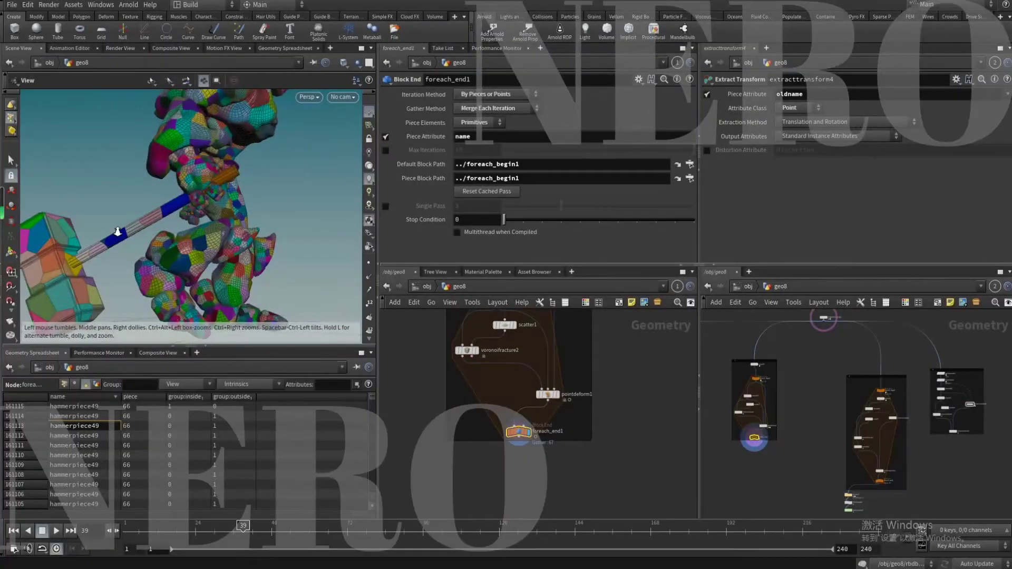
{"action": "scroll", "coordinate": [116, 239], "scroll_direction": "up", "scroll_amount": 2}
{"action": "left_click_drag", "start_coordinate": [150, 213], "coordinate": [263, 260]}
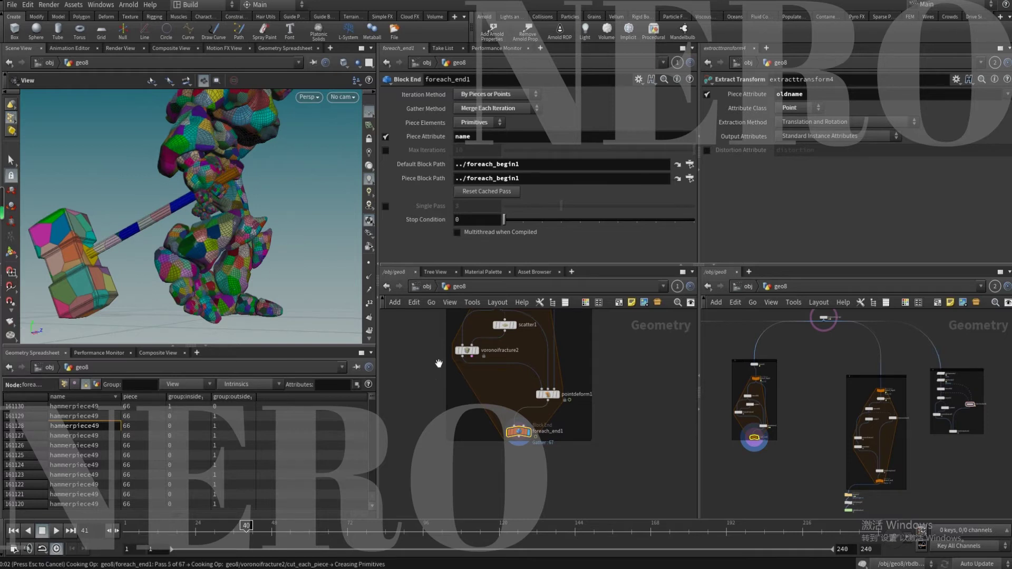
Check the Force Total Count of scatter1 and go back to foreach_end1
{"action": "left_click", "coordinate": [504, 327]}
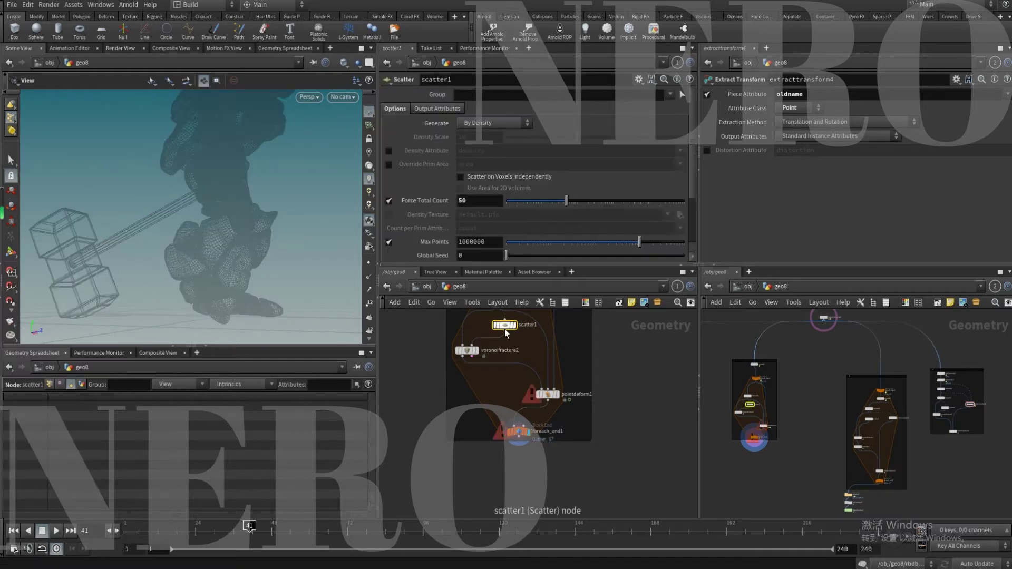
{"action": "left_click", "coordinate": [496, 201]}
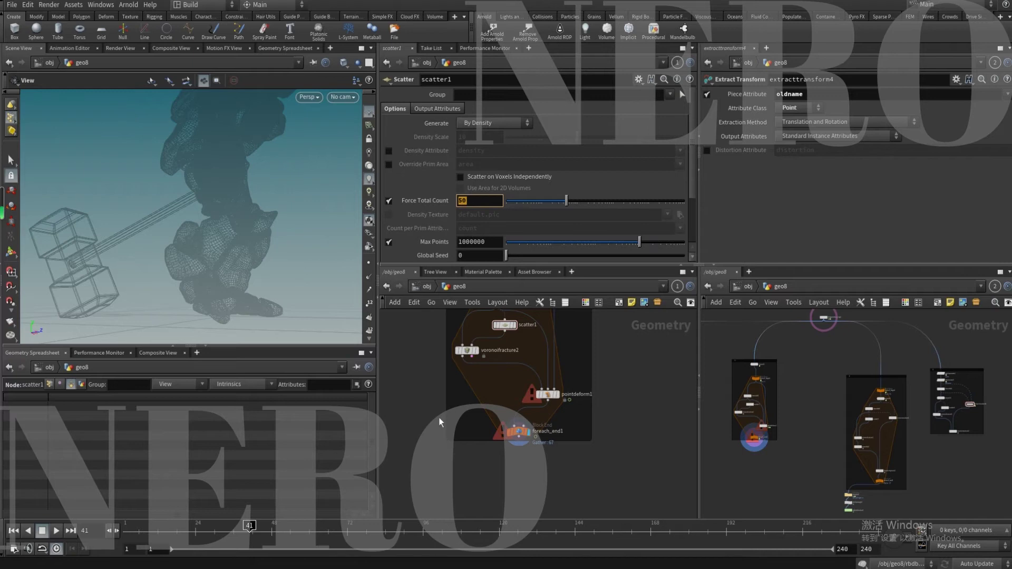
{"action": "left_click", "coordinate": [518, 431]}
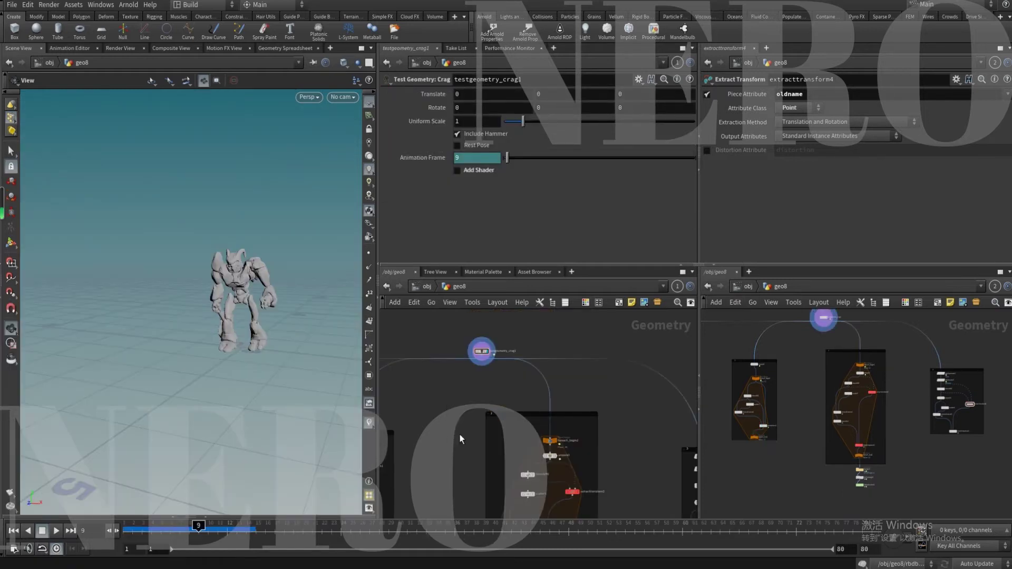
Review the settings of extracttransform3 and transformpieces3 in the second for-each loop
{"action": "scroll", "coordinate": [474, 451], "scroll_direction": "up", "scroll_amount": 4}
{"action": "middle_click_drag", "start_coordinate": [495, 458], "coordinate": [418, 366]}
{"action": "scroll", "coordinate": [574, 442], "scroll_direction": "up", "scroll_amount": 3}
{"action": "left_click_drag", "start_coordinate": [608, 464], "coordinate": [541, 406]}
{"action": "scroll", "coordinate": [551, 422], "scroll_direction": "down", "scroll_amount": 5}
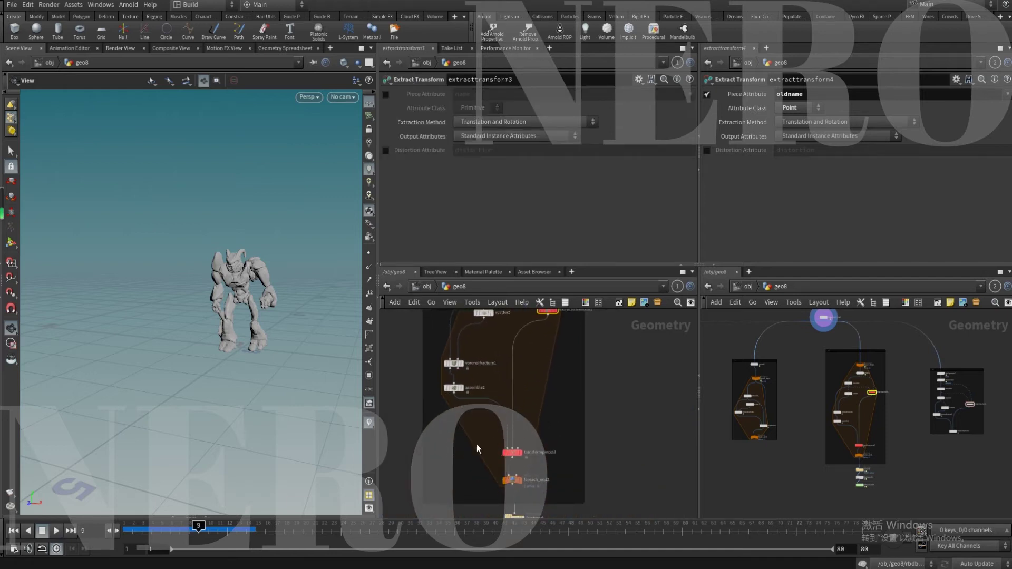
{"action": "left_click_drag", "start_coordinate": [531, 460], "coordinate": [534, 464]}
{"action": "scroll", "coordinate": [558, 432], "scroll_direction": "up", "scroll_amount": 3}
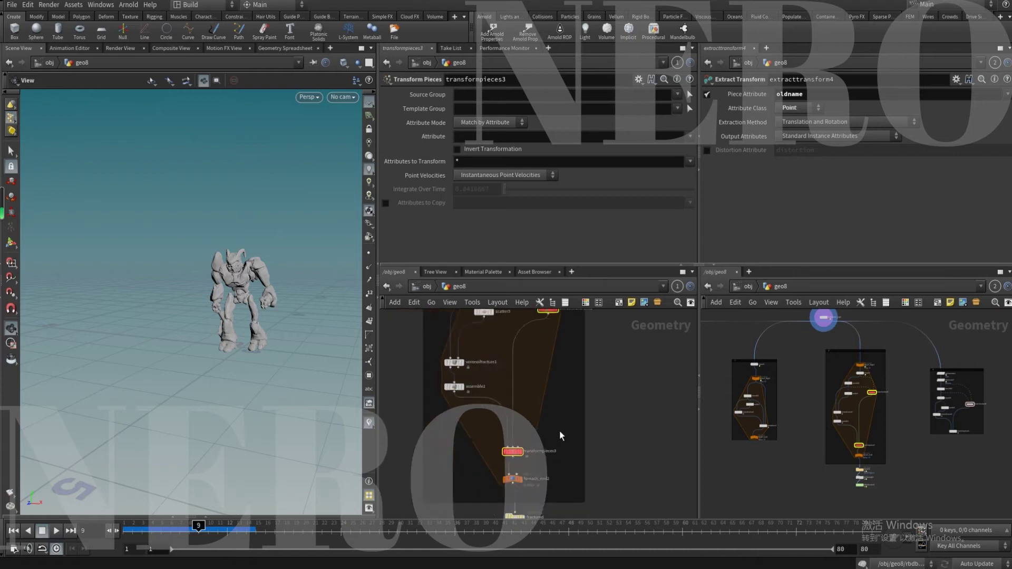
Examine the position, orient and pivot attributes of extracttransform3 in the geometry spreadsheet
{"action": "scroll", "coordinate": [559, 431], "scroll_direction": "down", "scroll_amount": 5}
{"action": "middle_click_drag", "start_coordinate": [545, 401], "coordinate": [553, 450]}
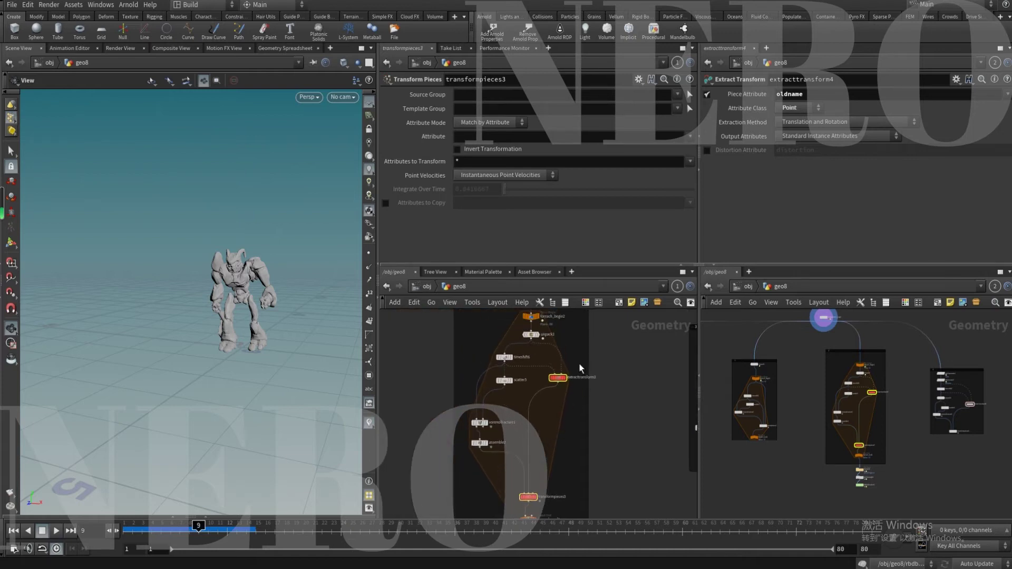
{"action": "left_click_drag", "start_coordinate": [577, 365], "coordinate": [547, 390]}
{"action": "left_click_drag", "start_coordinate": [546, 468], "coordinate": [530, 499]}
{"action": "middle_click_drag", "start_coordinate": [565, 438], "coordinate": [568, 475]}
{"action": "scroll", "coordinate": [563, 452], "scroll_direction": "up", "scroll_amount": 3}
{"action": "left_click_drag", "start_coordinate": [569, 458], "coordinate": [549, 420]}
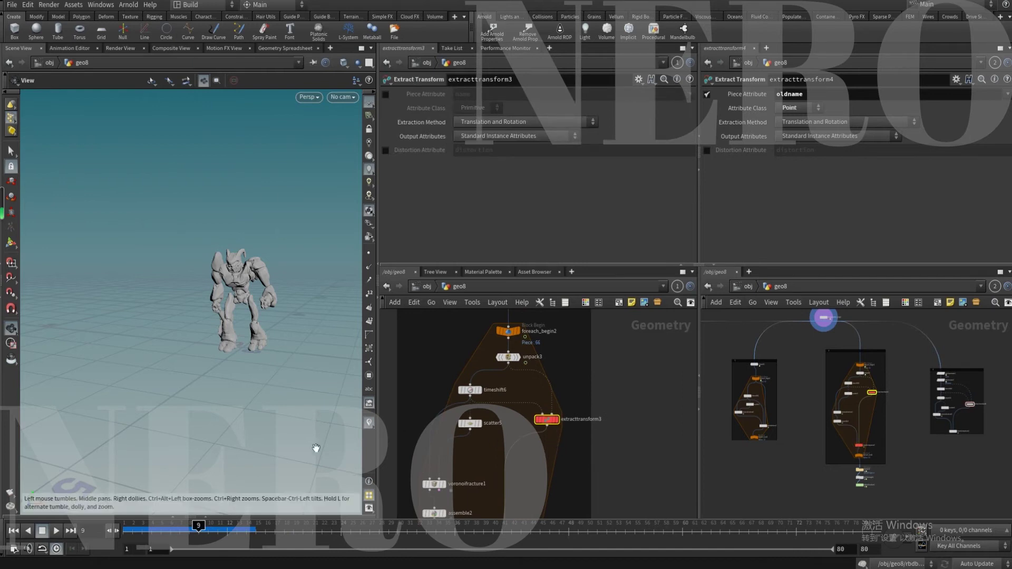
{"action": "left_click", "coordinate": [192, 517]}
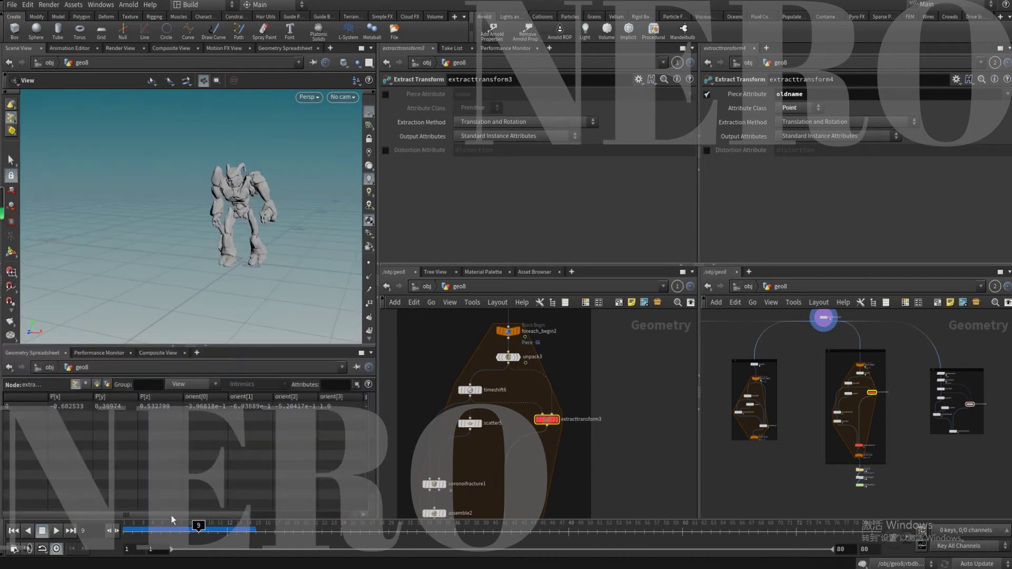
{"action": "left_click_drag", "start_coordinate": [171, 515], "coordinate": [242, 518]}
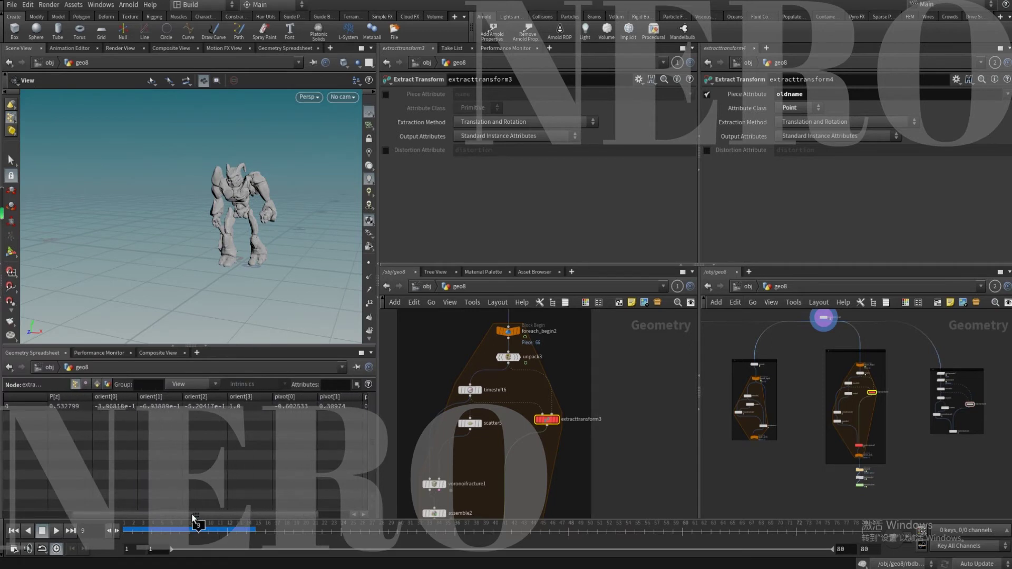
{"action": "left_click_drag", "start_coordinate": [194, 515], "coordinate": [225, 515]}
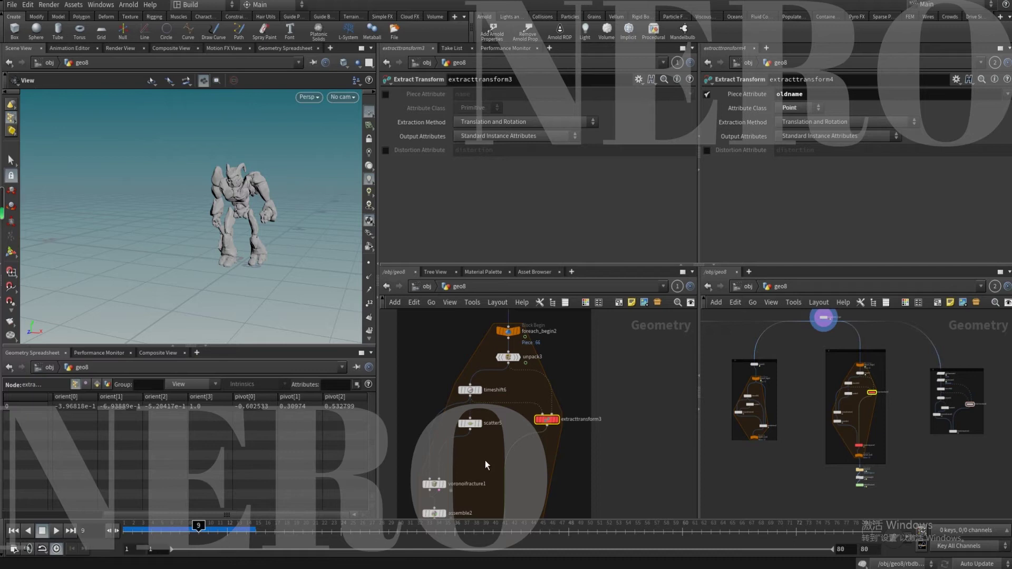
Inspect the piece names and point attributes of transformpieces3 in the geometry spreadsheet and trace its upstream nodes
{"action": "scroll", "coordinate": [494, 466], "scroll_direction": "down", "scroll_amount": 5}
{"action": "left_click_drag", "start_coordinate": [579, 489], "coordinate": [579, 489]}
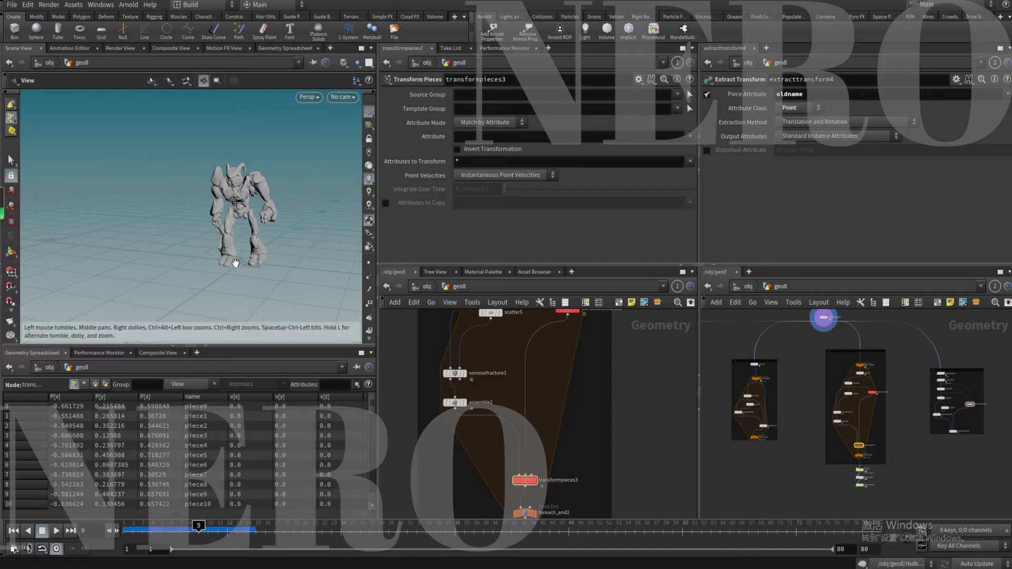
{"action": "scroll", "coordinate": [530, 356], "scroll_direction": "up", "scroll_amount": 8}
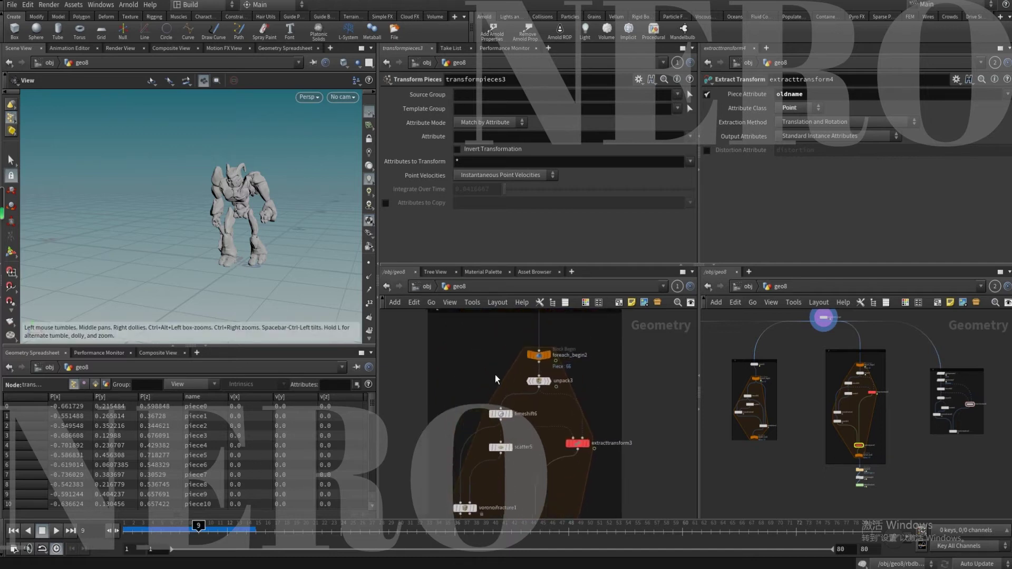
Check the settings of foreach_begin2 and extracttransform3 in the second for-each loop
{"action": "scroll", "coordinate": [476, 395], "scroll_direction": "down", "scroll_amount": 1}
{"action": "left_click", "coordinate": [516, 391]}
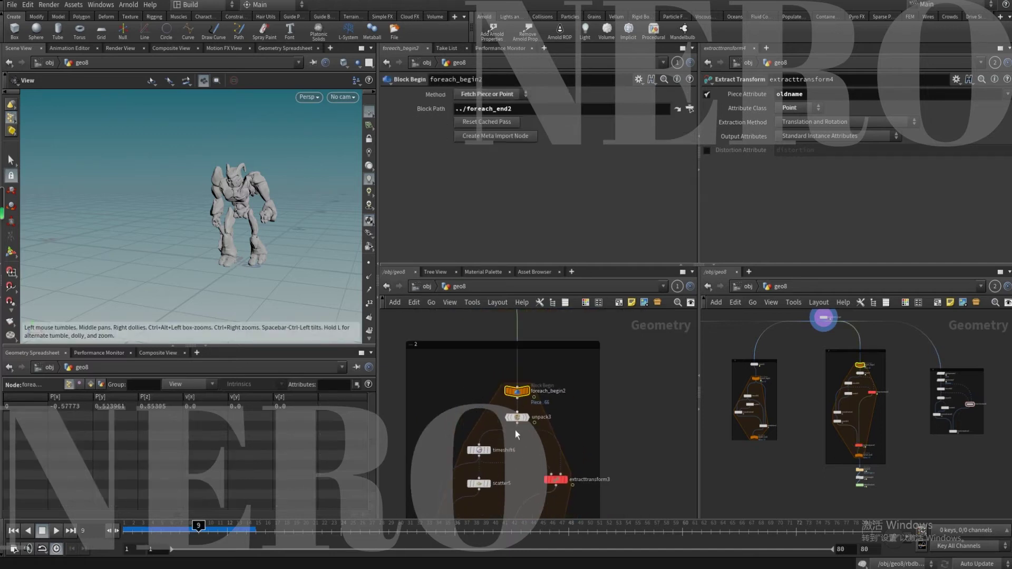
{"action": "middle_click_drag", "start_coordinate": [521, 509], "coordinate": [531, 387]}
{"action": "scroll", "coordinate": [530, 445], "scroll_direction": "down", "scroll_amount": 1}
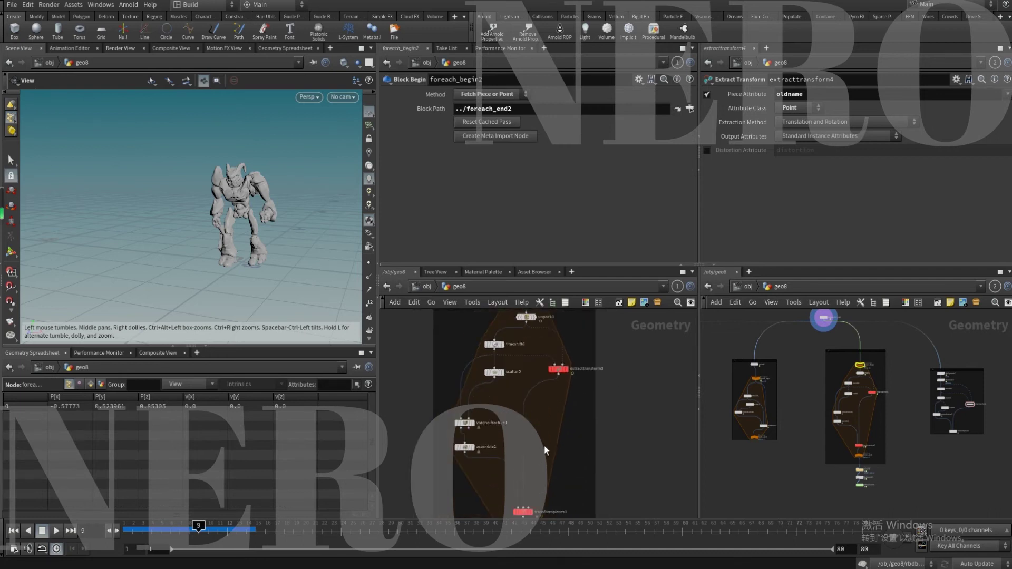
{"action": "left_click", "coordinate": [556, 369]}
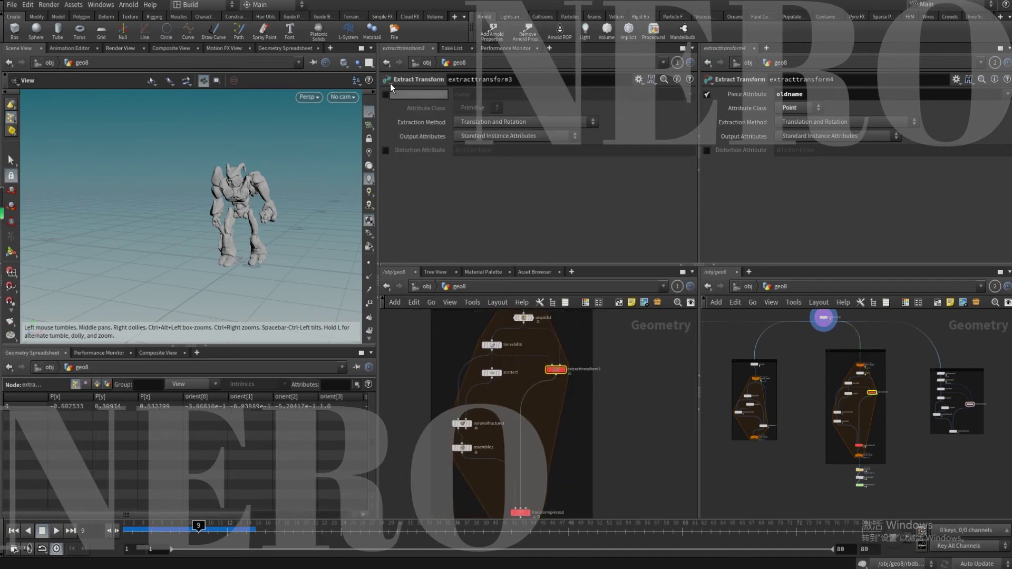
Try enabling the Piece Attribute on extracttransform3 and switch it back off
{"action": "left_click", "coordinate": [386, 95]}
{"action": "left_click", "coordinate": [477, 95]}
{"action": "left_click_drag", "start_coordinate": [478, 97], "coordinate": [378, 100]}
{"action": "left_click", "coordinate": [385, 94]}
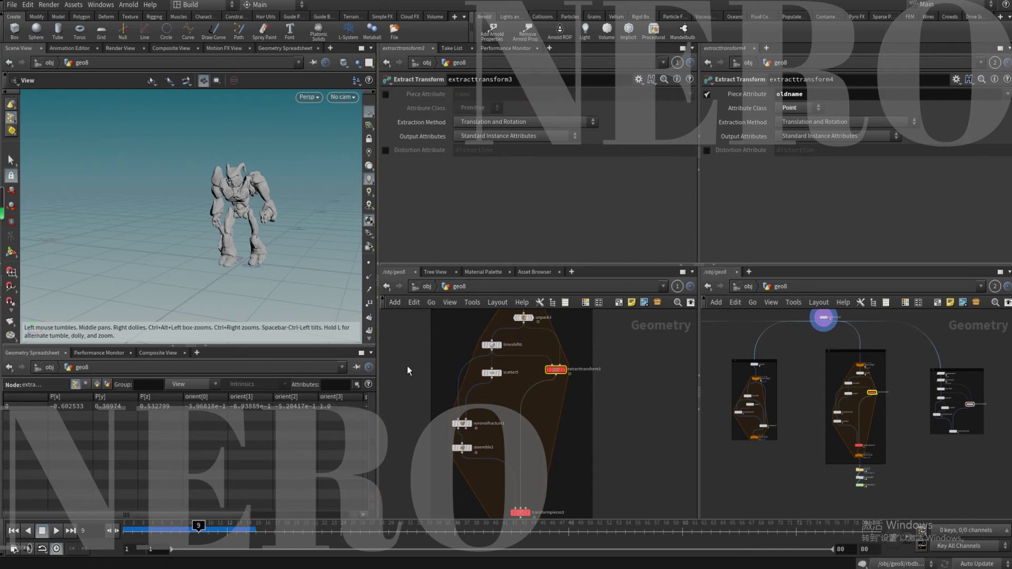
Compare the pointdeform1 settings in the first loop with transformpieces3 in the second loop
{"action": "middle_click_drag", "start_coordinate": [427, 367], "coordinate": [596, 389]}
{"action": "middle_click_drag", "start_coordinate": [465, 421], "coordinate": [583, 406]}
{"action": "left_click", "coordinate": [550, 461]}
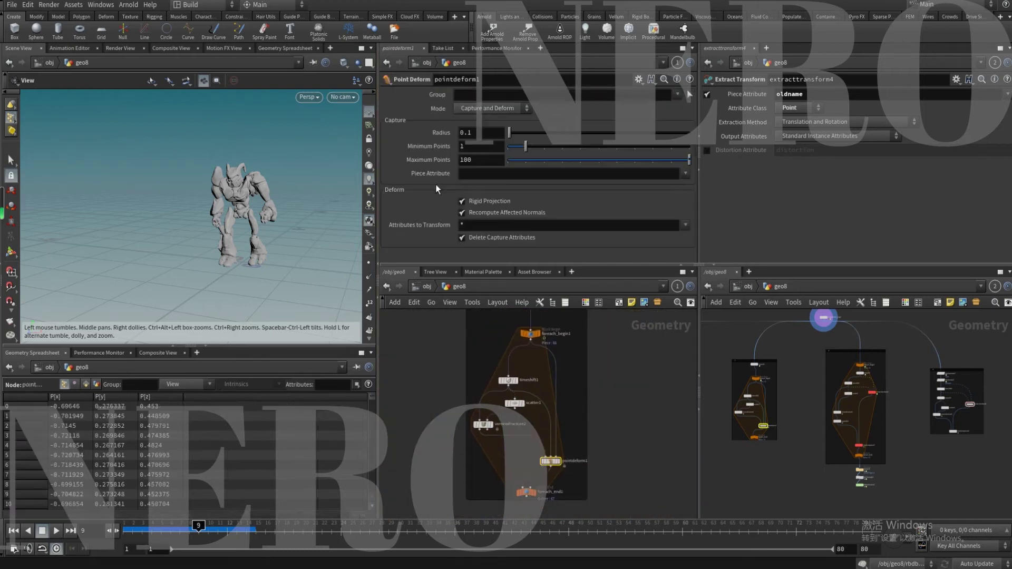
{"action": "left_click", "coordinate": [622, 349]}
{"action": "middle_click_drag", "start_coordinate": [575, 351], "coordinate": [337, 349]}
{"action": "left_click", "coordinate": [603, 367]}
{"action": "middle_click_drag", "start_coordinate": [594, 457], "coordinate": [584, 435]}
{"action": "left_click", "coordinate": [598, 457]}
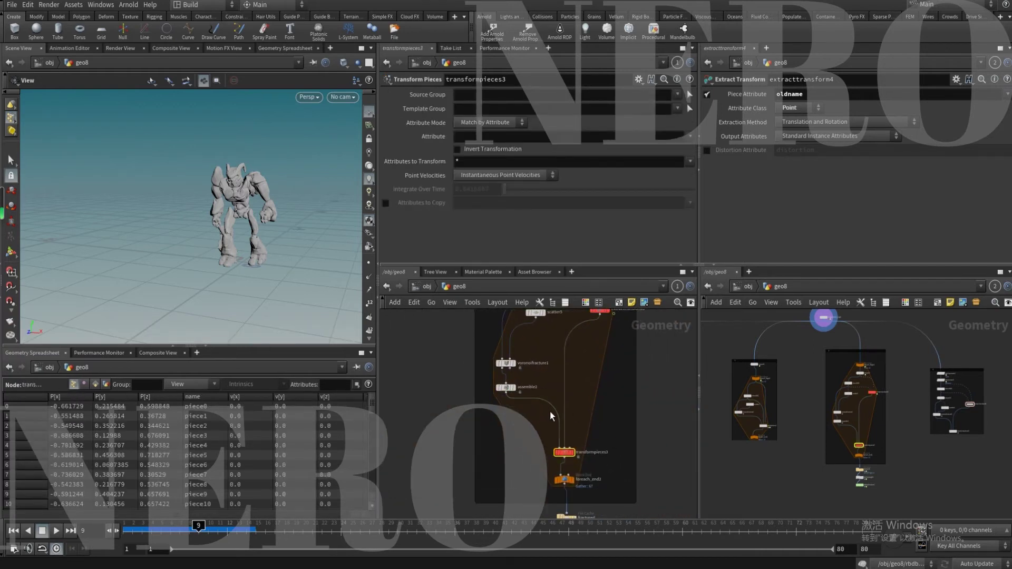
Display foreach_begin2 in the viewport and inspect unpack3 below it in the second loop
{"action": "middle_click_drag", "start_coordinate": [580, 382], "coordinate": [606, 440]}
{"action": "scroll", "coordinate": [606, 438], "scroll_direction": "up", "scroll_amount": 2}
{"action": "middle_click_drag", "start_coordinate": [522, 339], "coordinate": [524, 364]}
{"action": "left_click", "coordinate": [575, 339]}
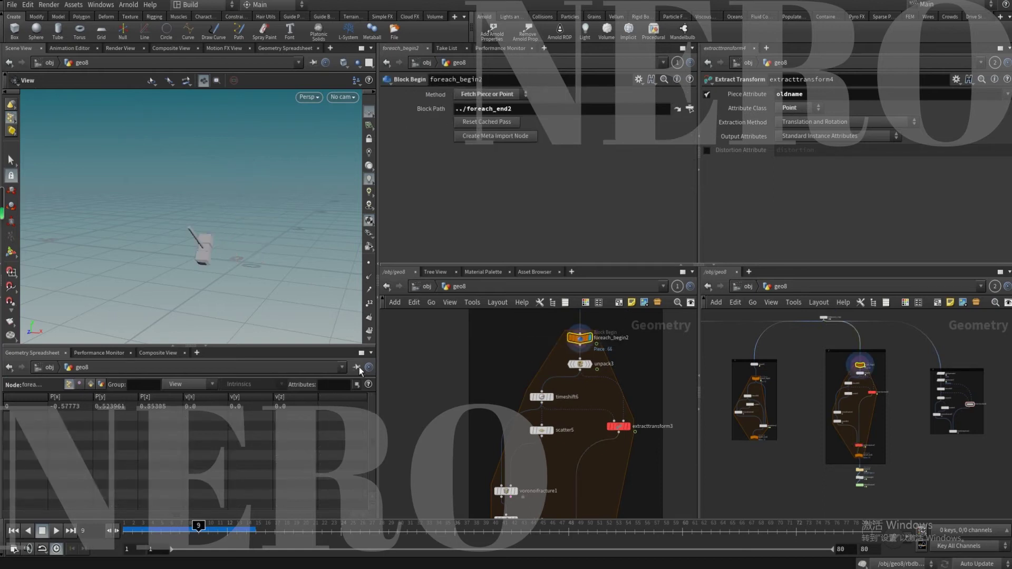
{"action": "left_click", "coordinate": [579, 364]}
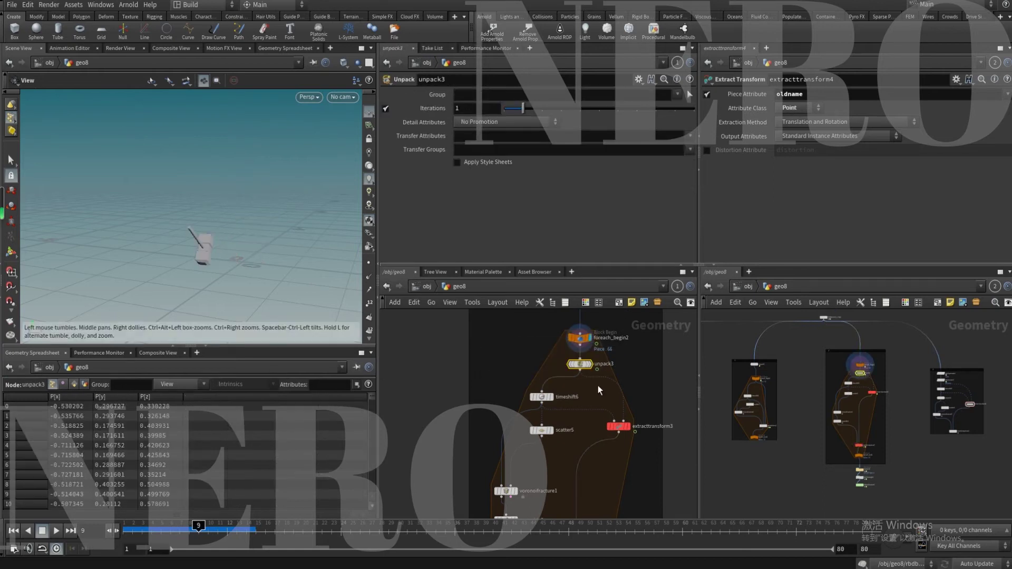
Display foreach_end2 and enable its Single Pass option to isolate one piece
{"action": "scroll", "coordinate": [496, 371], "scroll_direction": "down", "scroll_amount": 1}
{"action": "scroll", "coordinate": [485, 401], "scroll_direction": "down", "scroll_amount": 5}
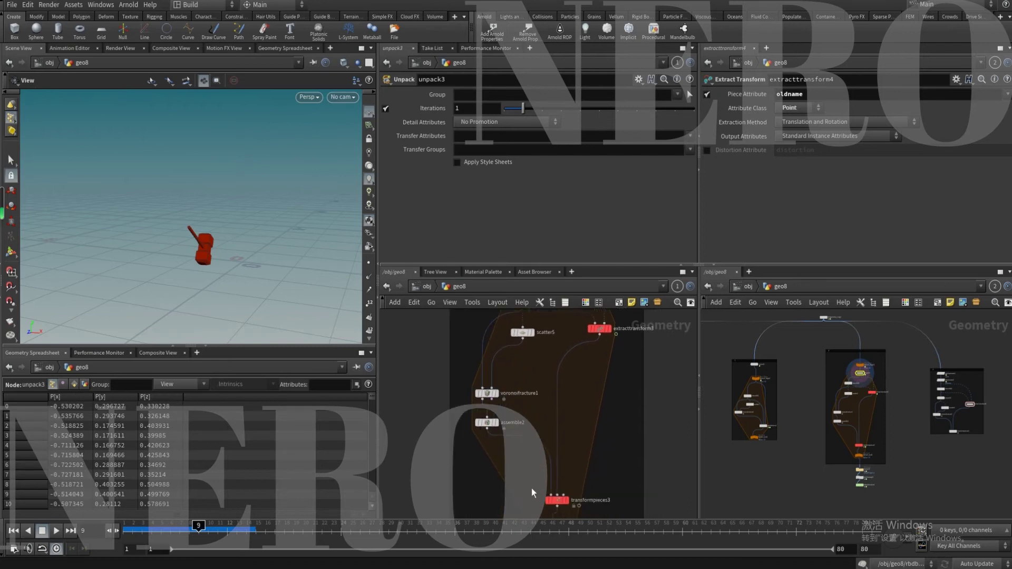
{"action": "left_click", "coordinate": [570, 483]}
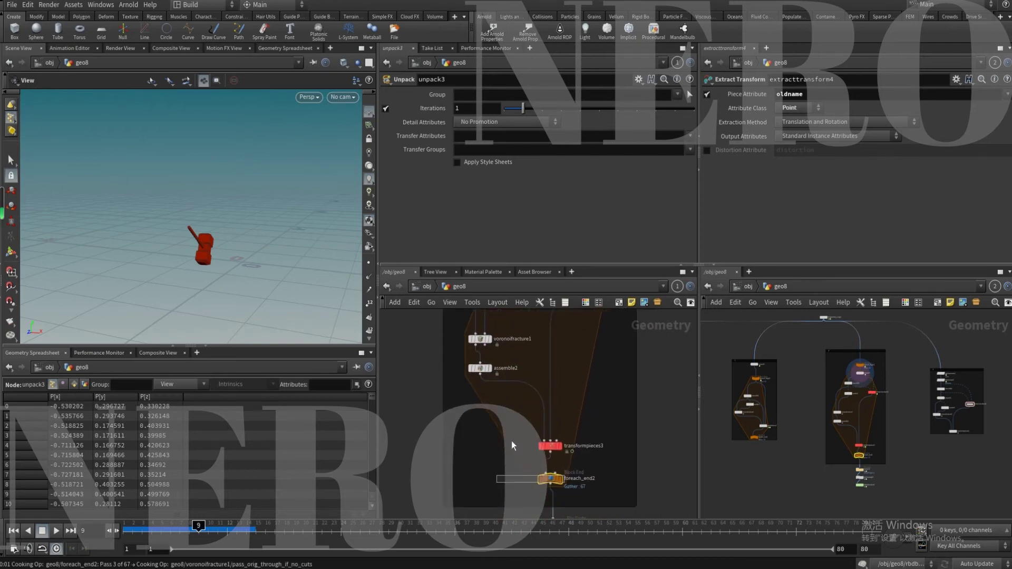
{"action": "left_click", "coordinate": [386, 205]}
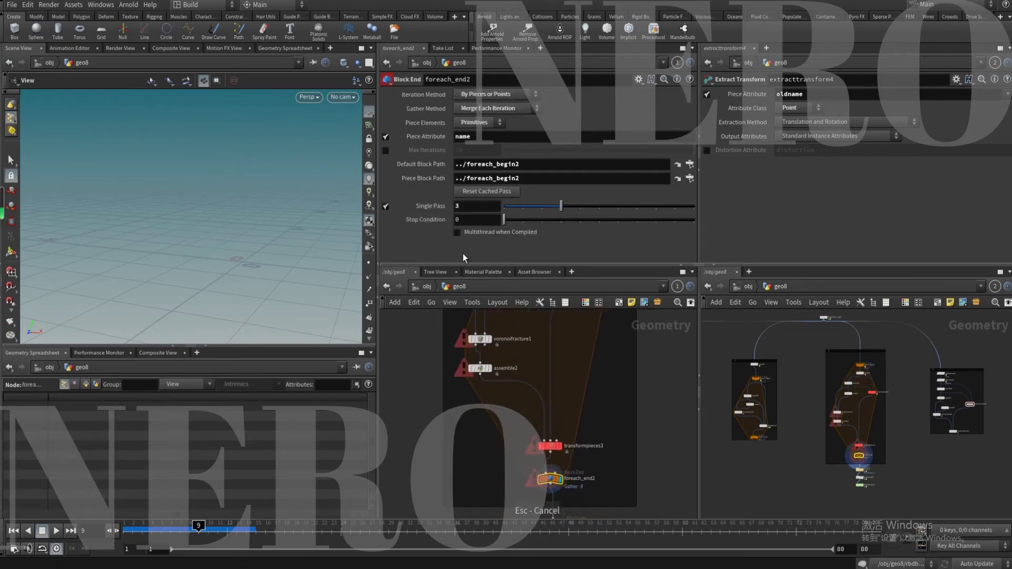
Inspect the isolated piece at unpack3, foreach_begin2 and foreach_end2 in the viewport
{"action": "scroll", "coordinate": [481, 422], "scroll_direction": "up", "scroll_amount": 7}
{"action": "left_click", "coordinate": [558, 387]}
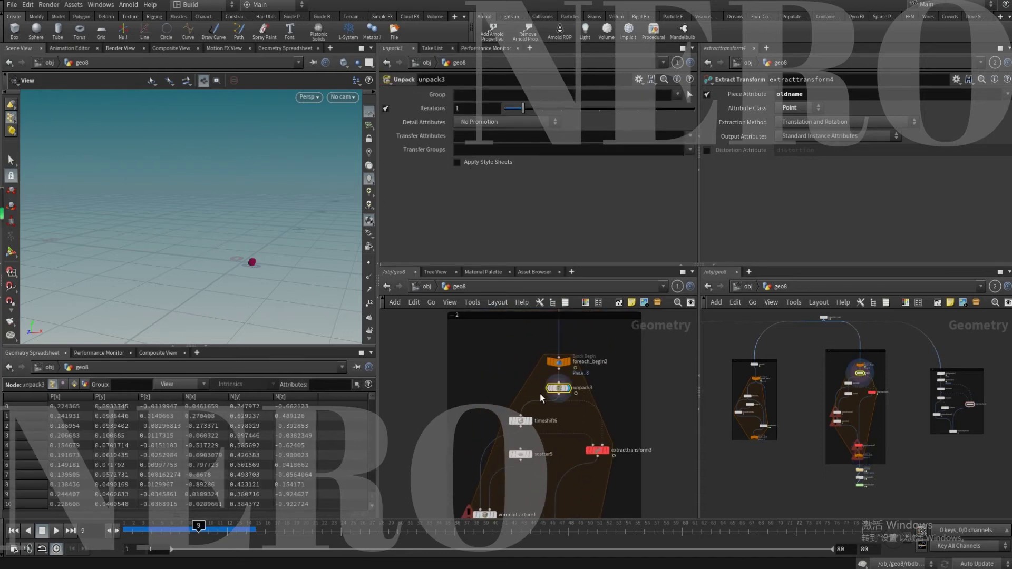
{"action": "middle_click_drag", "start_coordinate": [508, 354], "coordinate": [508, 449]}
{"action": "left_click", "coordinate": [557, 455]}
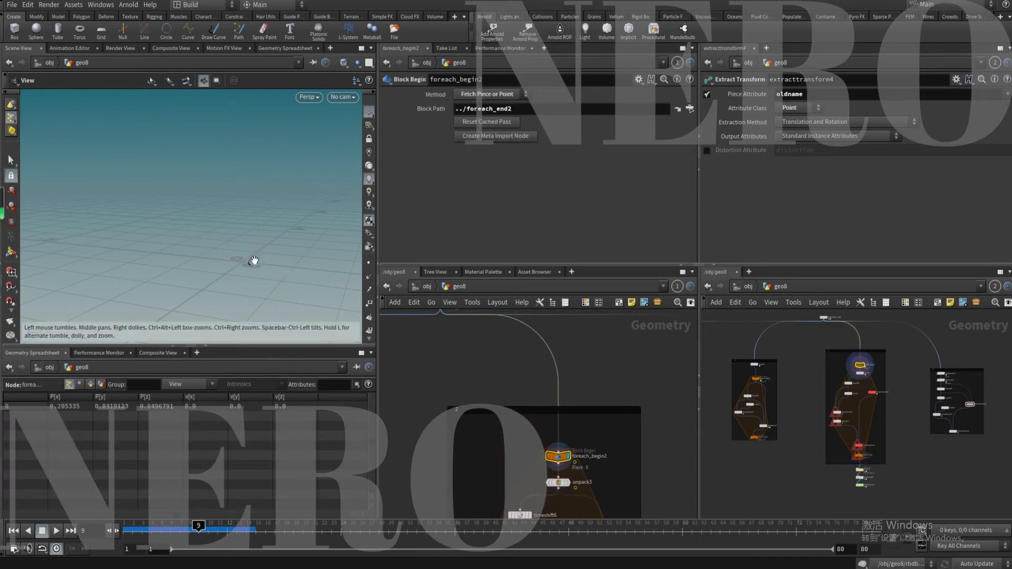
{"action": "left_click_drag", "start_coordinate": [255, 261], "coordinate": [283, 260]}
{"action": "scroll", "coordinate": [473, 390], "scroll_direction": "down", "scroll_amount": 3}
{"action": "middle_click_drag", "start_coordinate": [477, 386], "coordinate": [467, 279]}
{"action": "scroll", "coordinate": [482, 442], "scroll_direction": "up", "scroll_amount": 3}
{"action": "left_click", "coordinate": [529, 452]}
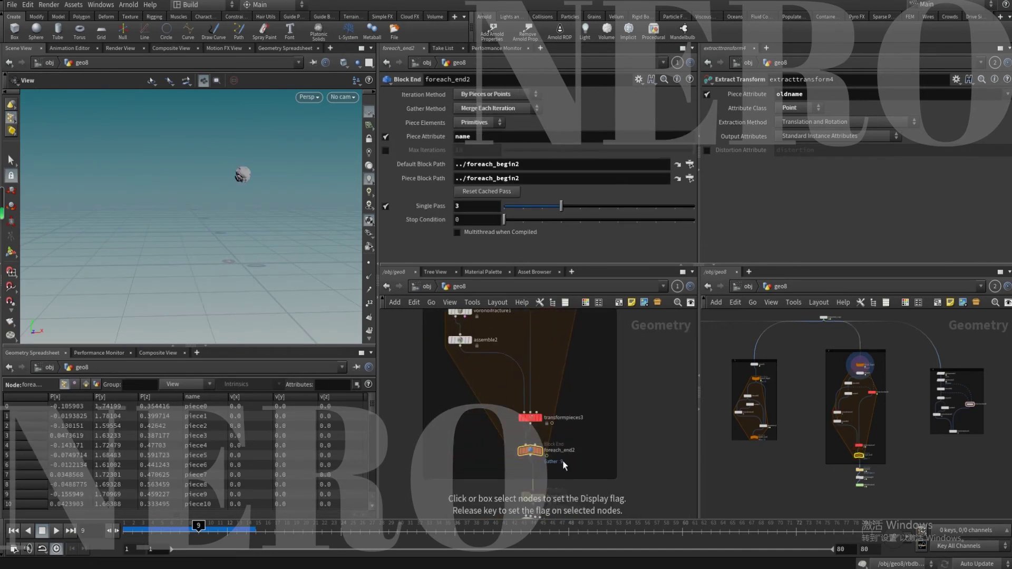
Show testgeometry_crag1 as a template for reference and view the isolated head piece against the full body
{"action": "middle_click_drag", "start_coordinate": [463, 356], "coordinate": [490, 505]}
{"action": "middle_click_drag", "start_coordinate": [478, 327], "coordinate": [492, 432]}
{"action": "left_click", "coordinate": [474, 323]}
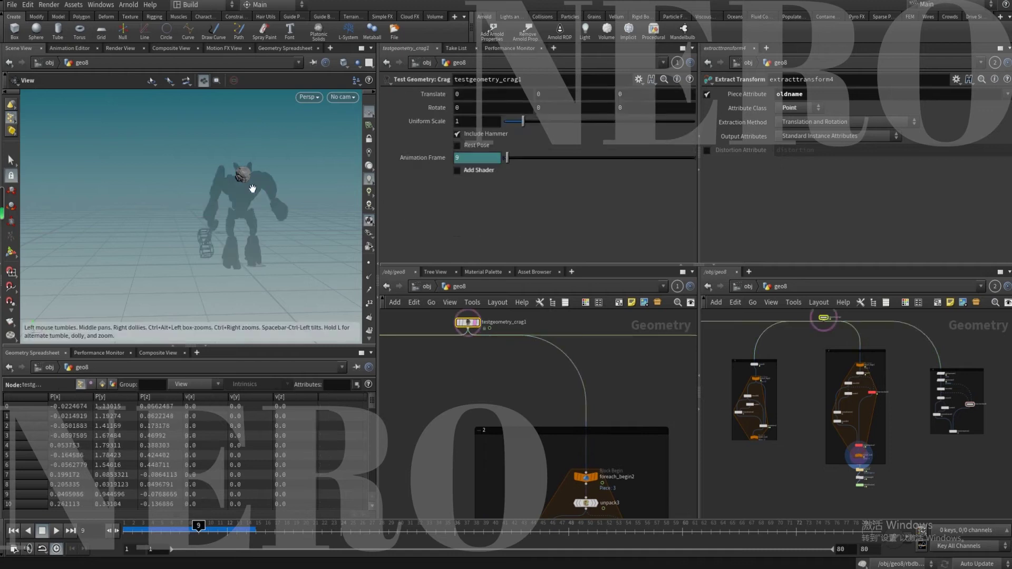
{"action": "mouse_move", "coordinate": [242, 184]}
{"action": "left_mouse_down"}
{"action": "mouse_move", "coordinate": [161, 189]}
{"action": "mouse_move", "coordinate": [235, 188]}
{"action": "left_mouse_up"}
Display the results of timeshift6, voronoifracture1 and assemble2 for the isolated piece
{"action": "middle_click_drag", "start_coordinate": [507, 450], "coordinate": [485, 372]}
{"action": "left_click_drag", "start_coordinate": [513, 362], "coordinate": [511, 365]}
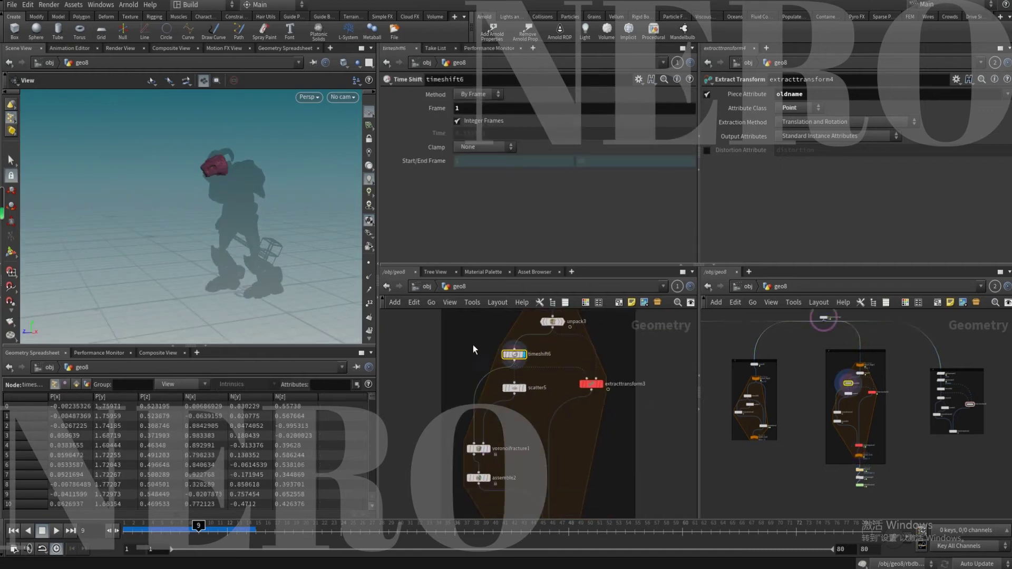
{"action": "scroll", "coordinate": [475, 350], "scroll_direction": "up", "scroll_amount": 2}
{"action": "middle_click_drag", "start_coordinate": [463, 363], "coordinate": [462, 325]}
{"action": "left_click", "coordinate": [479, 429]}
{"action": "middle_click_drag", "start_coordinate": [458, 493], "coordinate": [497, 464]}
{"action": "left_click", "coordinate": [478, 451]}
Display extracttransform3 and examine its position, orient and pivot attributes in the geometry spreadsheet
{"action": "scroll", "coordinate": [442, 445], "scroll_direction": "down", "scroll_amount": 1}
{"action": "scroll", "coordinate": [467, 455], "scroll_direction": "up", "scroll_amount": 1}
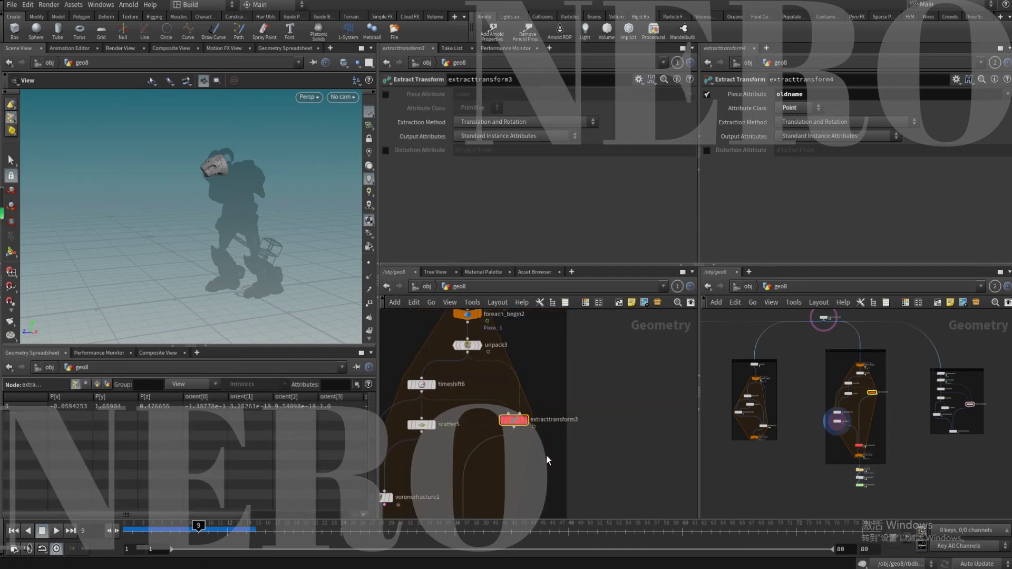
{"action": "scroll", "coordinate": [542, 459], "scroll_direction": "up", "scroll_amount": 2}
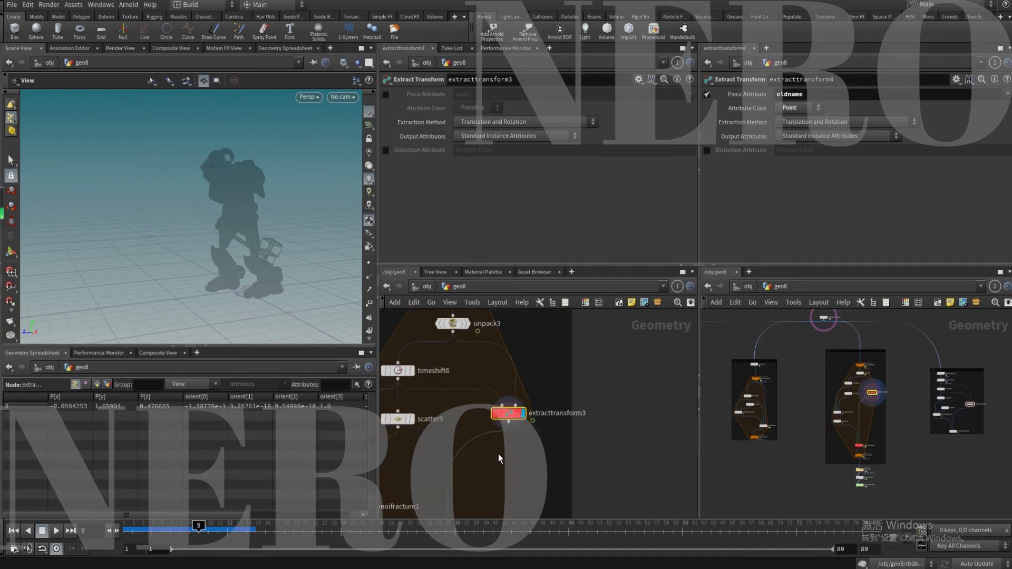
{"action": "left_click_drag", "start_coordinate": [152, 515], "coordinate": [195, 519]}
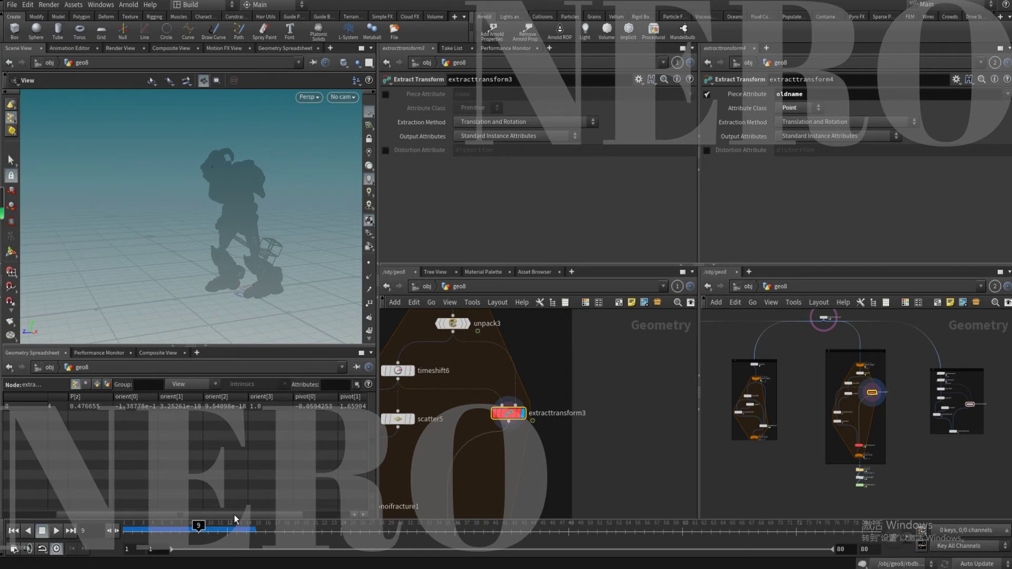
{"action": "left_click_drag", "start_coordinate": [242, 515], "coordinate": [191, 515]}
Compare the displayed results of transformpieces3 and assemble2, moving the timeline to frame 16
{"action": "middle_click_drag", "start_coordinate": [538, 468], "coordinate": [597, 337]}
{"action": "scroll", "coordinate": [560, 411], "scroll_direction": "down", "scroll_amount": 1}
{"action": "middle_click_drag", "start_coordinate": [532, 431], "coordinate": [529, 395]}
{"action": "left_click", "coordinate": [524, 474]}
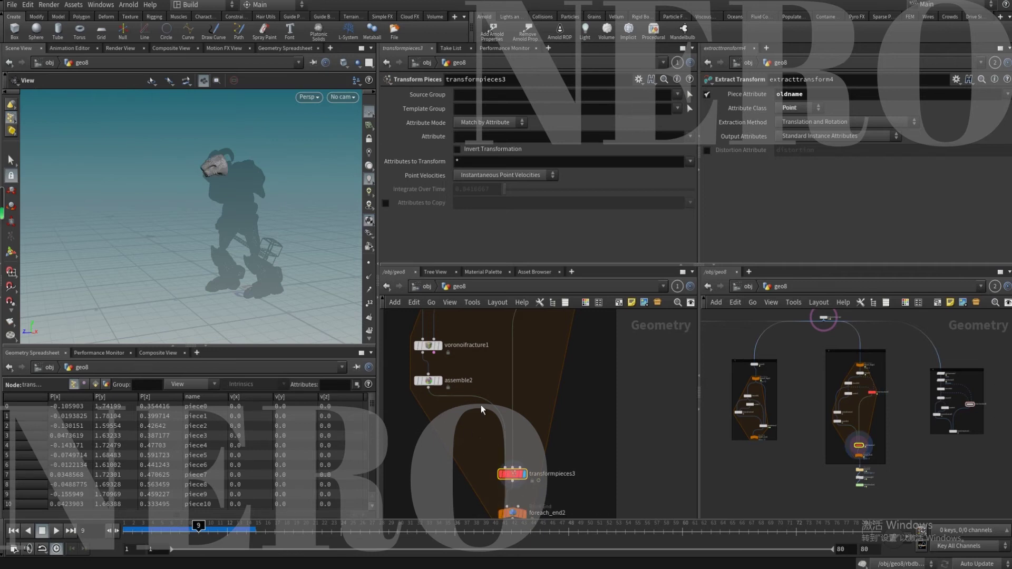
{"action": "middle_click_drag", "start_coordinate": [430, 440], "coordinate": [441, 451]}
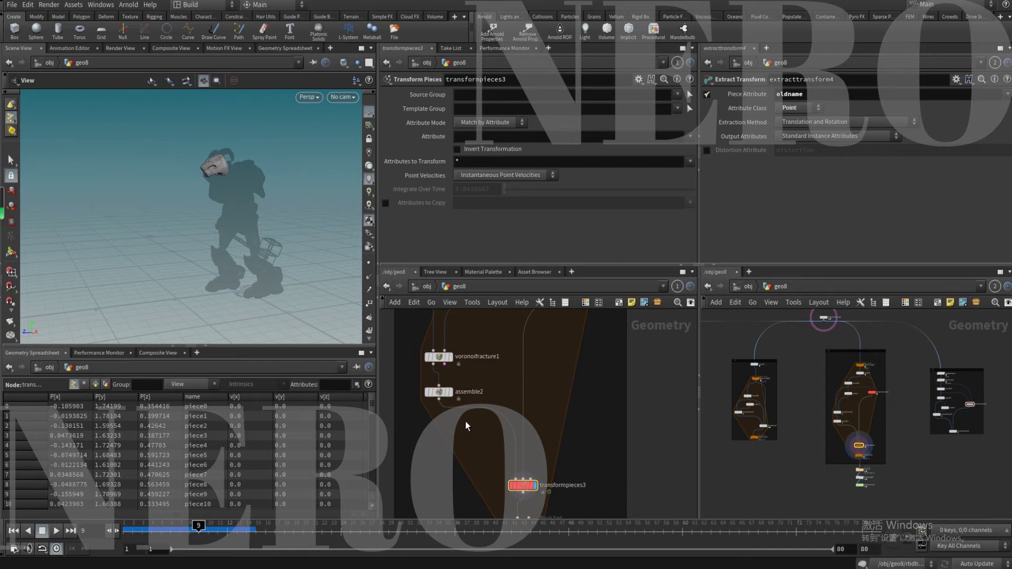
{"action": "left_click", "coordinate": [435, 391]}
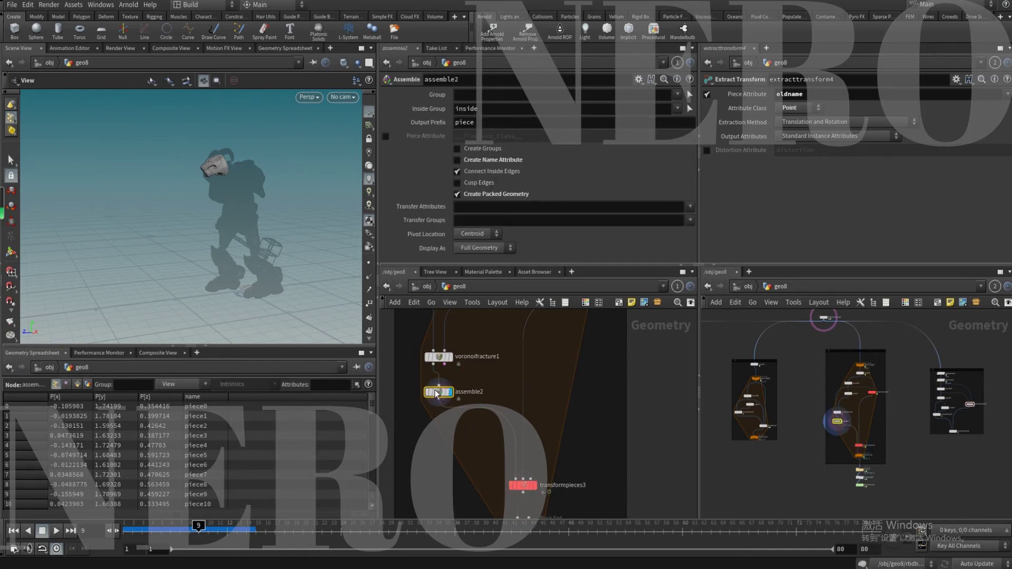
{"action": "left_click_drag", "start_coordinate": [246, 532], "coordinate": [265, 531]}
Insert an Exploded View node between assemble2 and transformpieces3 and display it
{"action": "middle_click_drag", "start_coordinate": [451, 460], "coordinate": [510, 460]}
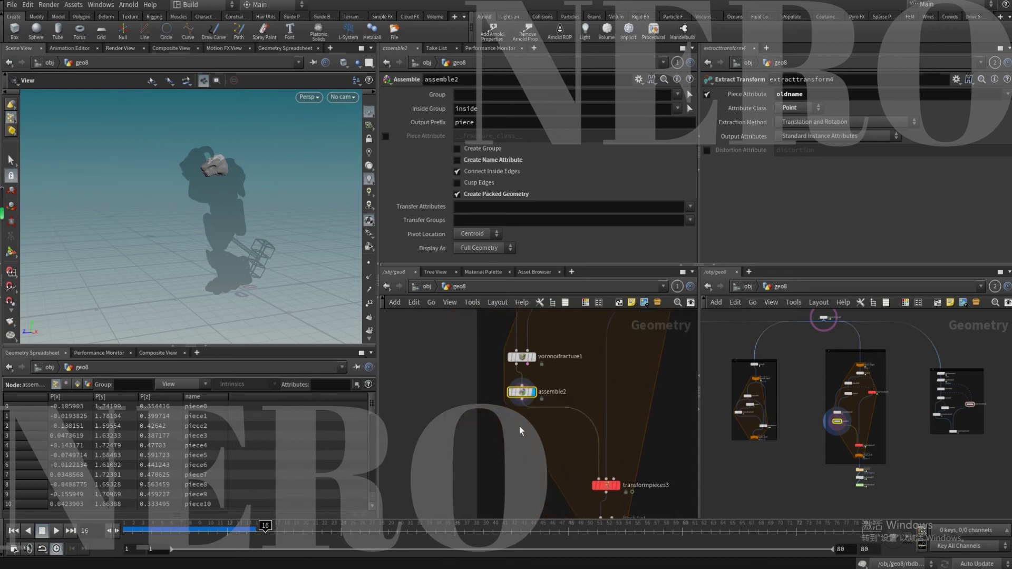
{"action": "key", "text": "Tab"}
{"action": "type", "text": "exp"}
{"action": "key", "text": "Return"}
{"action": "left_click", "coordinate": [421, 427]}
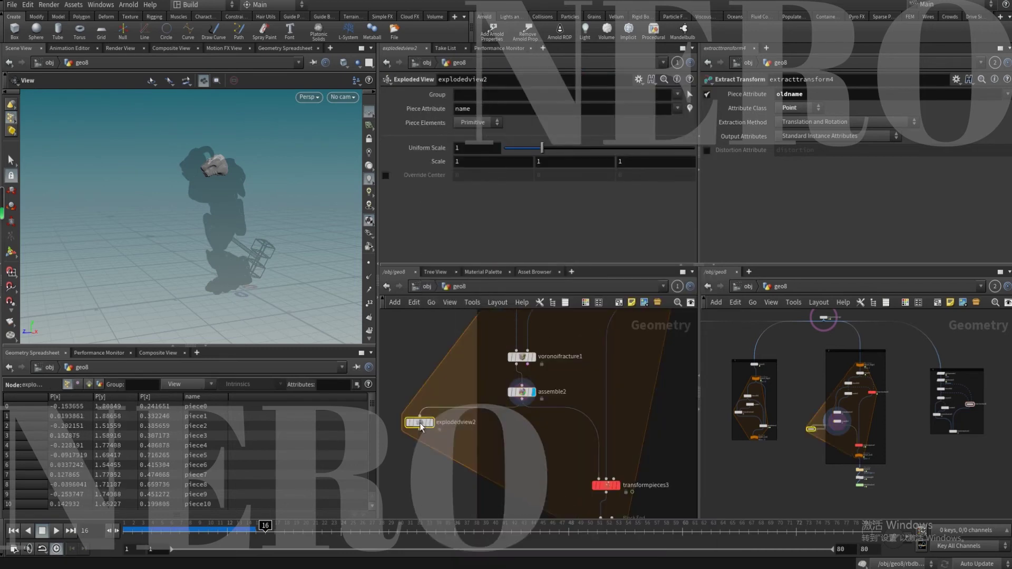
{"action": "left_click", "coordinate": [420, 429]}
{"action": "left_click", "coordinate": [581, 478]}
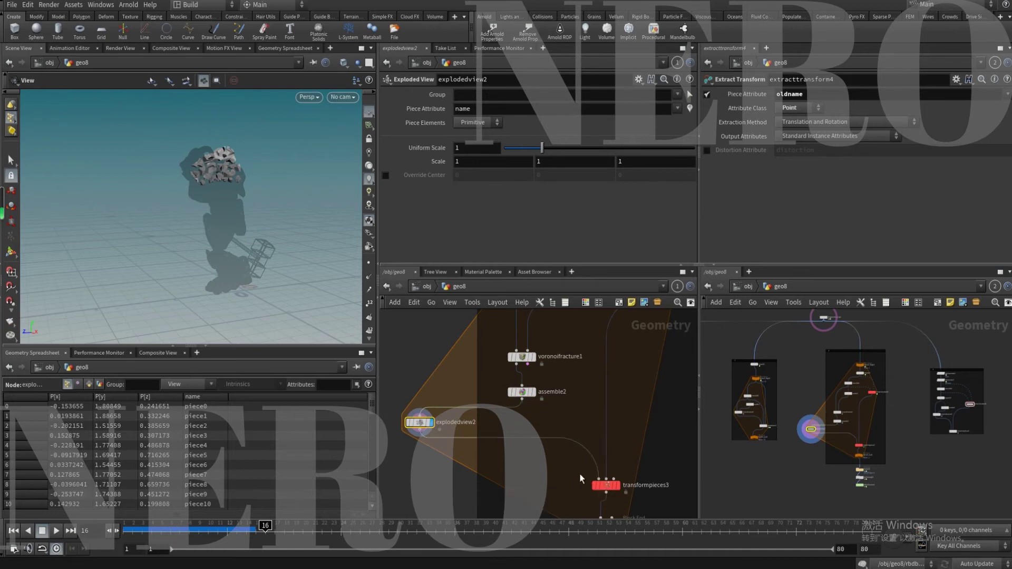
Display transformpieces3 and foreach_end2 and scrub through to frame 39 to check the exploded pieces' motion
{"action": "middle_click_drag", "start_coordinate": [644, 505], "coordinate": [631, 484]}
{"action": "left_click", "coordinate": [594, 466]}
{"action": "left_click", "coordinate": [605, 466]}
{"action": "left_click_drag", "start_coordinate": [138, 529], "coordinate": [161, 531]}
{"action": "middle_click_drag", "start_coordinate": [557, 494], "coordinate": [544, 450]}
{"action": "left_click", "coordinate": [591, 461]}
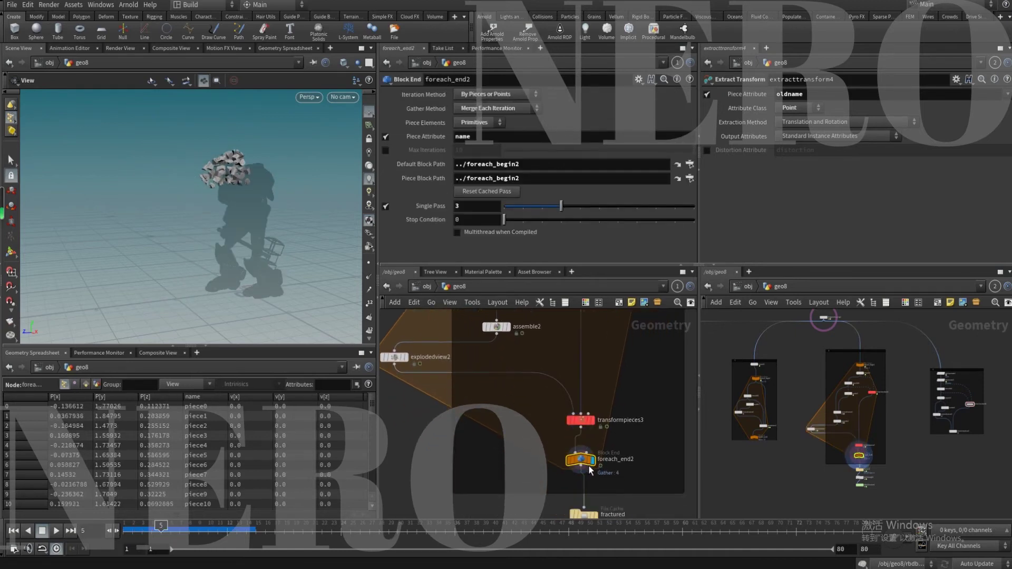
{"action": "mouse_move", "coordinate": [129, 527]}
{"action": "left_mouse_down"}
{"action": "mouse_move", "coordinate": [675, 526]}
{"action": "mouse_move", "coordinate": [483, 524]}
{"action": "left_mouse_up"}
Delete the explodedview2 node from the second for-each loop
{"action": "middle_click_drag", "start_coordinate": [403, 400], "coordinate": [452, 437]}
{"action": "left_click", "coordinate": [444, 393]}
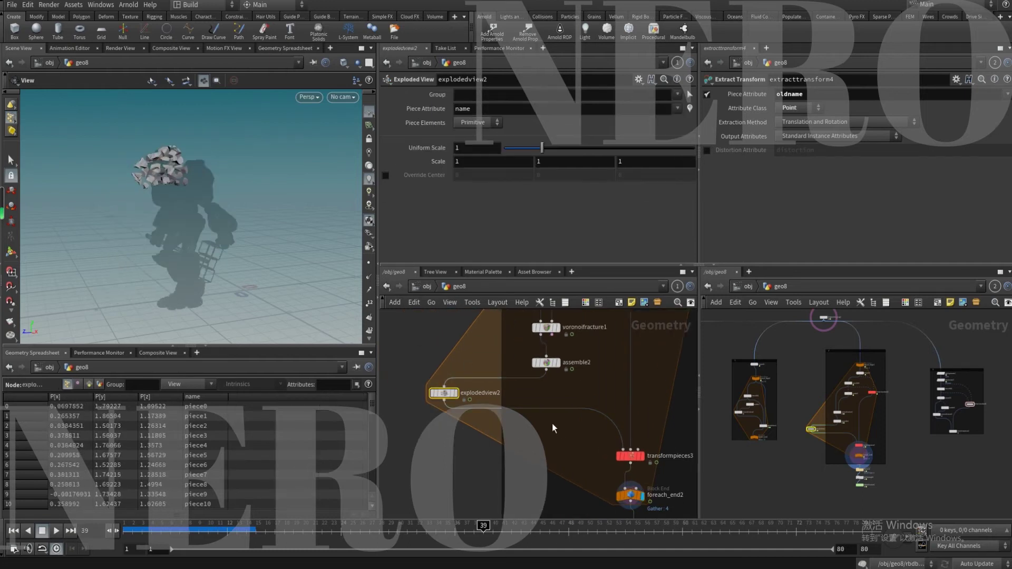
{"action": "key", "text": "Delete"}
Disable Single Pass on foreach_end2 to process all the character's pieces
{"action": "middle_click_drag", "start_coordinate": [533, 415], "coordinate": [494, 404]}
{"action": "middle_click_drag", "start_coordinate": [570, 456], "coordinate": [532, 413]}
{"action": "left_click", "coordinate": [554, 443]}
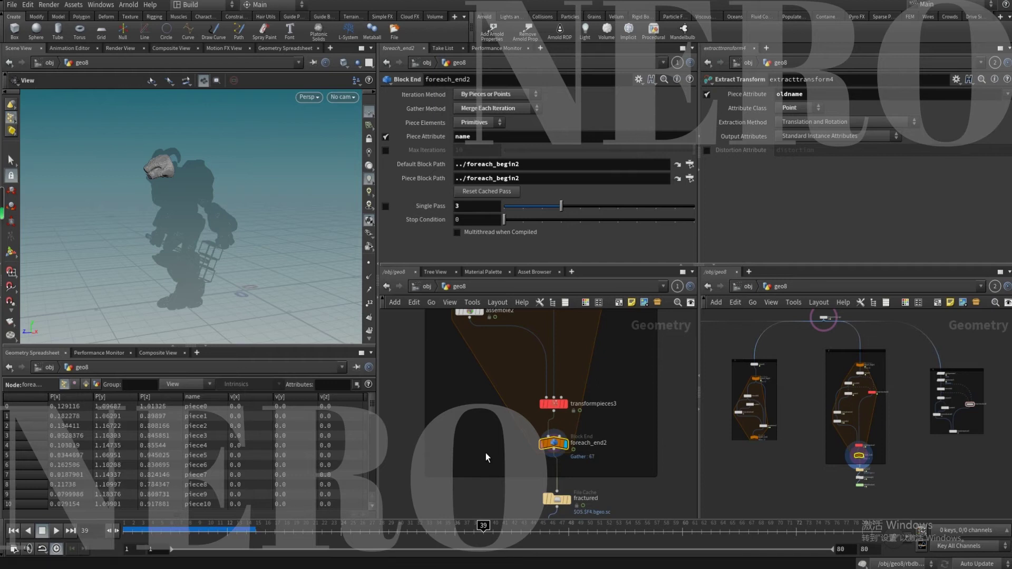
{"action": "middle_click_drag", "start_coordinate": [491, 451], "coordinate": [474, 410]}
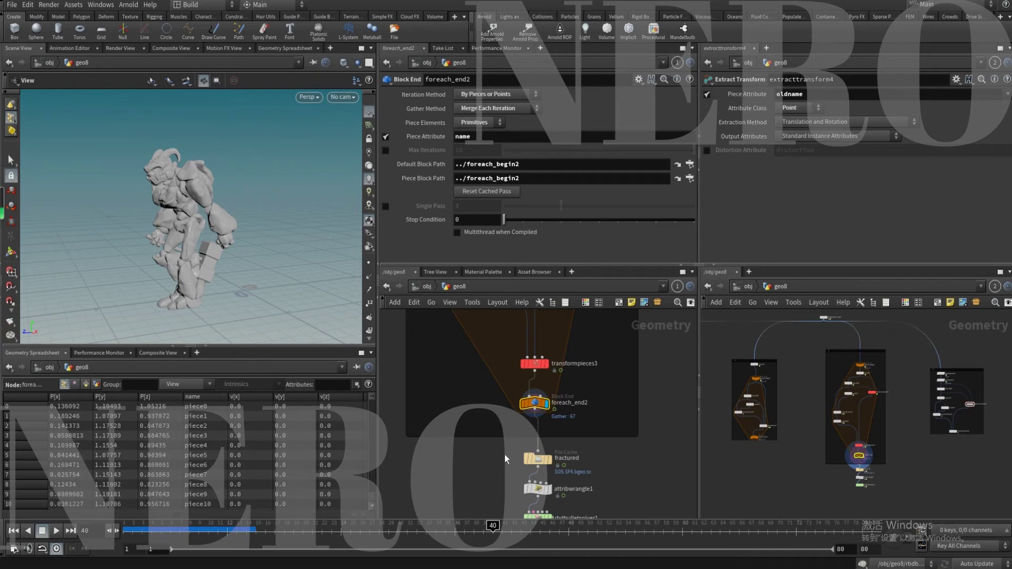
Display the fractured File Cache node and scrub its cached animation to frame 37
{"action": "left_click_drag", "start_coordinate": [495, 451], "coordinate": [592, 478]}
{"action": "key", "text": "r"}
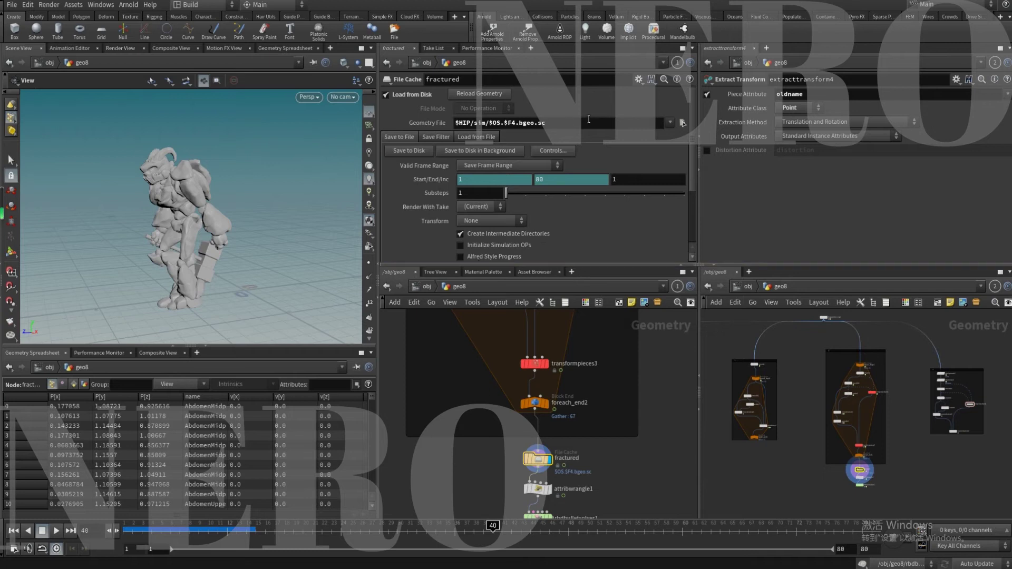
{"action": "left_click", "coordinate": [246, 529]}
{"action": "left_click_drag", "start_coordinate": [285, 535], "coordinate": [463, 527]}
Review the VEX code of attribwrangle1, return to frame 1 and display rbdbulletsolver1
{"action": "middle_click_drag", "start_coordinate": [483, 487], "coordinate": [449, 435]}
{"action": "left_click", "coordinate": [502, 436]}
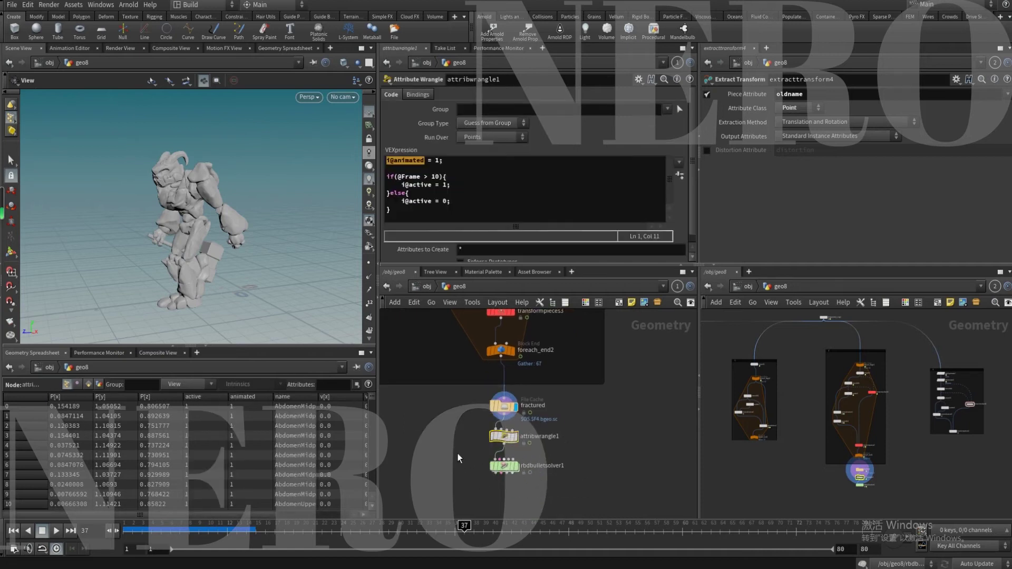
{"action": "left_click_drag", "start_coordinate": [446, 456], "coordinate": [509, 476]}
{"action": "key", "text": "ctrl+Up"}
{"action": "left_click", "coordinate": [516, 467]}
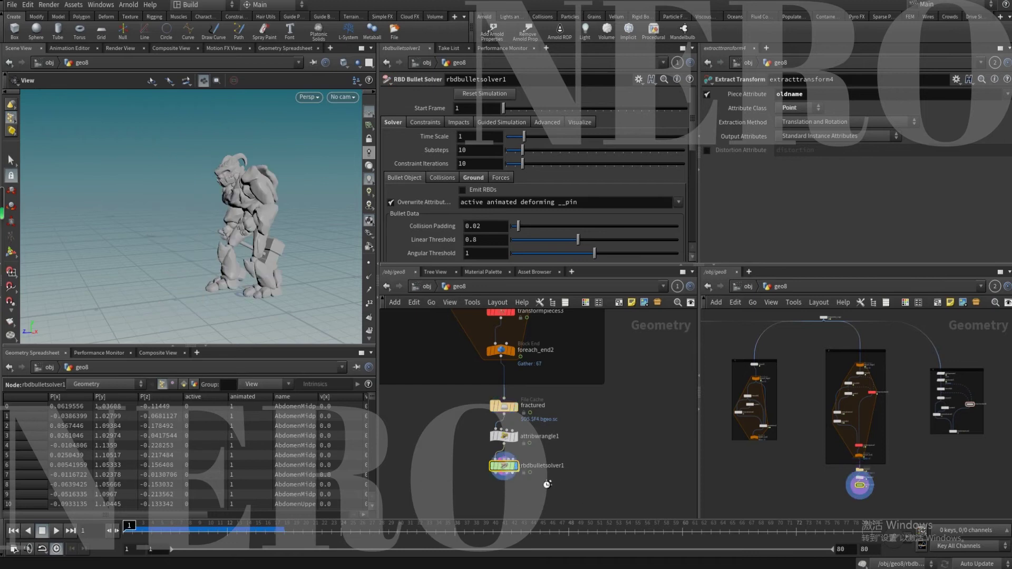
Examine the frame threshold in attribwrangle1's active condition and go to frame 10
{"action": "left_click_drag", "start_coordinate": [462, 426], "coordinate": [542, 442]}
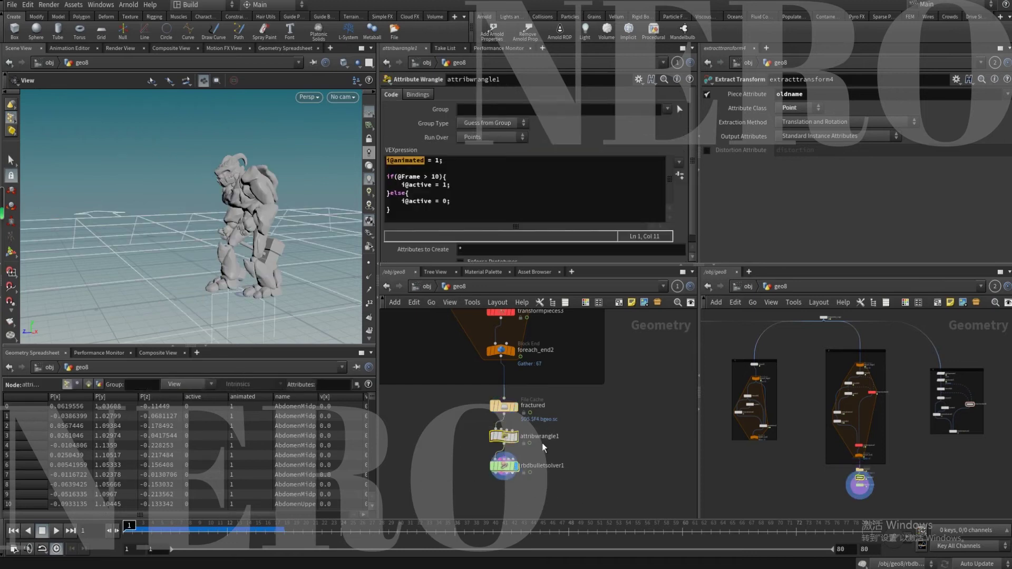
{"action": "double_click", "coordinate": [436, 177]}
{"action": "left_click", "coordinate": [457, 439]}
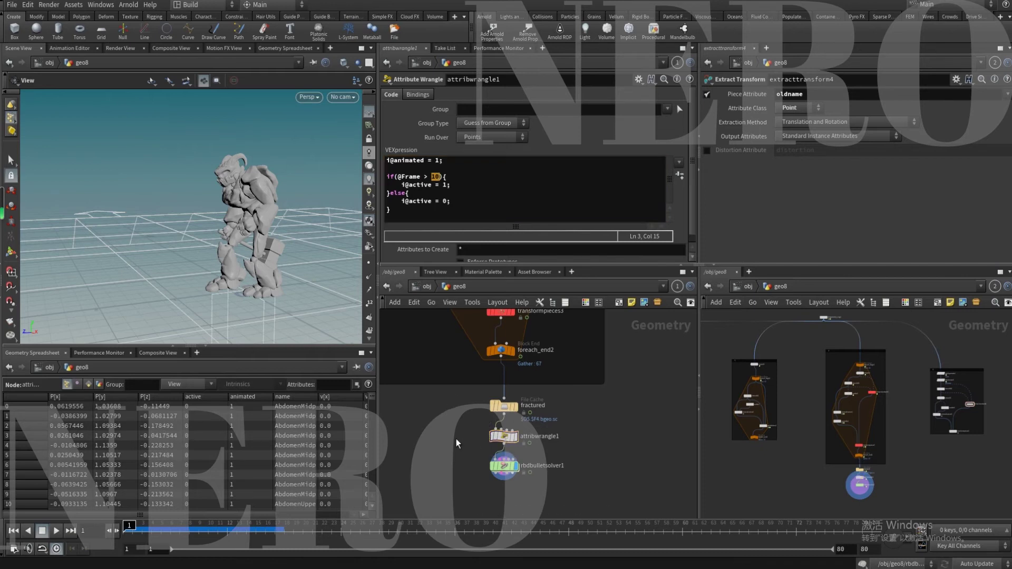
{"action": "left_click", "coordinate": [210, 530]}
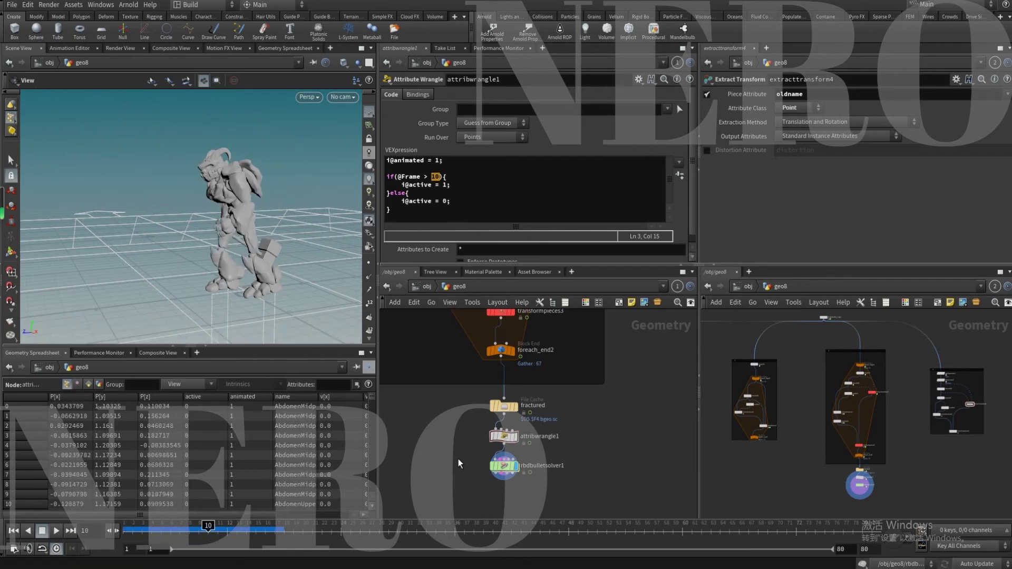
Return to frame 1, scrub to frame 10 and step on to frame 17 to examine the simulation
{"action": "key", "text": "Right"}
{"action": "key", "text": "Right"}
{"action": "key", "text": "ctrl+Up"}
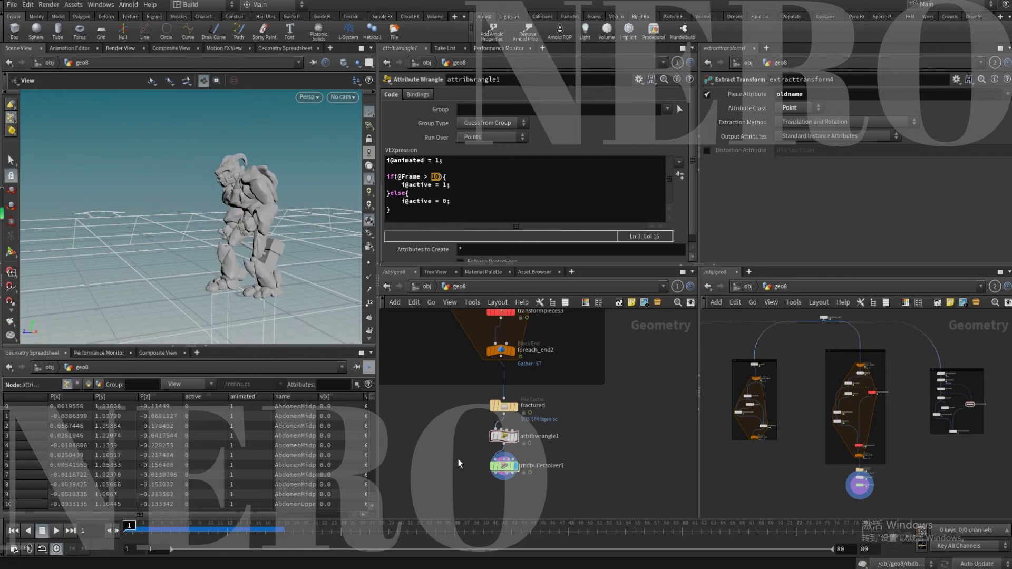
{"action": "left_click_drag", "start_coordinate": [132, 530], "coordinate": [205, 532]}
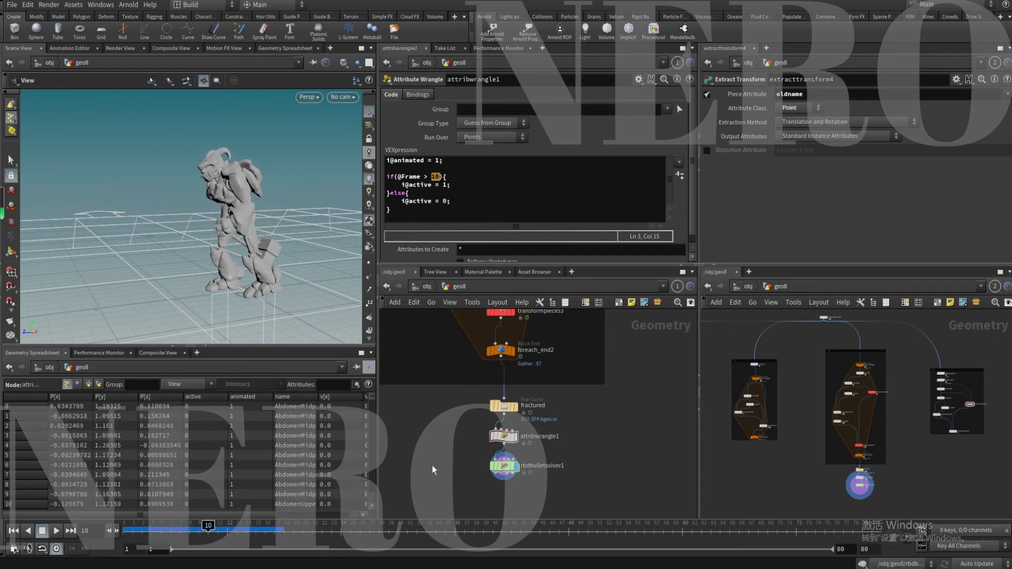
{"action": "key", "text": "Right"}
{"action": "key", "text": "Right"}
{"action": "key", "text": "Right"}
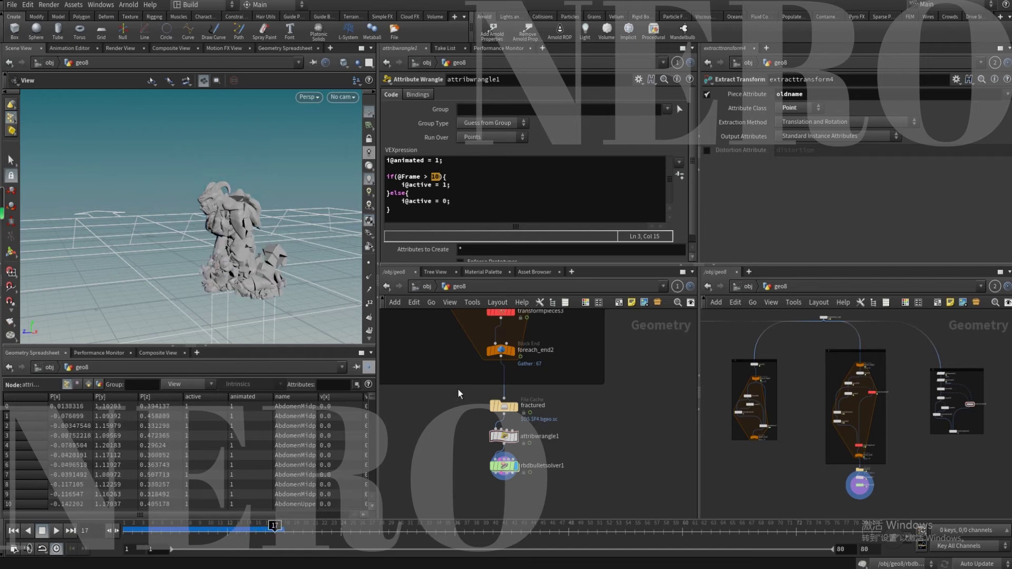
Display the fractured File Cache node to view its cached animation at frame 17
{"action": "left_click_drag", "start_coordinate": [456, 390], "coordinate": [537, 414]}
{"action": "key", "text": "r"}
{"action": "middle_click_drag", "start_coordinate": [448, 366], "coordinate": [476, 443]}
{"action": "scroll", "coordinate": [475, 444], "scroll_direction": "down", "scroll_amount": 4}
{"action": "middle_click_drag", "start_coordinate": [445, 401], "coordinate": [459, 457]}
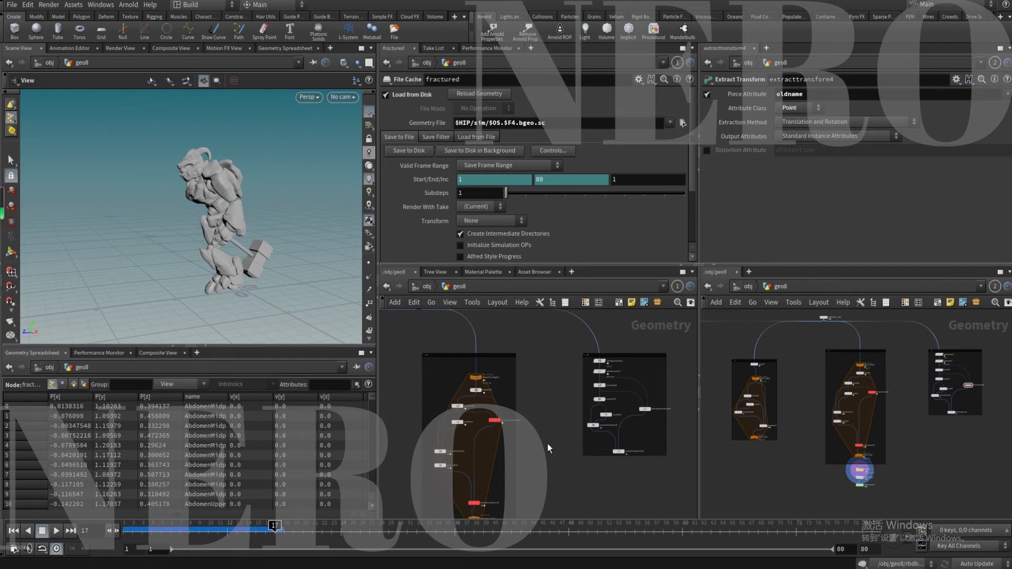
Compare the piece-transform setups in the network with the animated testgeometry_crag1 at frame 12
{"action": "scroll", "coordinate": [546, 444], "scroll_direction": "up", "scroll_amount": 3}
{"action": "middle_click_drag", "start_coordinate": [606, 452], "coordinate": [494, 470]}
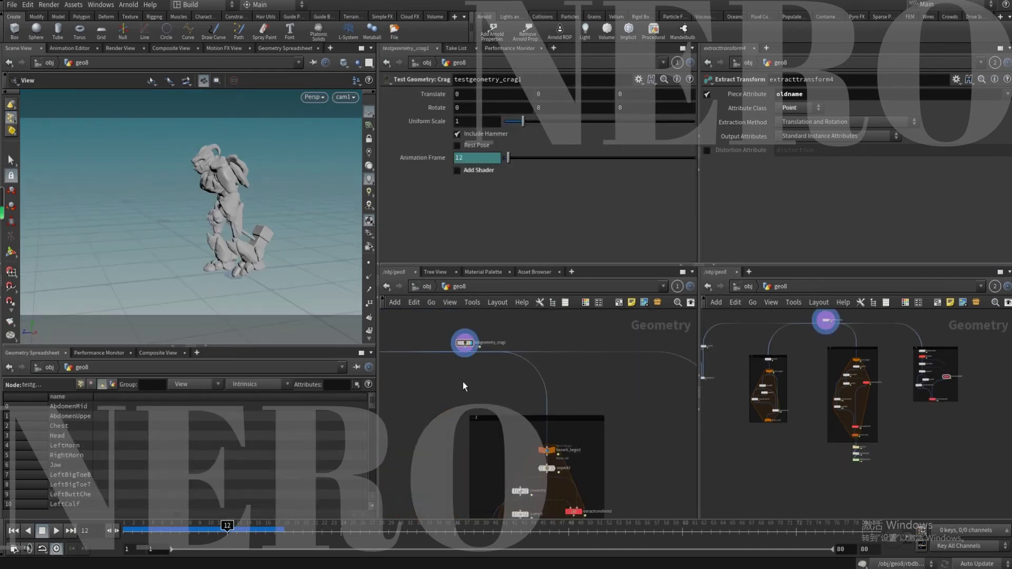
{"action": "middle_click_drag", "start_coordinate": [636, 390], "coordinate": [453, 344]}
{"action": "scroll", "coordinate": [498, 374], "scroll_direction": "up", "scroll_amount": 2}
{"action": "scroll", "coordinate": [454, 333], "scroll_direction": "down", "scroll_amount": 3}
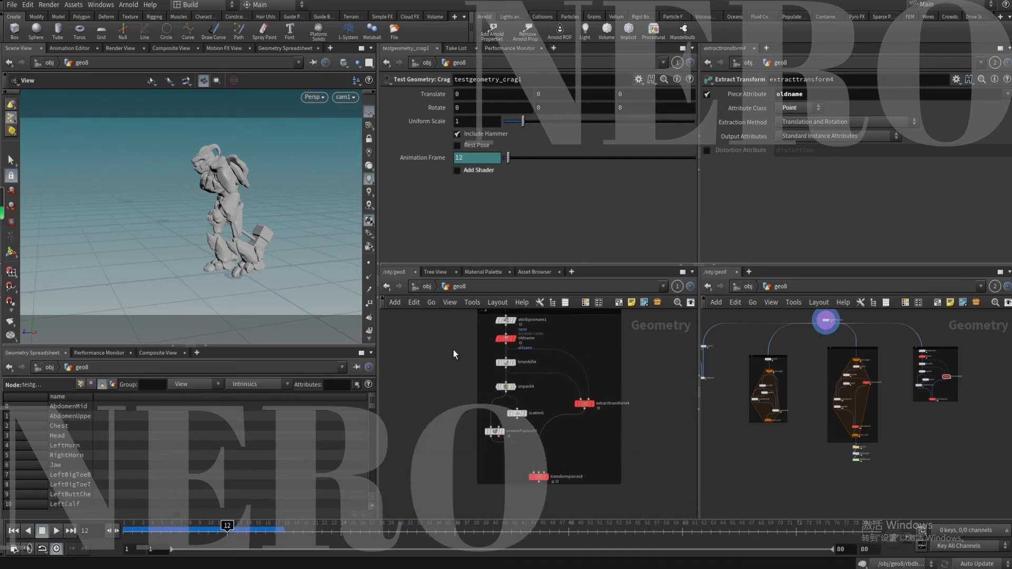
{"action": "scroll", "coordinate": [448, 357], "scroll_direction": "down", "scroll_amount": 3}
{"action": "middle_click_drag", "start_coordinate": [434, 370], "coordinate": [585, 353]}
{"action": "scroll", "coordinate": [584, 353], "scroll_direction": "down", "scroll_amount": 1}
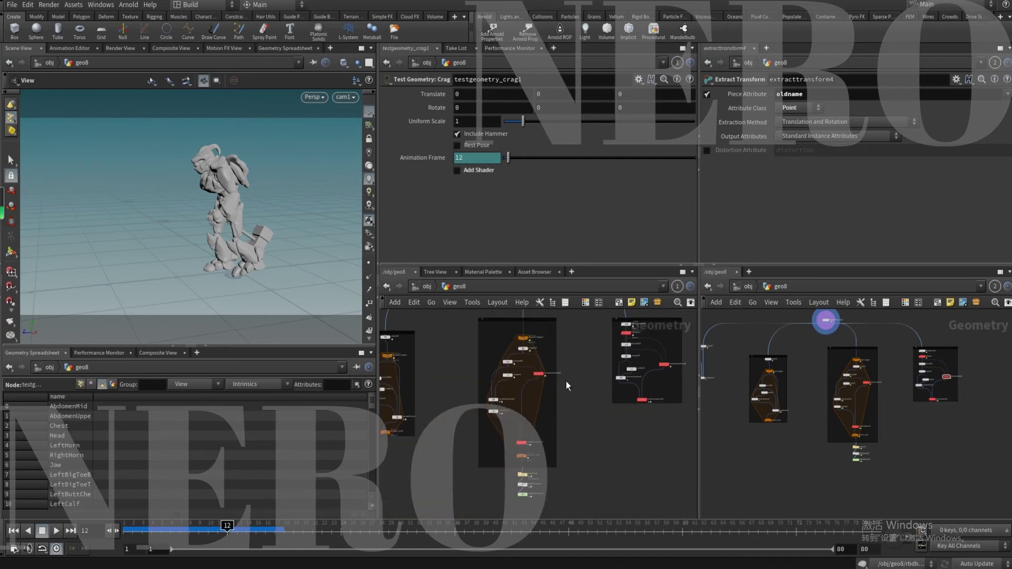
Review the transformpieces3 settings and the Piece Attribute option of extracttransform3 in the second setup
{"action": "left_click_drag", "start_coordinate": [573, 408], "coordinate": [537, 371]}
{"action": "scroll", "coordinate": [554, 424], "scroll_direction": "up", "scroll_amount": 1}
{"action": "left_click_drag", "start_coordinate": [549, 433], "coordinate": [517, 454], "text": "shift"}
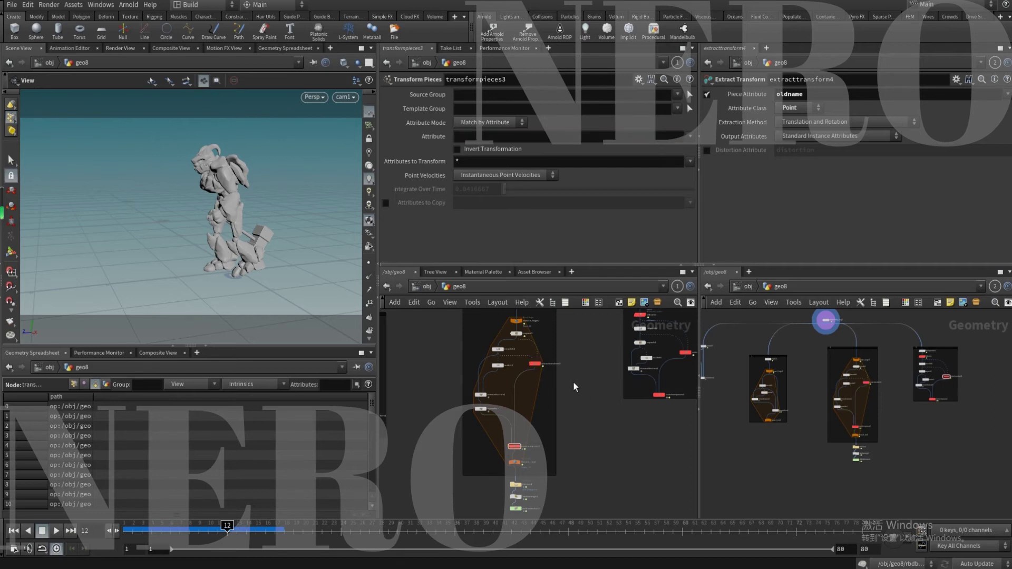
{"action": "left_click_drag", "start_coordinate": [573, 382], "coordinate": [537, 362]}
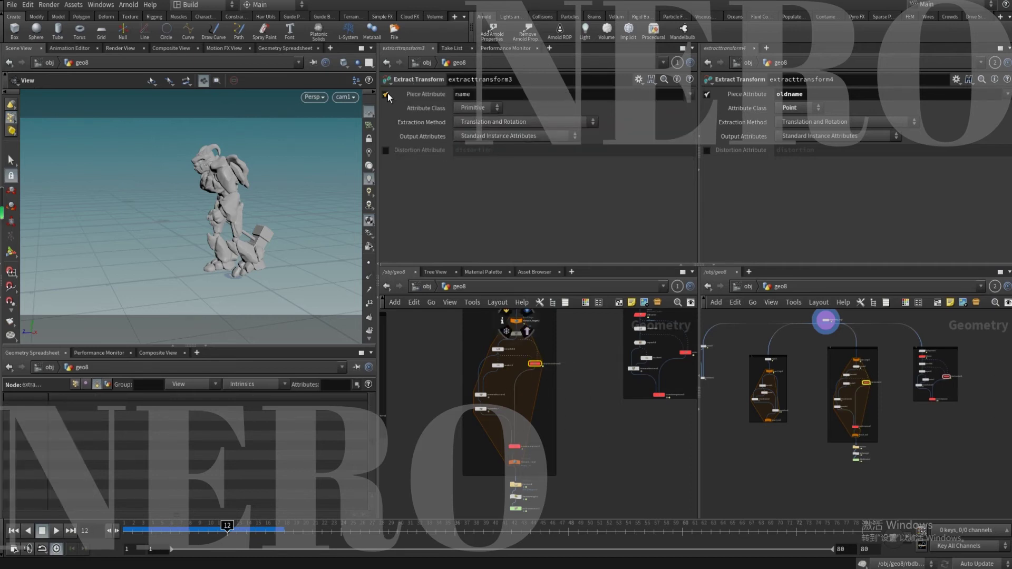
{"action": "middle_click_drag", "start_coordinate": [602, 346], "coordinate": [550, 408]}
{"action": "left_click", "coordinate": [557, 399]}
Display attribpromote1 and oldname in the third setup and examine the attribute name that oldname creates
{"action": "middle_click_drag", "start_coordinate": [551, 372], "coordinate": [504, 385]}
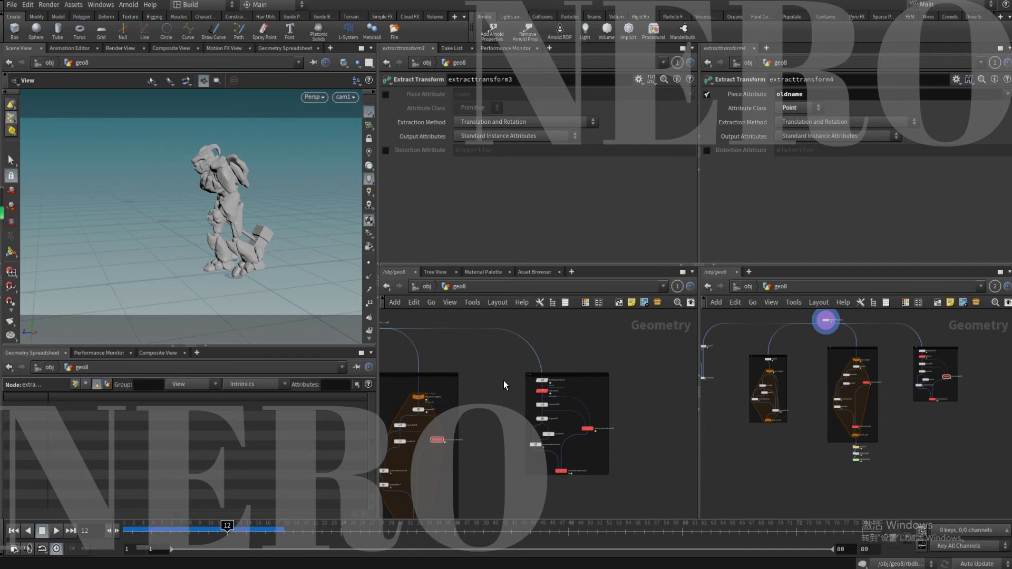
{"action": "scroll", "coordinate": [599, 440], "scroll_direction": "up", "scroll_amount": 3}
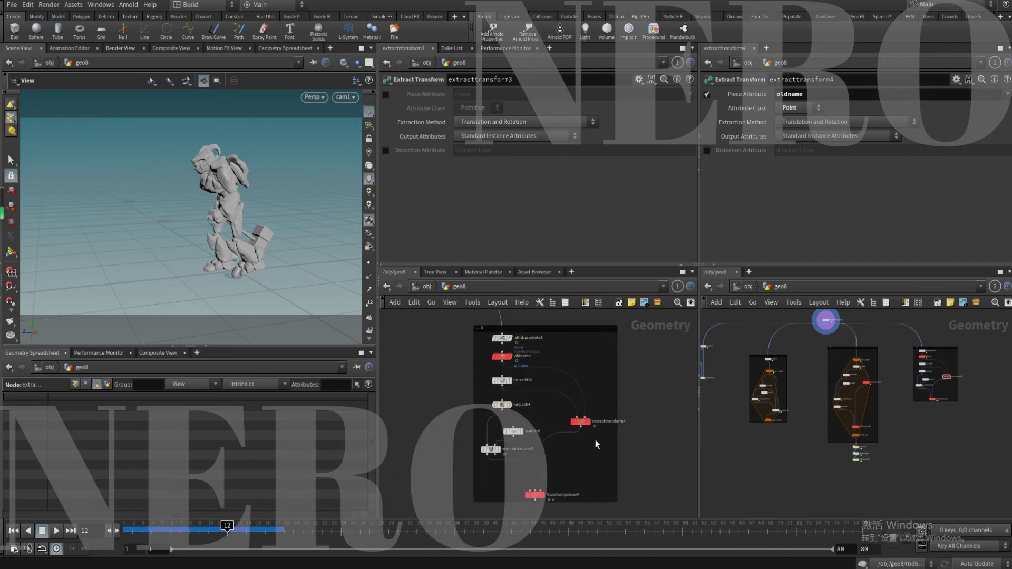
{"action": "middle_click_drag", "start_coordinate": [464, 340], "coordinate": [557, 375]}
{"action": "left_click_drag", "start_coordinate": [527, 368], "coordinate": [622, 382]}
{"action": "key", "text": "r"}
{"action": "middle_click_drag", "start_coordinate": [537, 395], "coordinate": [520, 378]}
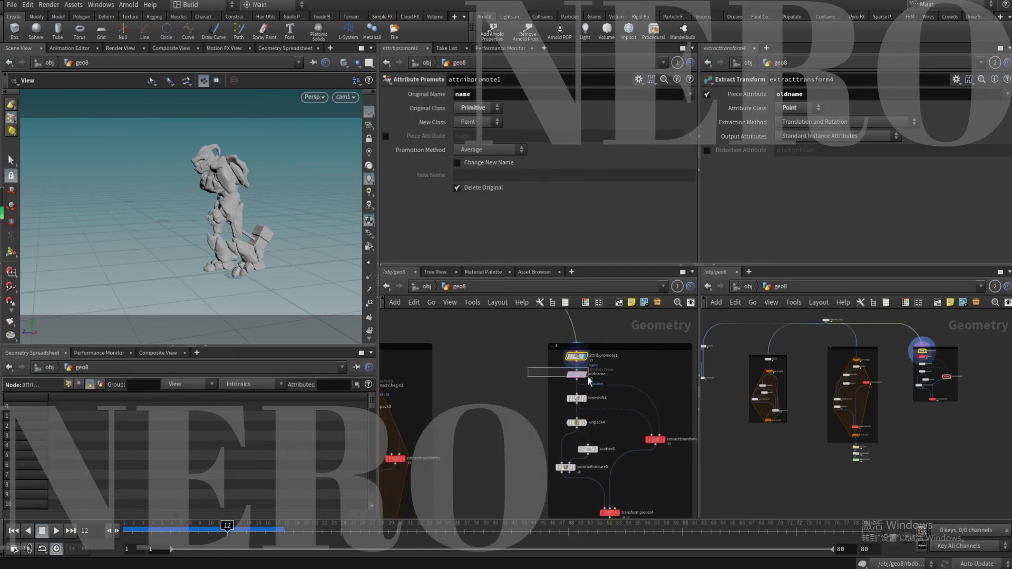
{"action": "left_click", "coordinate": [586, 377]}
{"action": "left_click_drag", "start_coordinate": [521, 150], "coordinate": [379, 149]}
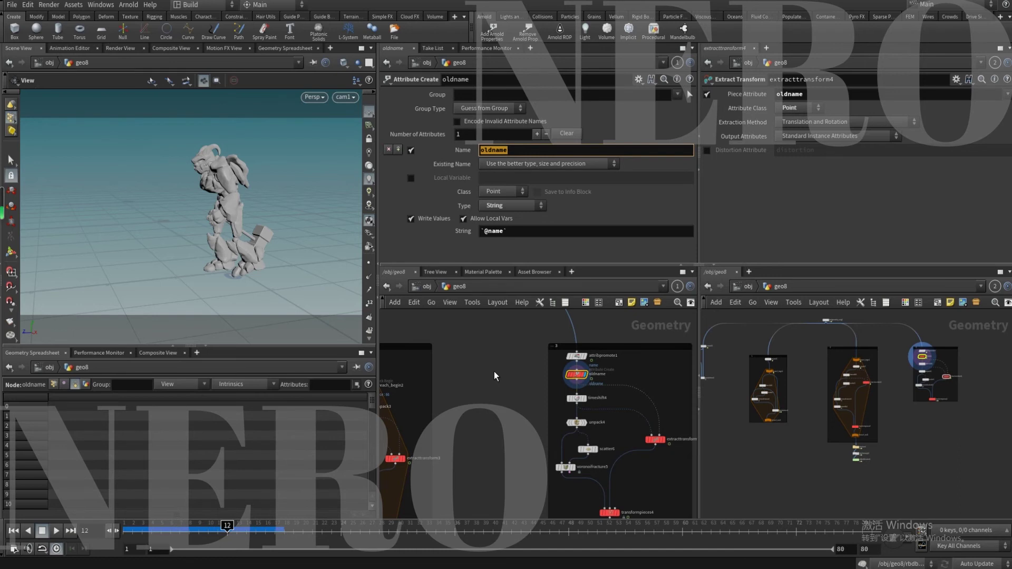
Trace the name attribute from testgeometry_crag1 through attribpromote1 to the oldname Attribute Create node
{"action": "scroll", "coordinate": [524, 384], "scroll_direction": "up", "scroll_amount": 2}
{"action": "middle_click_drag", "start_coordinate": [536, 375], "coordinate": [513, 383]}
{"action": "left_click_drag", "start_coordinate": [502, 356], "coordinate": [623, 368]}
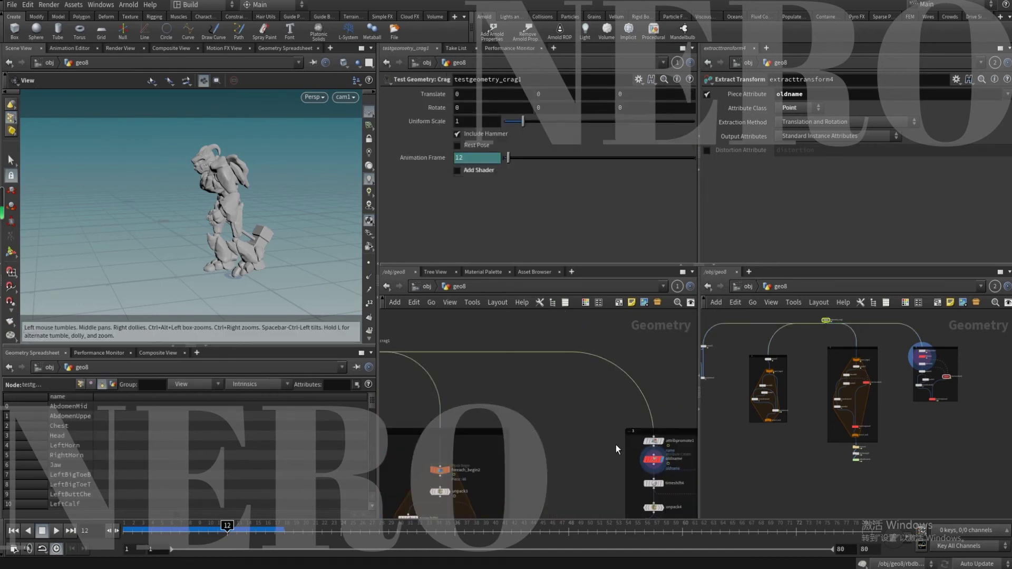
{"action": "key", "text": "Down"}
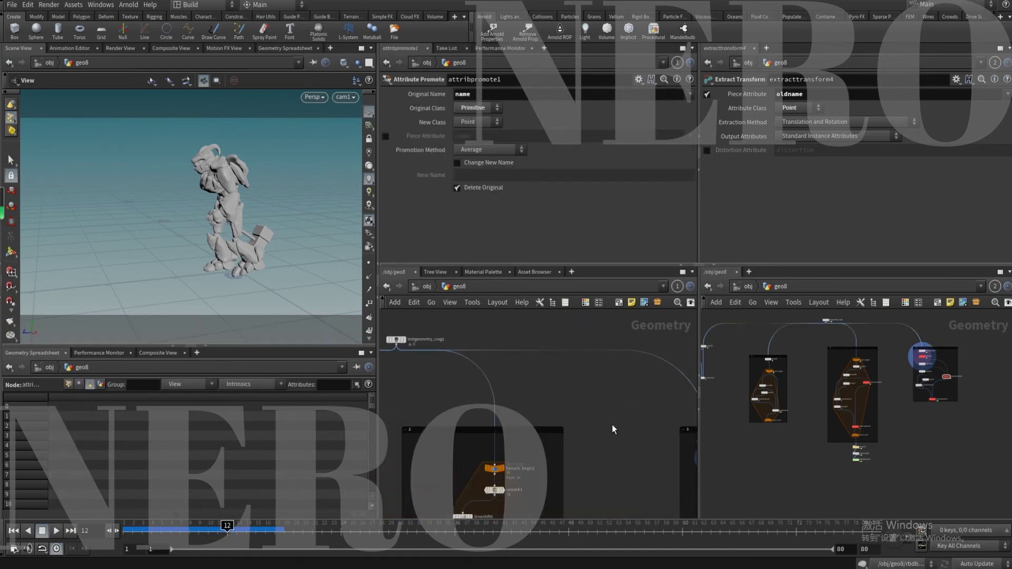
{"action": "middle_click_drag", "start_coordinate": [619, 438], "coordinate": [614, 412]}
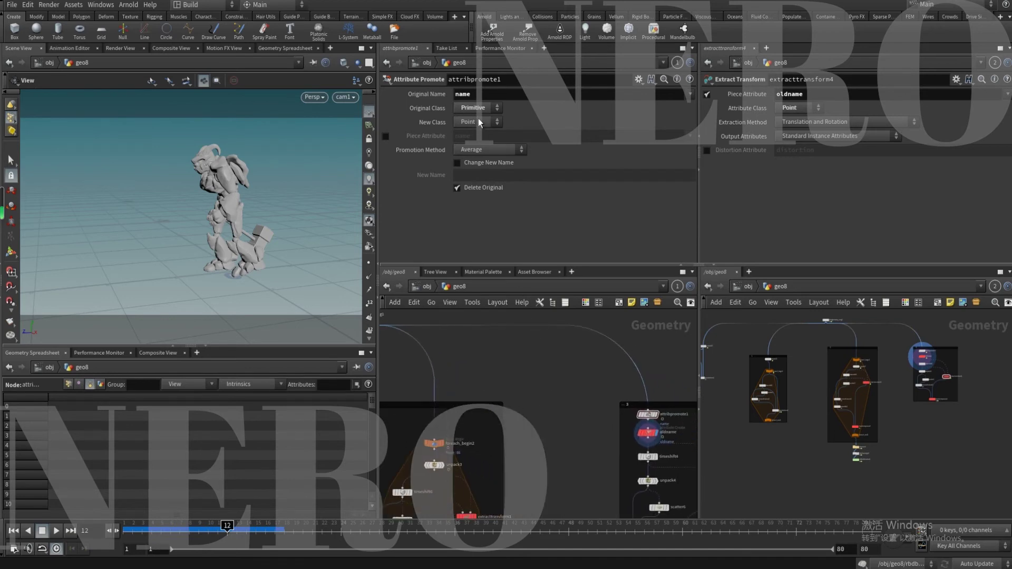
{"action": "key", "text": "Up"}
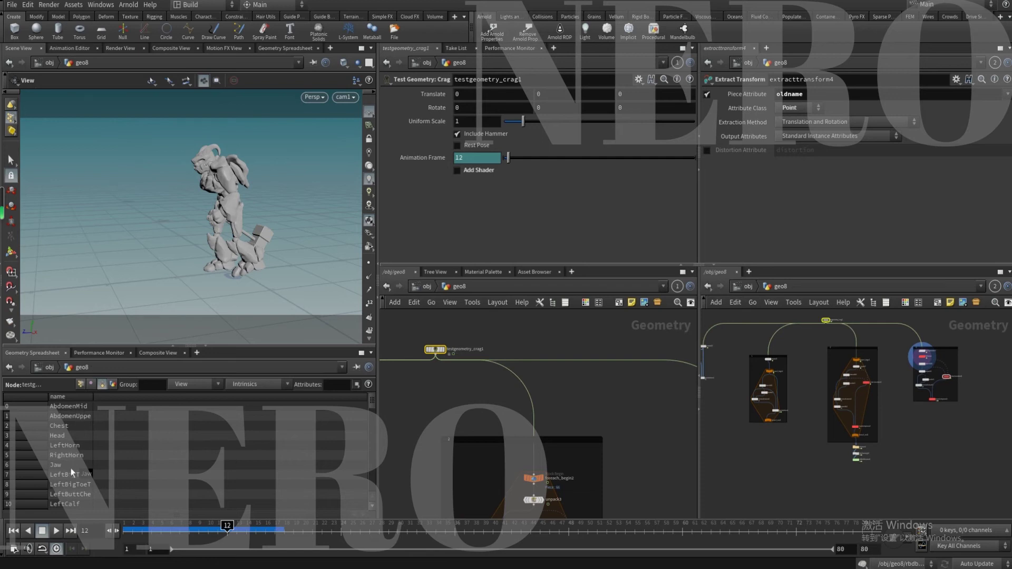
{"action": "middle_click_drag", "start_coordinate": [677, 422], "coordinate": [492, 342]}
{"action": "scroll", "coordinate": [510, 372], "scroll_direction": "up", "scroll_amount": 2}
{"action": "left_click", "coordinate": [570, 387]}
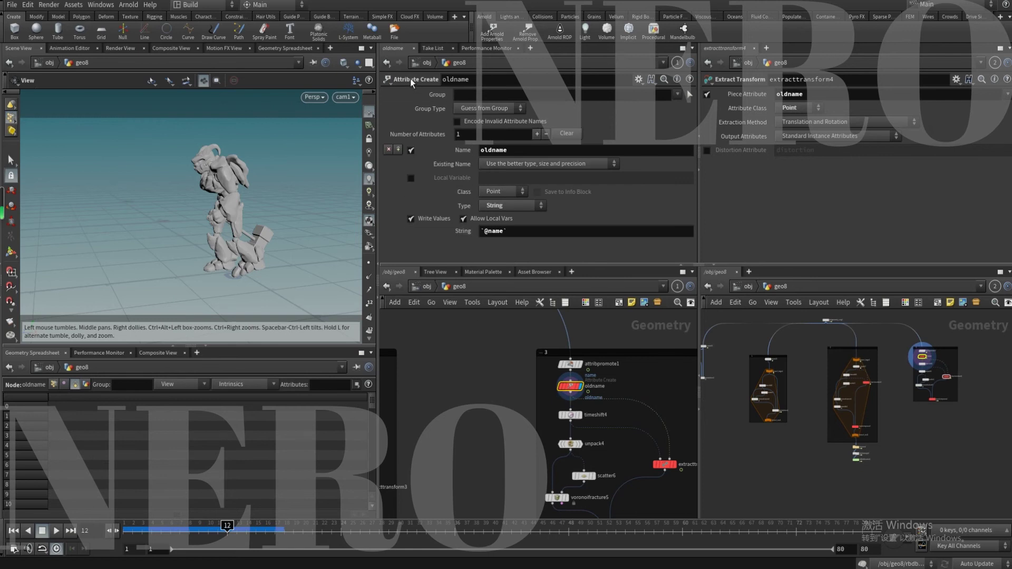
{"action": "scroll", "coordinate": [528, 422], "scroll_direction": "up", "scroll_amount": 2}
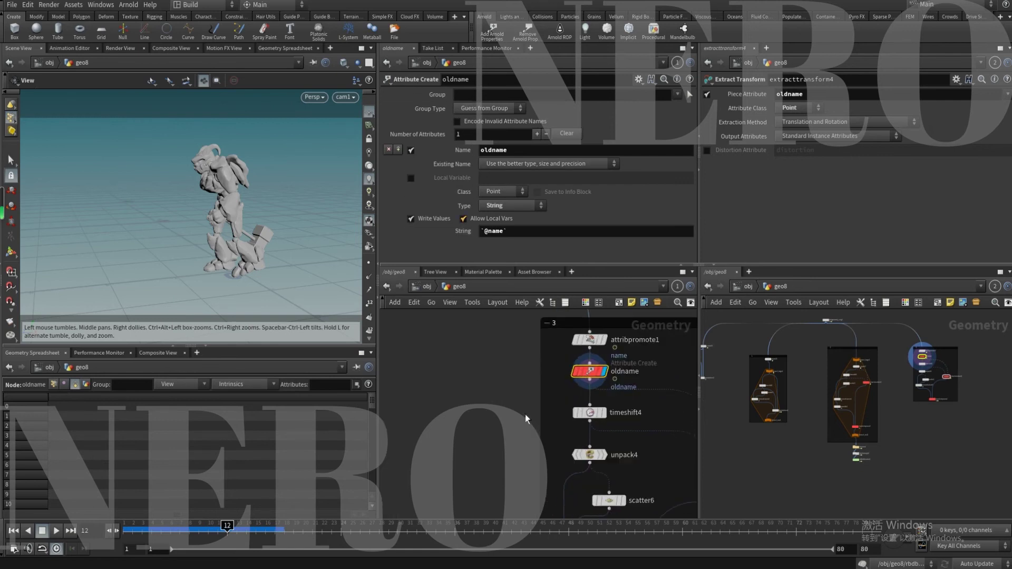
Add a sticky note reading "Spec" beside the third setup, shrink it and place it near the oldname node
{"action": "left_click", "coordinate": [631, 302]}
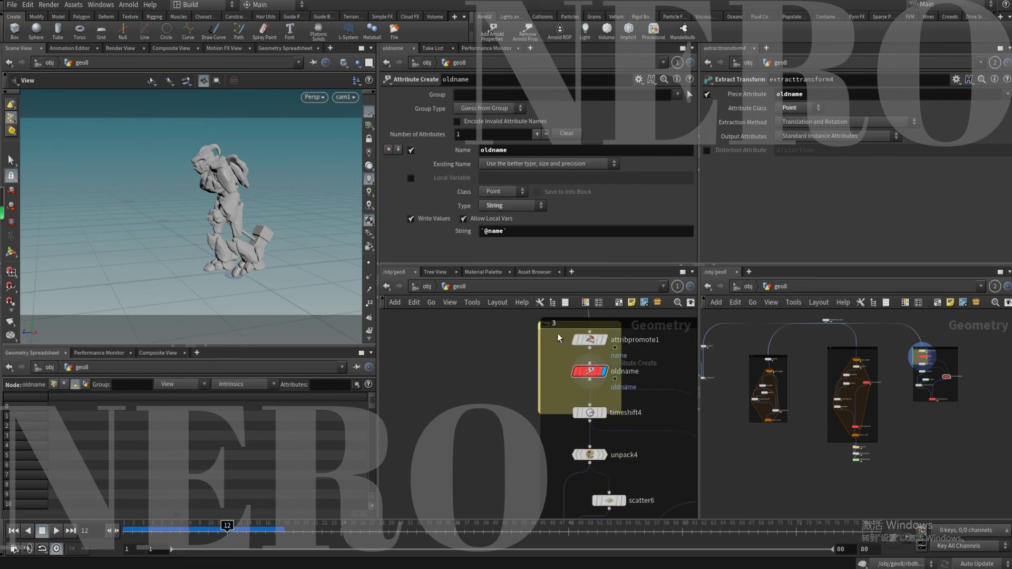
{"action": "left_click_drag", "start_coordinate": [538, 326], "coordinate": [456, 330]}
{"action": "left_click", "coordinate": [460, 356]}
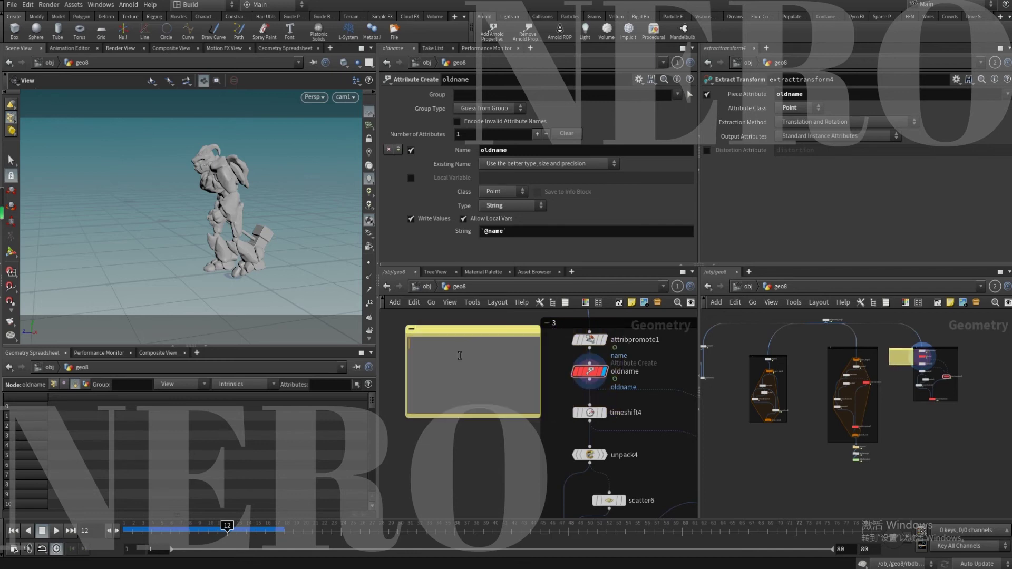
{"action": "type", "text": "Spec"}
{"action": "left_click", "coordinate": [476, 478]}
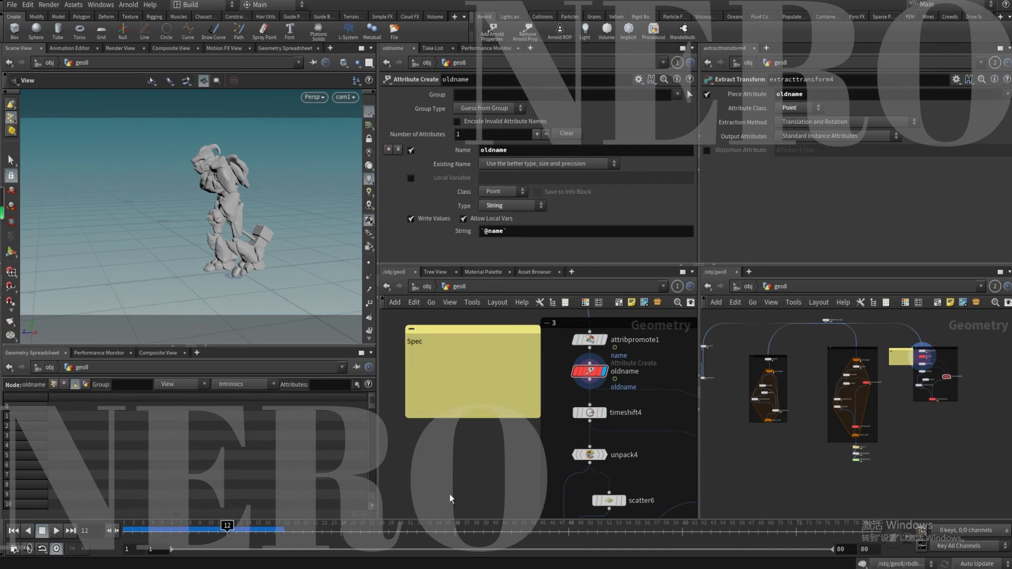
{"action": "left_click_drag", "start_coordinate": [538, 416], "coordinate": [495, 361]}
{"action": "middle_click_drag", "start_coordinate": [508, 451], "coordinate": [458, 453]}
{"action": "left_click_drag", "start_coordinate": [458, 431], "coordinate": [405, 333]}
Colour the Spec sticky note purple and save the scene
{"action": "key", "text": "c"}
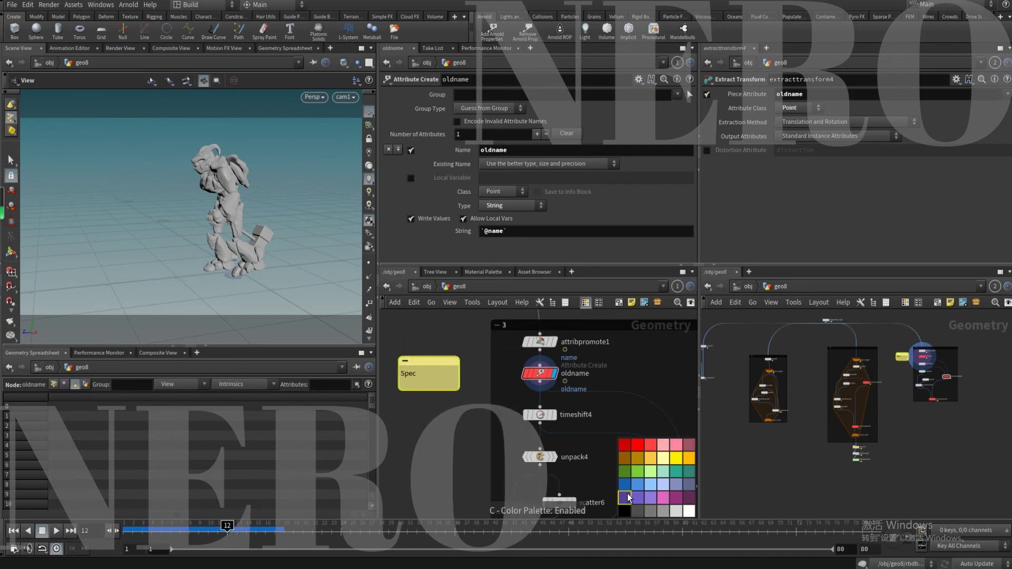
{"action": "left_click", "coordinate": [627, 496]}
{"action": "key", "text": "c"}
{"action": "key", "text": "ctrl+s"}
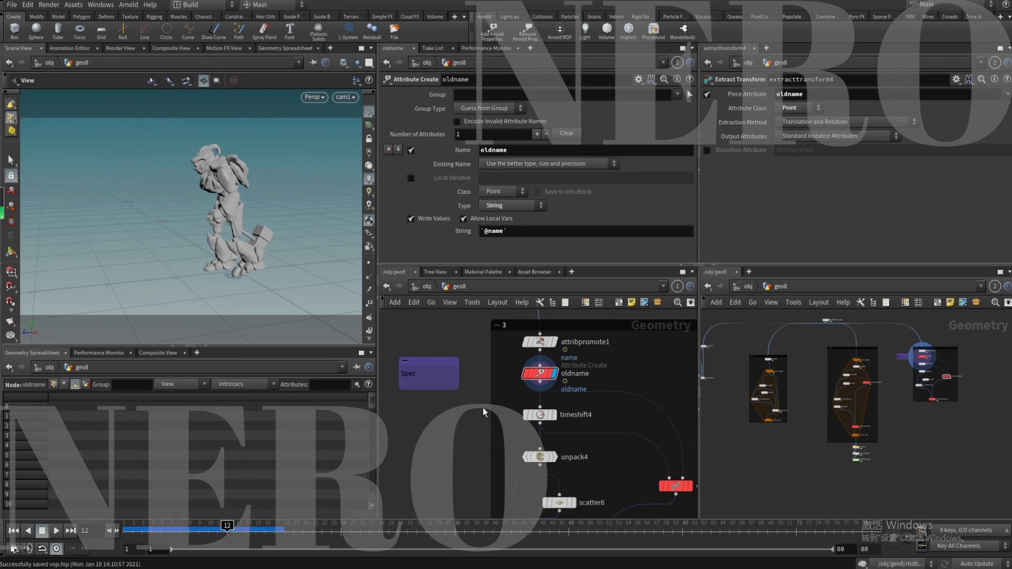
Display timeshift4 and voronoifracture5 in turn and scrub the timeline to check the rest-frame fracture
{"action": "middle_click_drag", "start_coordinate": [482, 407], "coordinate": [476, 394]}
{"action": "left_click", "coordinate": [521, 413]}
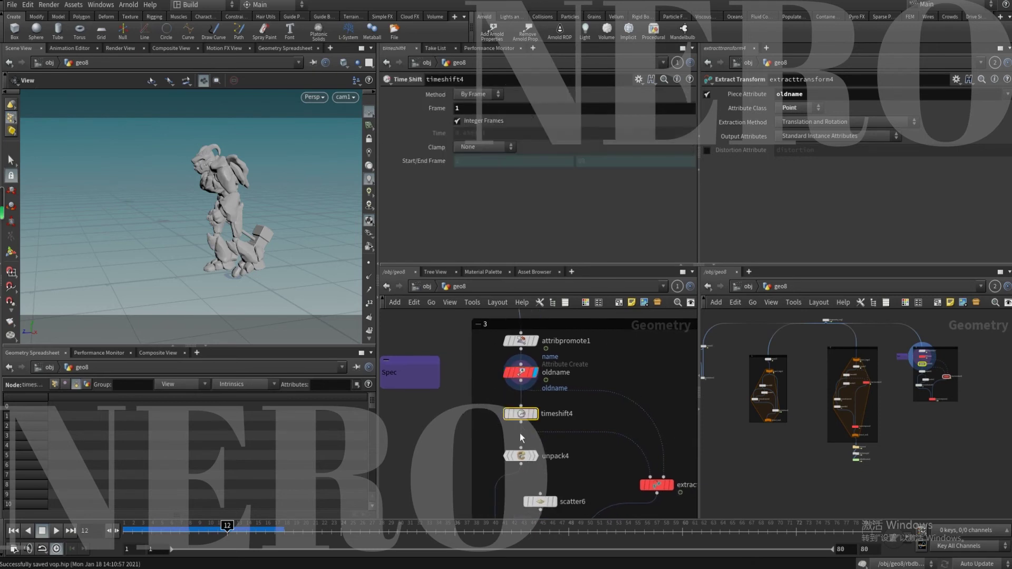
{"action": "scroll", "coordinate": [500, 428], "scroll_direction": "down", "scroll_amount": 3}
{"action": "middle_click_drag", "start_coordinate": [500, 427], "coordinate": [473, 384]}
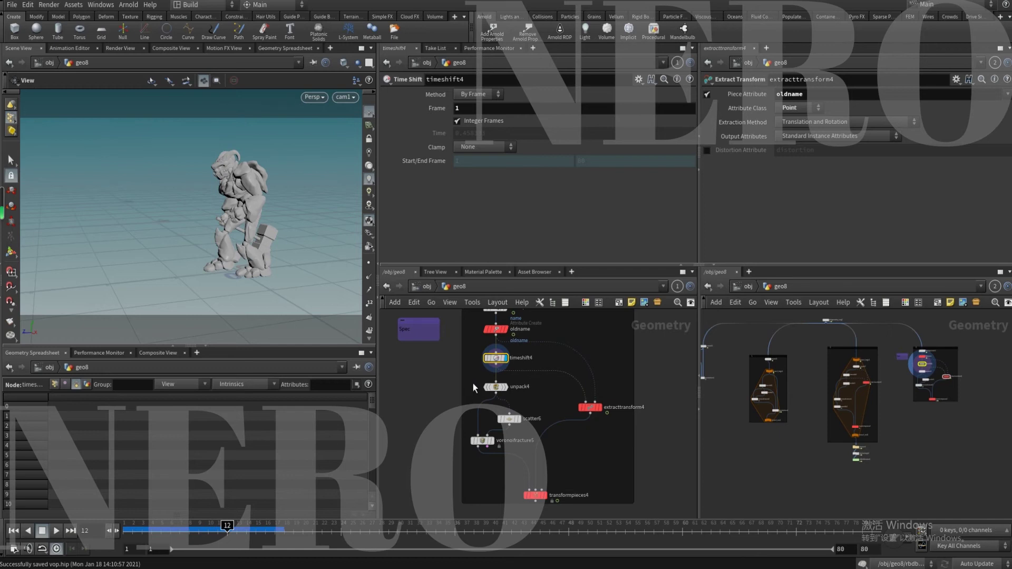
{"action": "scroll", "coordinate": [473, 384], "scroll_direction": "up", "scroll_amount": 2}
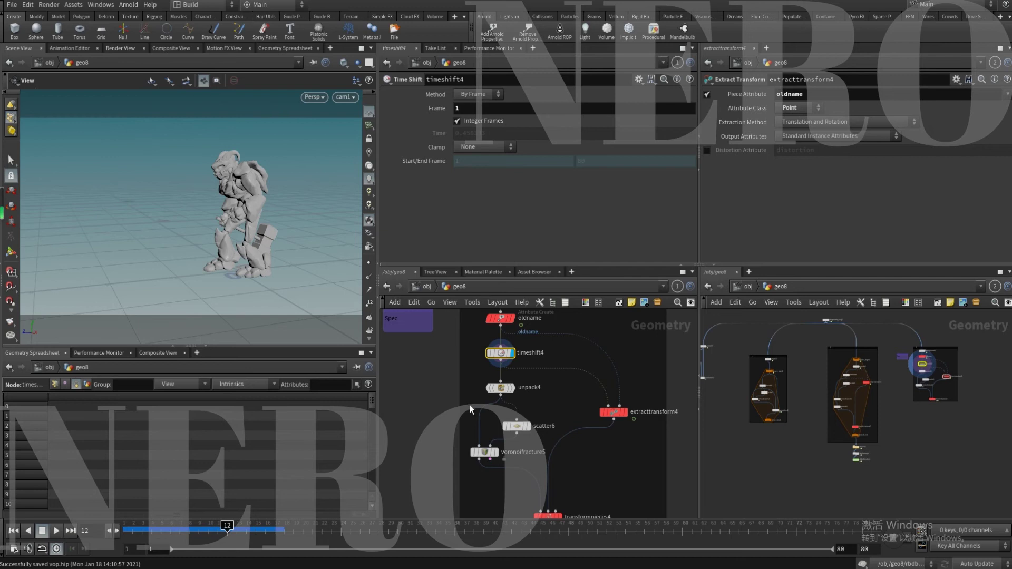
{"action": "left_click", "coordinate": [482, 453]}
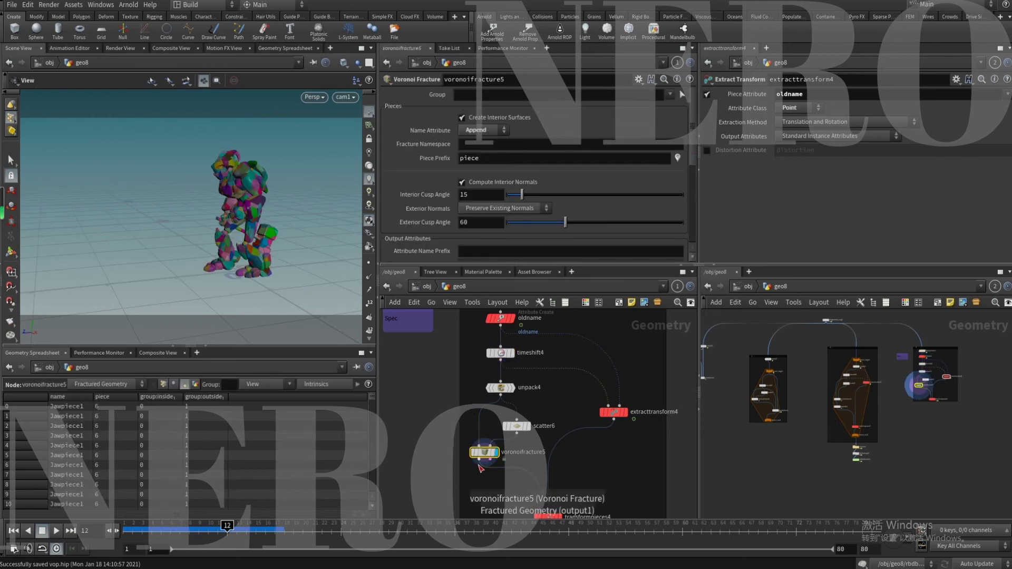
{"action": "left_click_drag", "start_coordinate": [145, 529], "coordinate": [260, 531]}
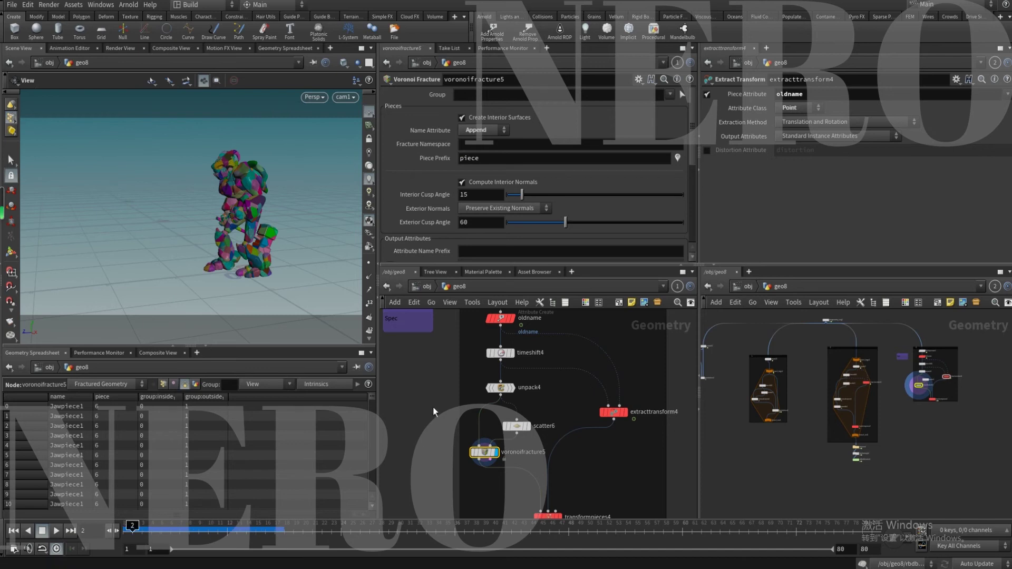
Review the Transfer Attributes setting of unpack4 and examine the point attributes of voronoifracture5 in the spreadsheet
{"action": "left_click", "coordinate": [501, 388]}
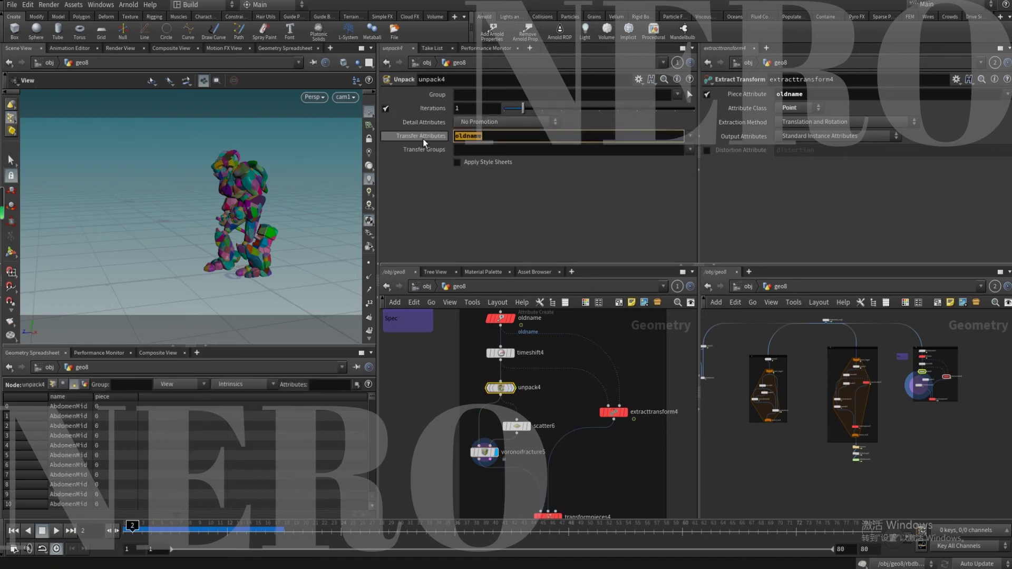
{"action": "key", "text": "Return"}
{"action": "left_click", "coordinate": [427, 392]}
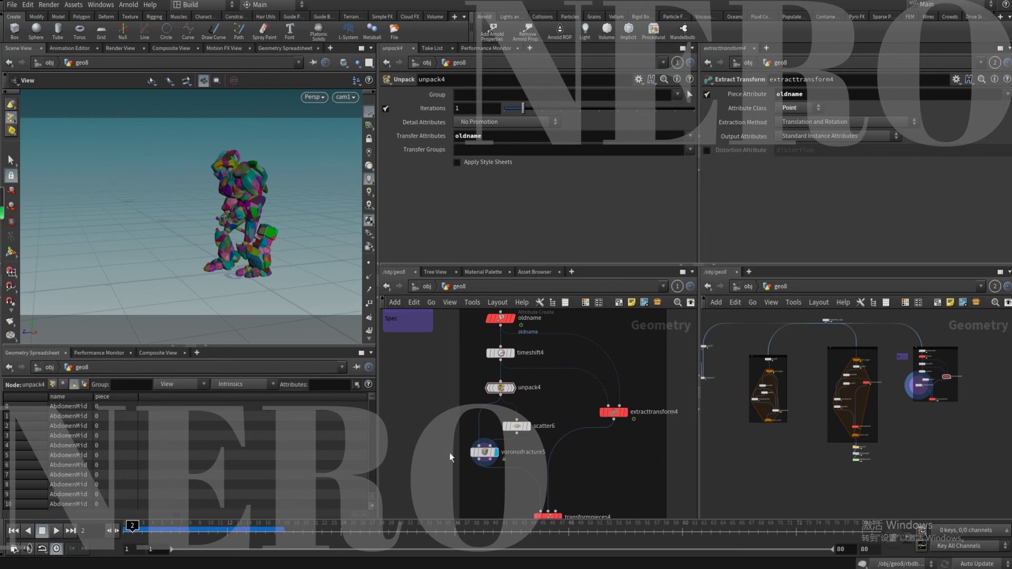
{"action": "left_click", "coordinate": [484, 452]}
{"action": "middle_click_drag", "start_coordinate": [439, 484], "coordinate": [441, 455]}
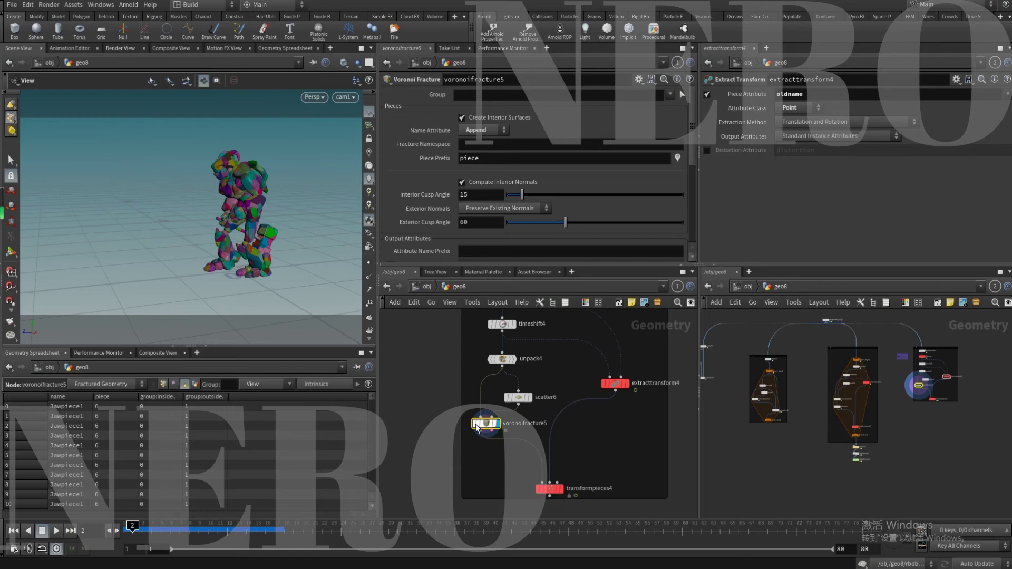
{"action": "left_click", "coordinate": [497, 466]}
{"action": "left_click_drag", "start_coordinate": [457, 418], "coordinate": [501, 441]}
{"action": "left_click", "coordinate": [163, 384]}
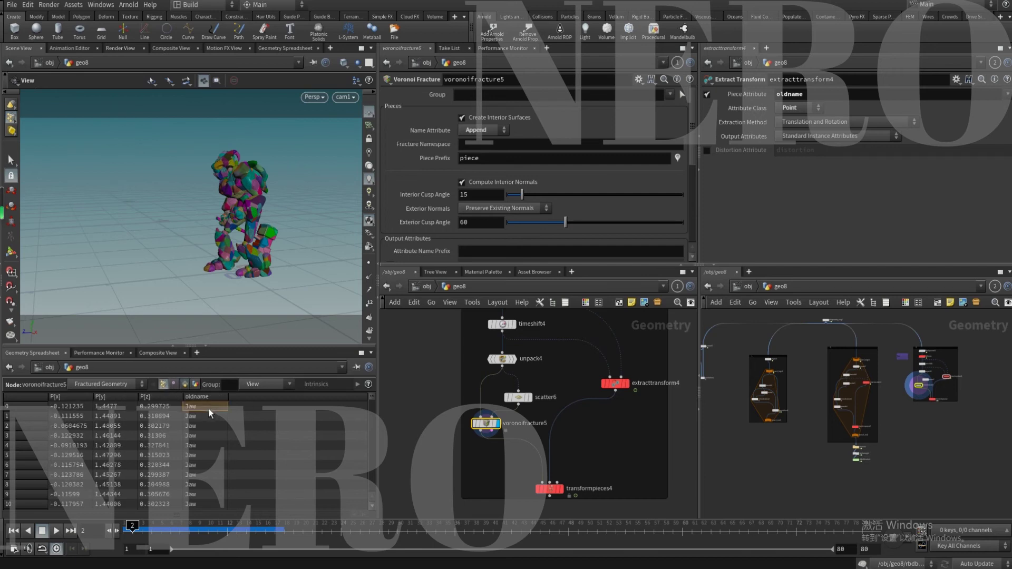
Insert a Blast node between oldname and timeshift4 and display it
{"action": "left_click", "coordinate": [414, 401]}
{"action": "middle_click_drag", "start_coordinate": [427, 423], "coordinate": [440, 497]}
{"action": "middle_click_drag", "start_coordinate": [464, 414], "coordinate": [484, 420]}
{"action": "key", "text": "Tab"}
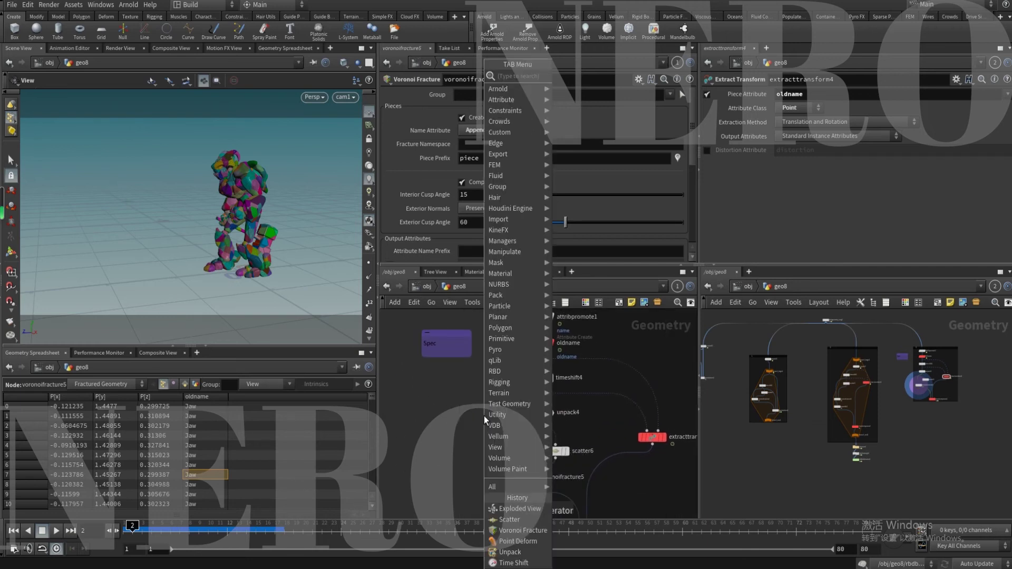
{"action": "type", "text": "null"}
{"action": "key", "text": "Return"}
{"action": "left_click", "coordinate": [478, 387]}
{"action": "middle_click_drag", "start_coordinate": [470, 418], "coordinate": [470, 433]}
{"action": "left_click_drag", "start_coordinate": [476, 403], "coordinate": [570, 400]}
{"action": "key", "text": "r"}
Assign the Crag's head, primitive 3, as the Blast group and enable Delete Non Selected to isolate it
{"action": "left_click", "coordinate": [689, 95]}
{"action": "scroll", "coordinate": [247, 145], "scroll_direction": "up", "scroll_amount": 3}
{"action": "middle_click_drag", "start_coordinate": [246, 144], "coordinate": [230, 194], "text": "alt"}
{"action": "left_click_drag", "start_coordinate": [229, 193], "coordinate": [240, 193]}
{"action": "key", "text": "Return"}
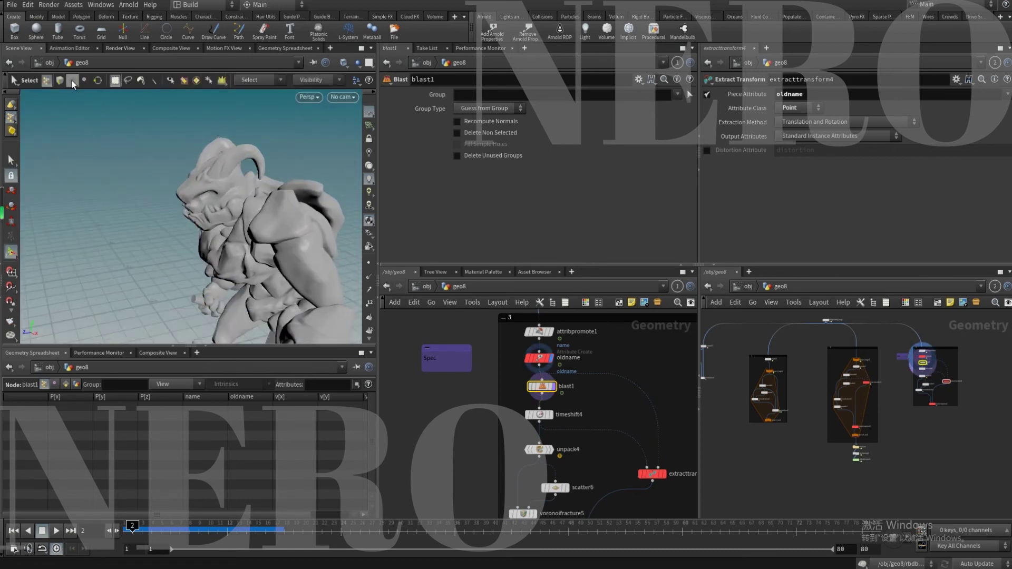
{"action": "left_click", "coordinate": [195, 80]}
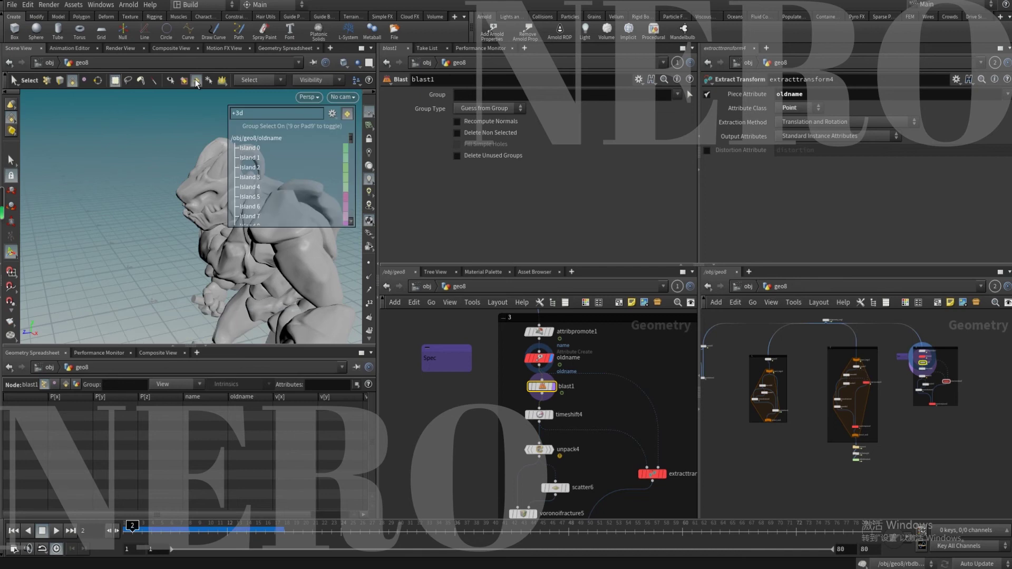
{"action": "left_click", "coordinate": [265, 79]}
{"action": "left_click", "coordinate": [261, 107]}
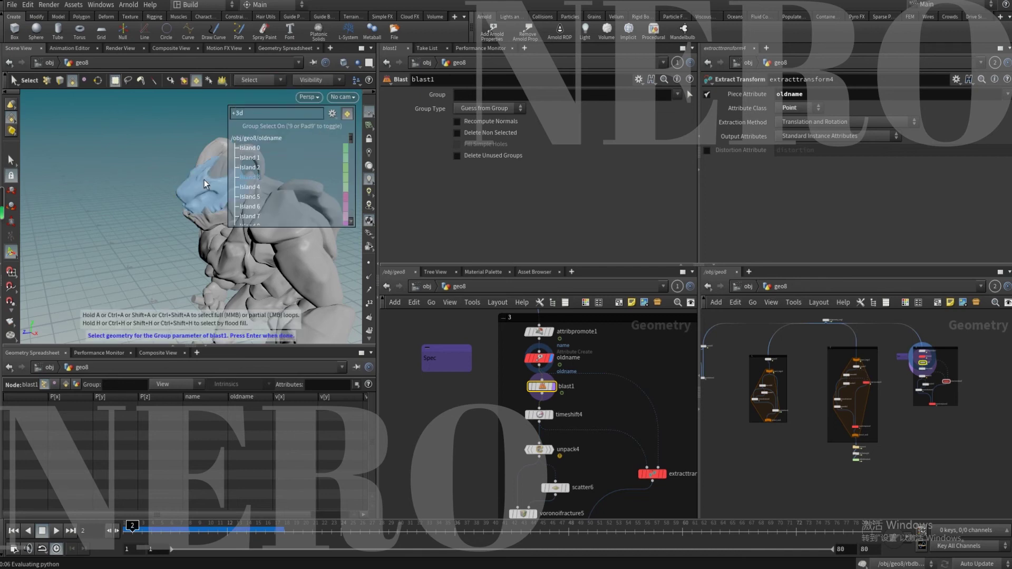
{"action": "left_click", "coordinate": [204, 179]}
{"action": "left_click", "coordinate": [204, 179]}
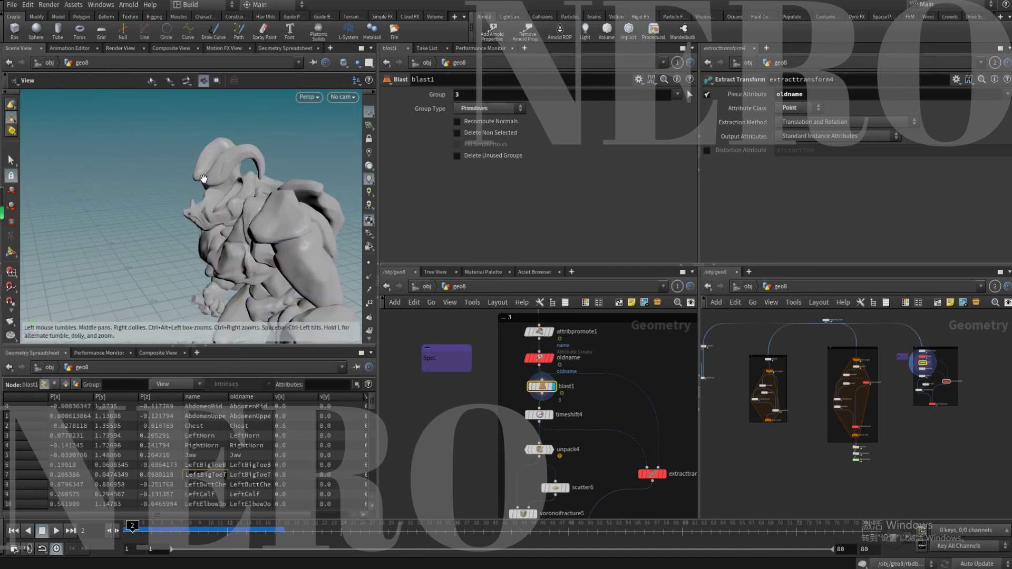
{"action": "key", "text": "Return"}
{"action": "left_click", "coordinate": [488, 134]}
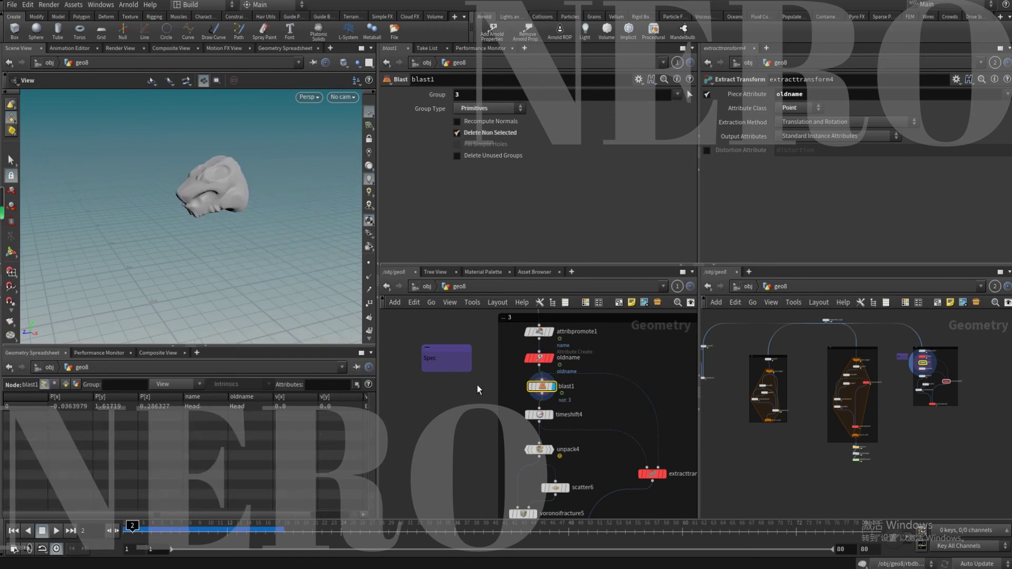
Display timeshift4 and voronoifracture5 in turn to check the isolated head at rest and fractured
{"action": "mouse_move", "coordinate": [208, 191]}
{"action": "left_mouse_down"}
{"action": "mouse_move", "coordinate": [221, 164]}
{"action": "mouse_move", "coordinate": [210, 175]}
{"action": "left_mouse_up"}
{"action": "middle_click_drag", "start_coordinate": [480, 430], "coordinate": [468, 384]}
{"action": "left_click", "coordinate": [533, 392]}
{"action": "left_click", "coordinate": [537, 391]}
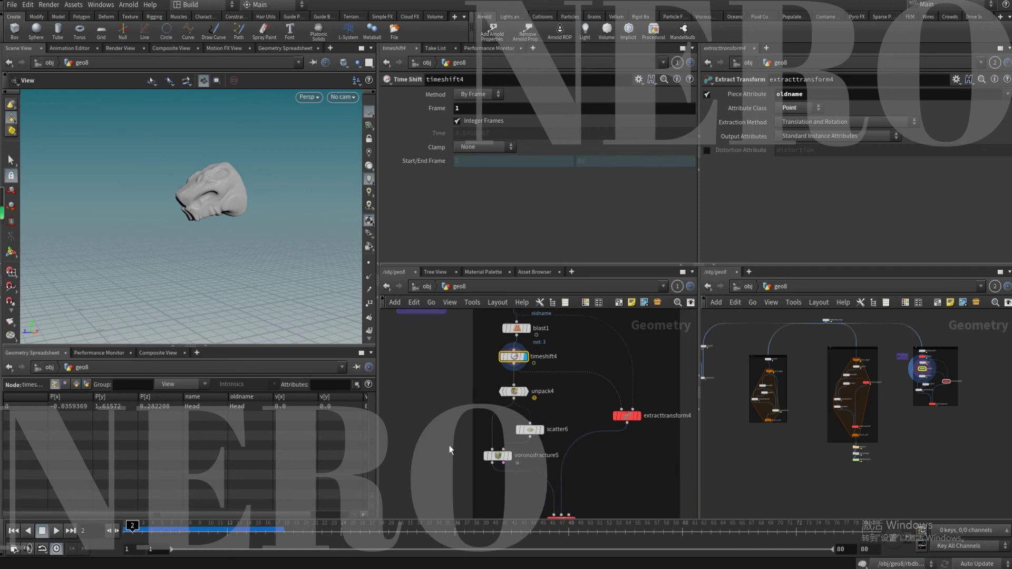
{"action": "left_click", "coordinate": [508, 455]}
{"action": "left_click", "coordinate": [498, 455]}
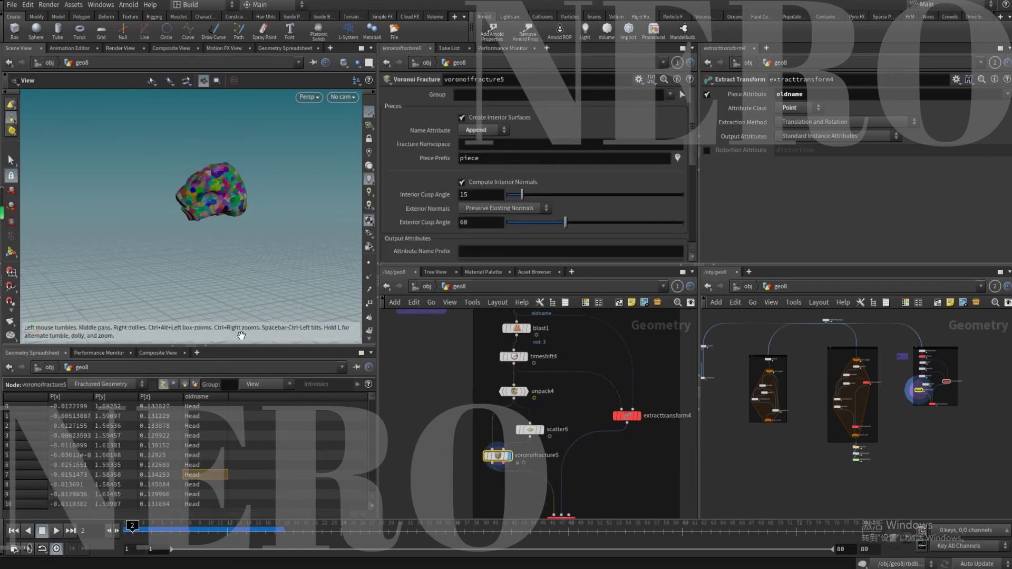
Examine the primitive name values and the point oldname values of voronoifracture5 in the spreadsheet
{"action": "left_click", "coordinate": [186, 384]}
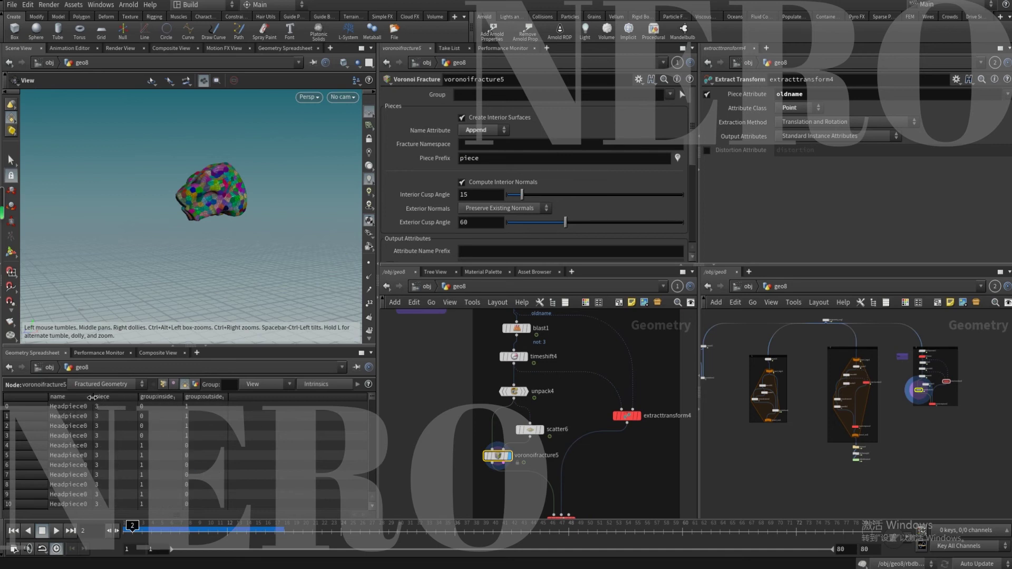
{"action": "left_click_drag", "start_coordinate": [95, 397], "coordinate": [114, 397]}
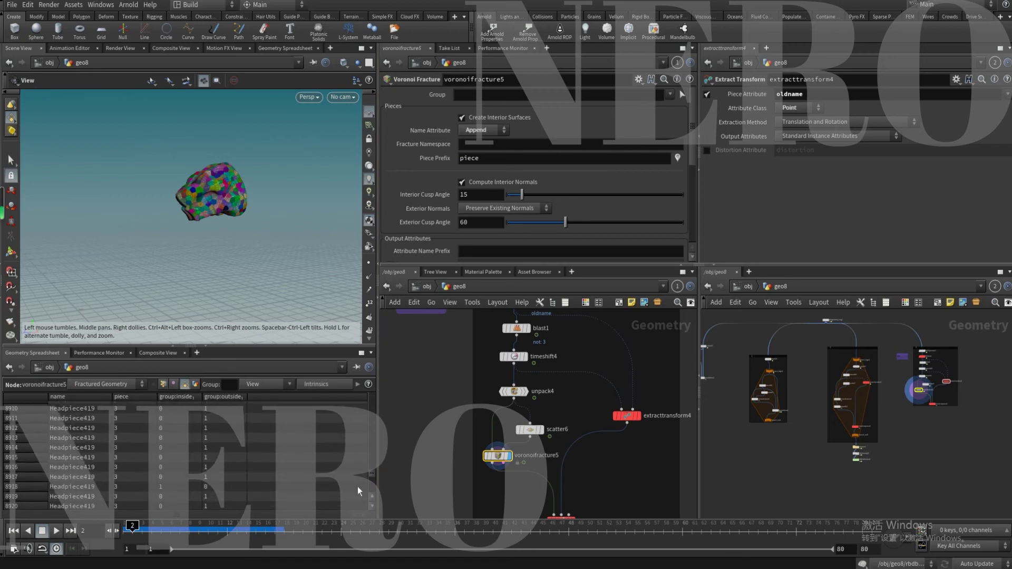
{"action": "left_click", "coordinate": [163, 384]}
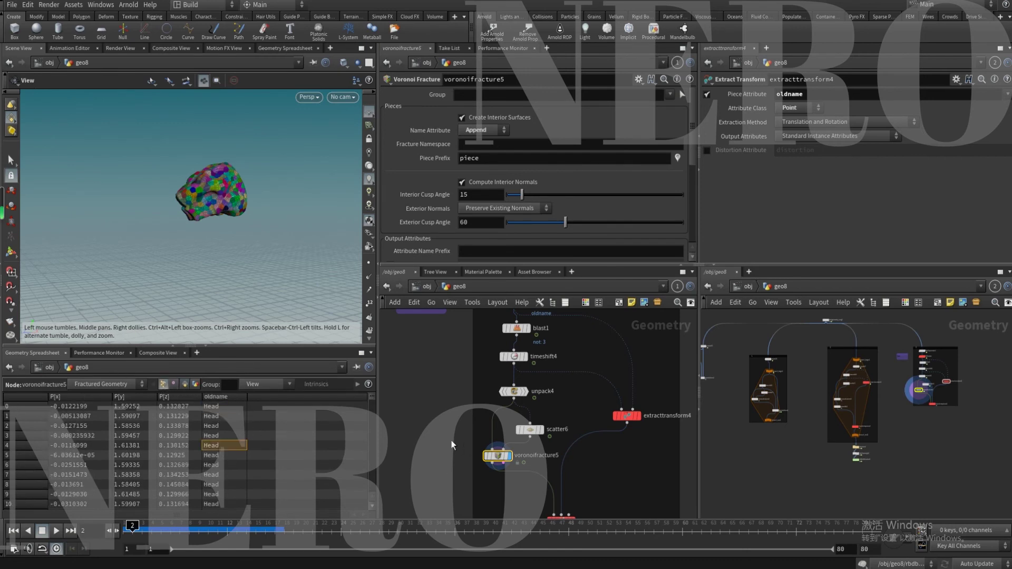
{"action": "left_click", "coordinate": [233, 406]}
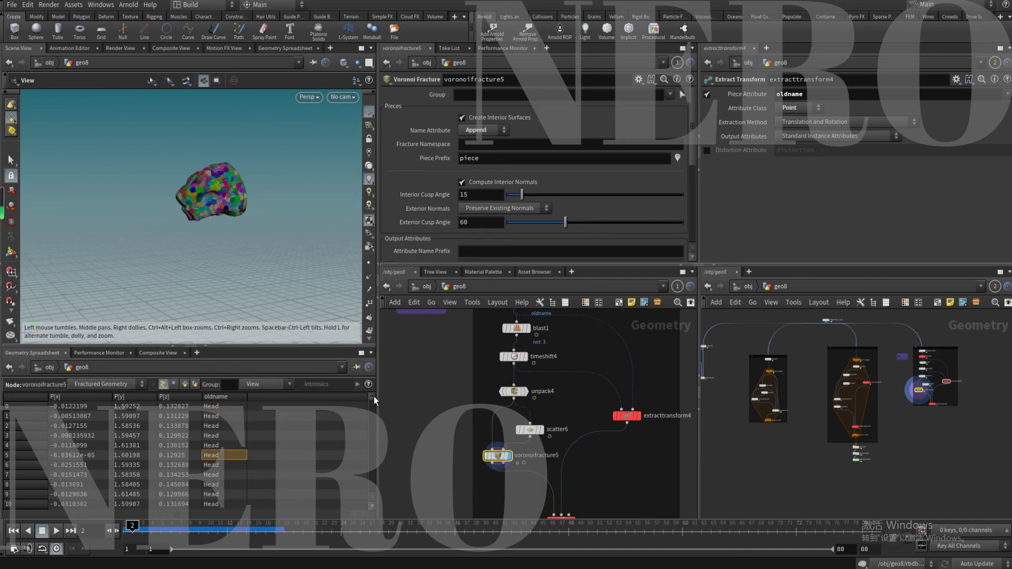
{"action": "mouse_move", "coordinate": [372, 399]}
{"action": "left_mouse_down"}
{"action": "mouse_move", "coordinate": [365, 454]}
{"action": "mouse_move", "coordinate": [370, 398]}
{"action": "left_mouse_up"}
{"action": "left_click", "coordinate": [428, 429]}
Select extracttransform4 and examine its point's oldname and orient attributes in the spreadsheet
{"action": "middle_click_drag", "start_coordinate": [468, 483], "coordinate": [451, 450]}
{"action": "middle_click_drag", "start_coordinate": [604, 437], "coordinate": [574, 434]}
{"action": "left_click", "coordinate": [589, 396]}
{"action": "middle_click_drag", "start_coordinate": [610, 316], "coordinate": [594, 393]}
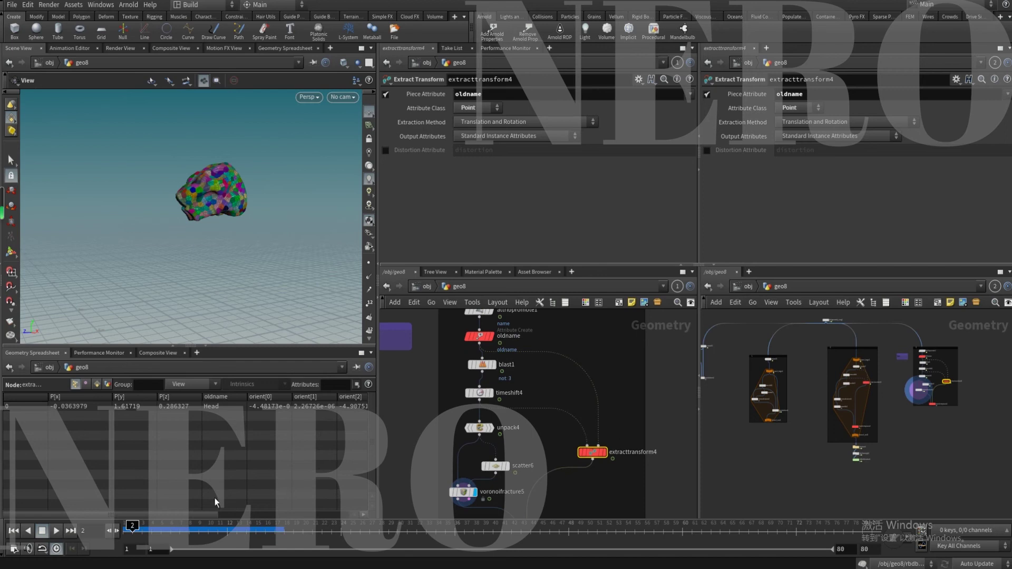
{"action": "left_click_drag", "start_coordinate": [204, 516], "coordinate": [152, 513]}
{"action": "key", "text": "Return"}
{"action": "left_click_drag", "start_coordinate": [570, 398], "coordinate": [532, 446]}
{"action": "left_click", "coordinate": [217, 406]}
{"action": "left_click", "coordinate": [423, 455]}
Check oldname on voronoifracture5, then display transformpieces4 and review its oldname matching attribute
{"action": "middle_click_drag", "start_coordinate": [427, 481], "coordinate": [458, 430]}
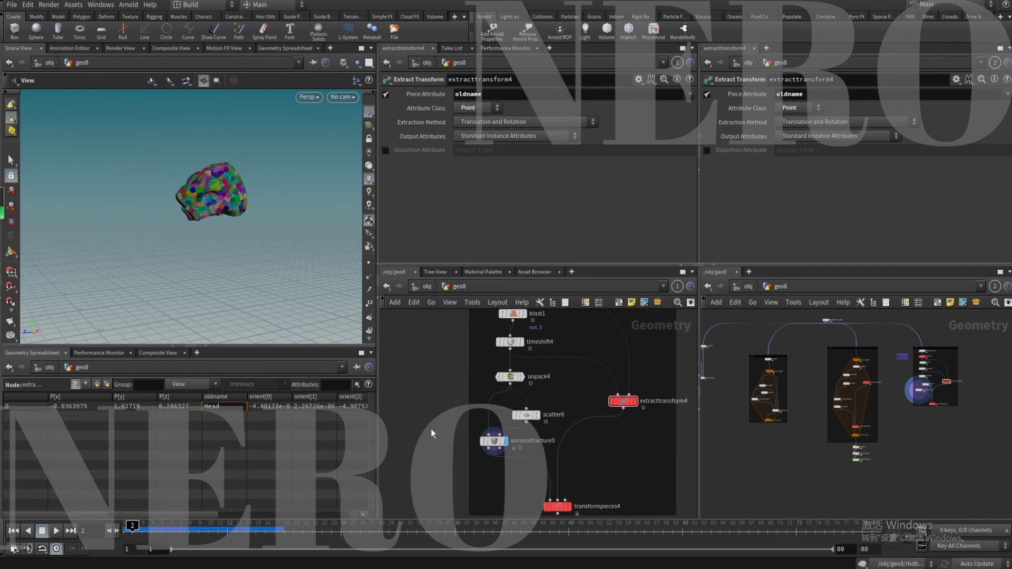
{"action": "left_click", "coordinate": [494, 441]}
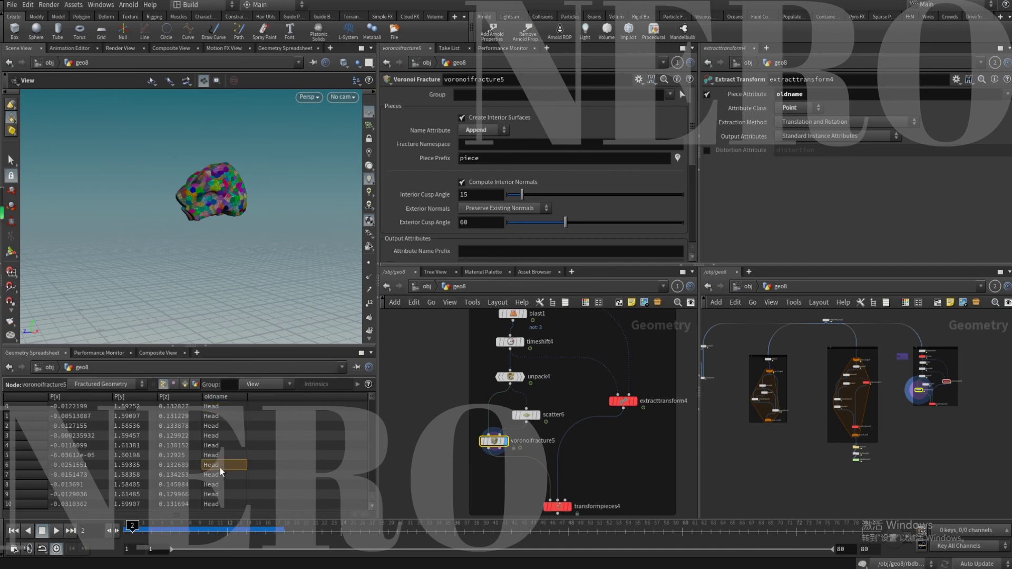
{"action": "middle_click_drag", "start_coordinate": [514, 482], "coordinate": [507, 470]}
{"action": "left_click", "coordinate": [552, 494]}
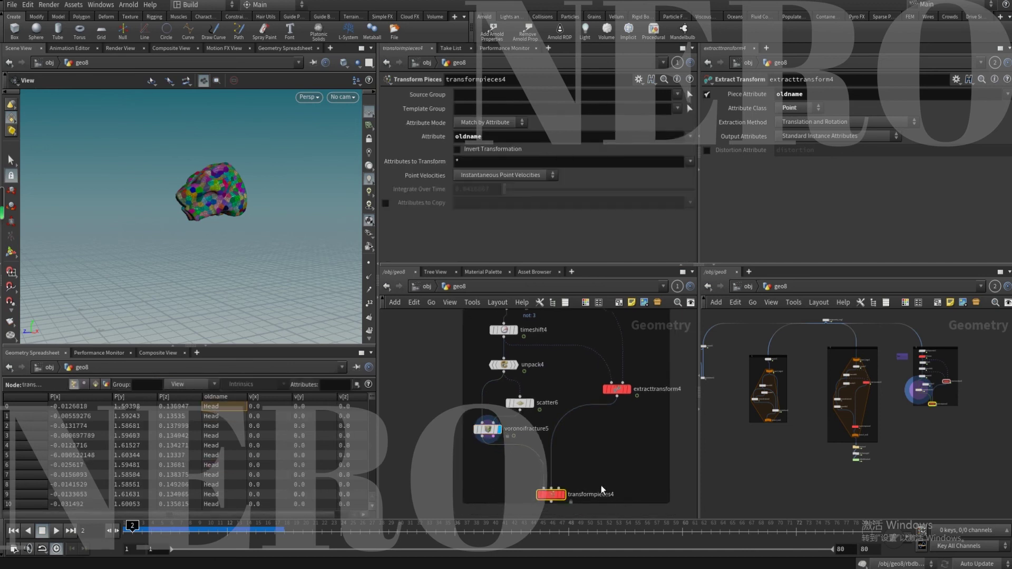
{"action": "left_click", "coordinate": [563, 494]}
{"action": "middle_click_drag", "start_coordinate": [601, 479], "coordinate": [588, 446]}
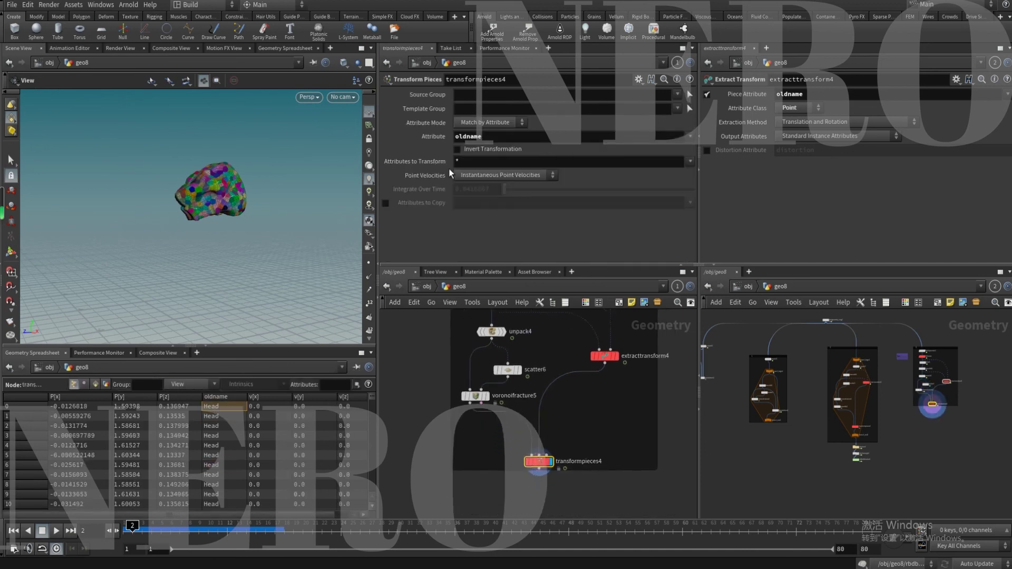
{"action": "left_click_drag", "start_coordinate": [505, 136], "coordinate": [348, 120]}
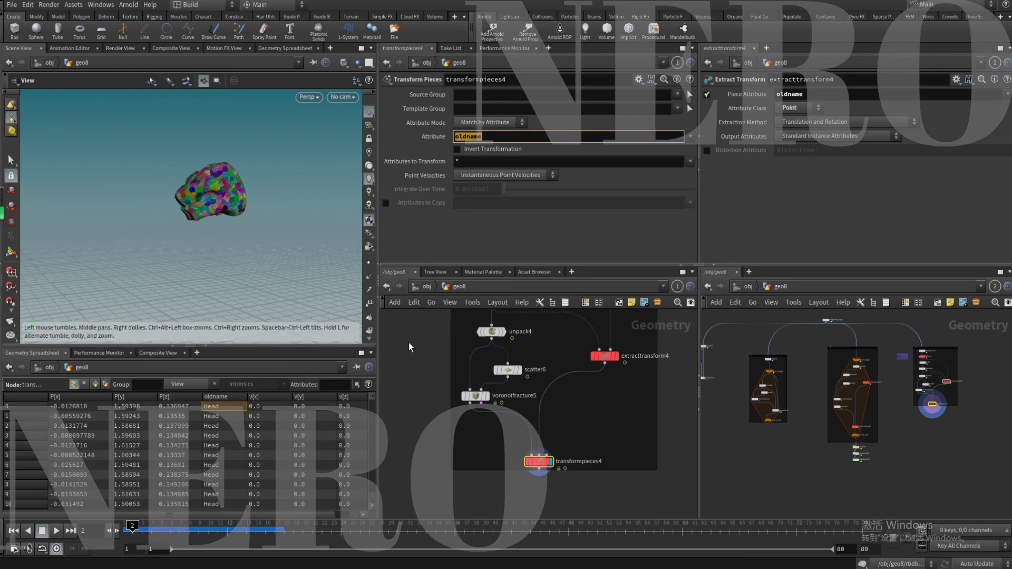
{"action": "left_click", "coordinate": [419, 391]}
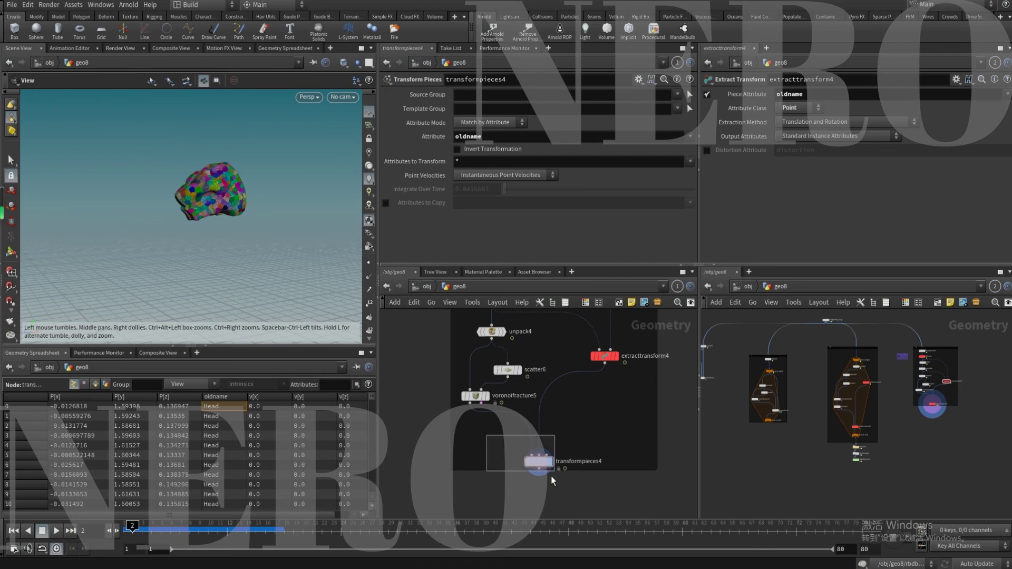
Scrub transformpieces4 to frame 9, then display voronoifracture5 to compare the moving head with its rest-frame fracture
{"action": "left_click", "coordinate": [536, 463]}
{"action": "left_click", "coordinate": [151, 525]}
{"action": "left_click_drag", "start_coordinate": [151, 526], "coordinate": [198, 526]}
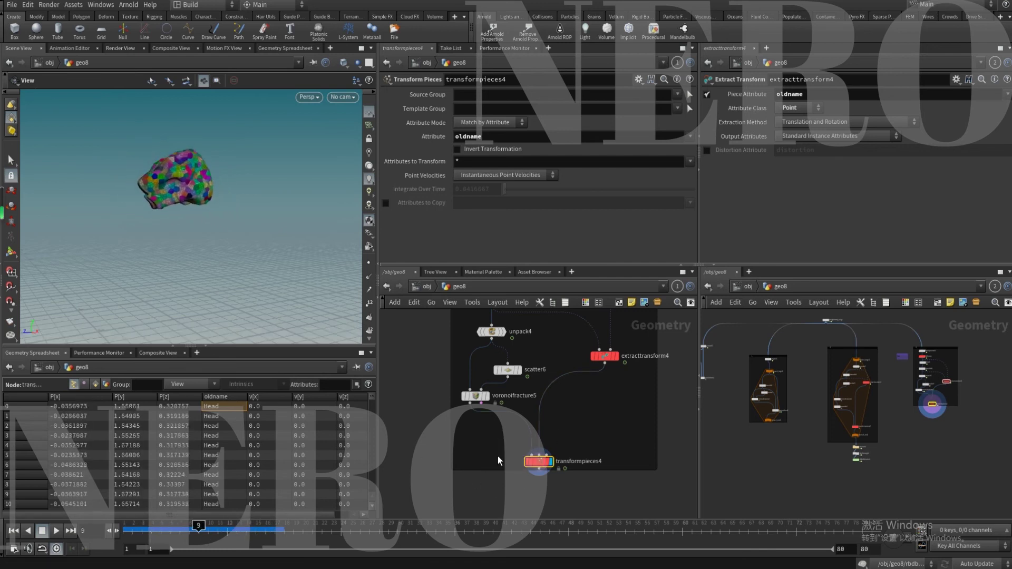
{"action": "left_click", "coordinate": [474, 396]}
{"action": "key", "text": "r"}
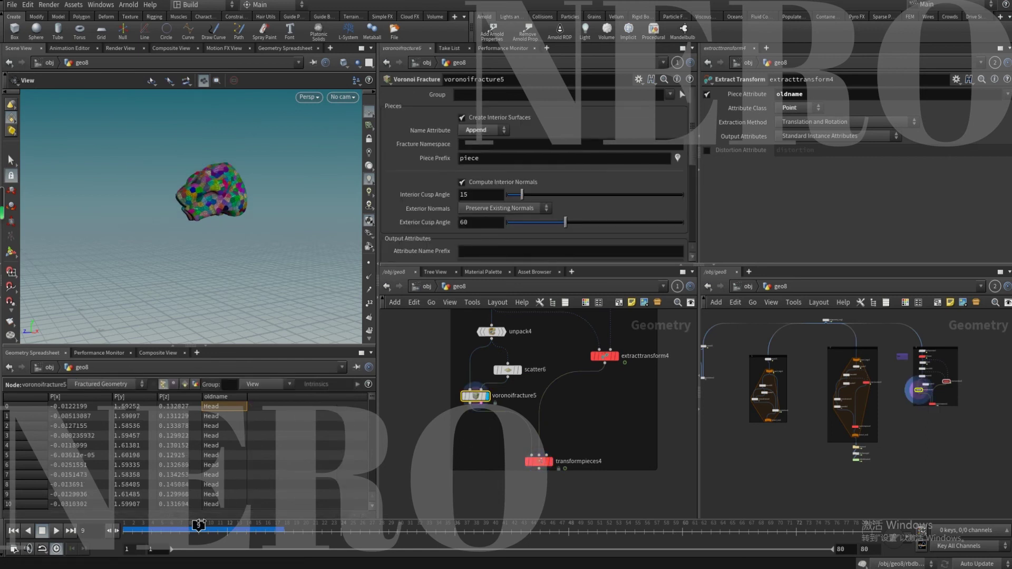
{"action": "left_click", "coordinate": [227, 444]}
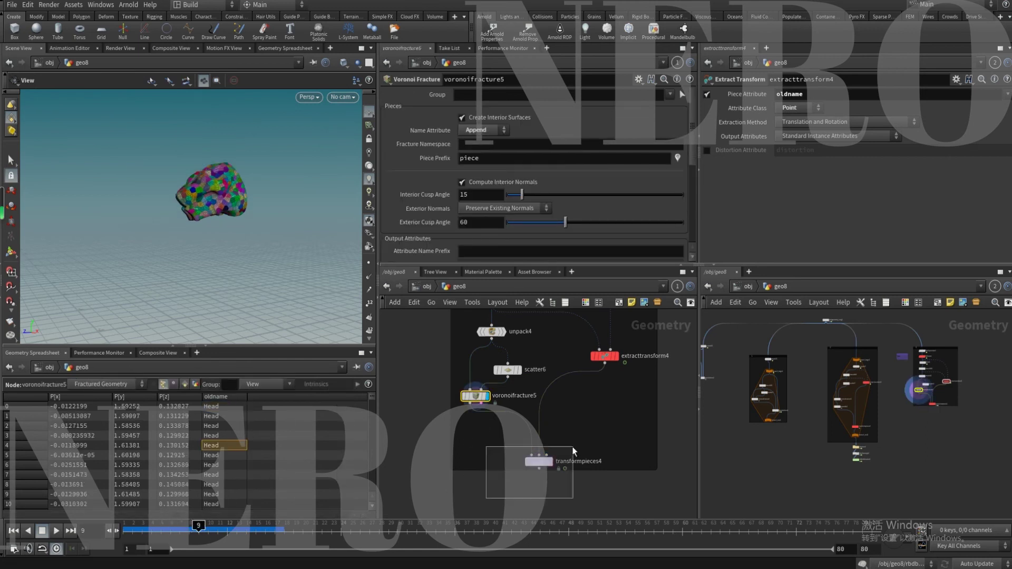
Redisplay transformpieces4, look through cam1 and scrub the timeline to watch the head's motion
{"action": "left_click_drag", "start_coordinate": [492, 500], "coordinate": [571, 454]}
{"action": "key", "text": "r"}
{"action": "left_click_drag", "start_coordinate": [171, 527], "coordinate": [246, 526]}
{"action": "left_click", "coordinate": [353, 99]}
{"action": "left_click", "coordinate": [344, 152]}
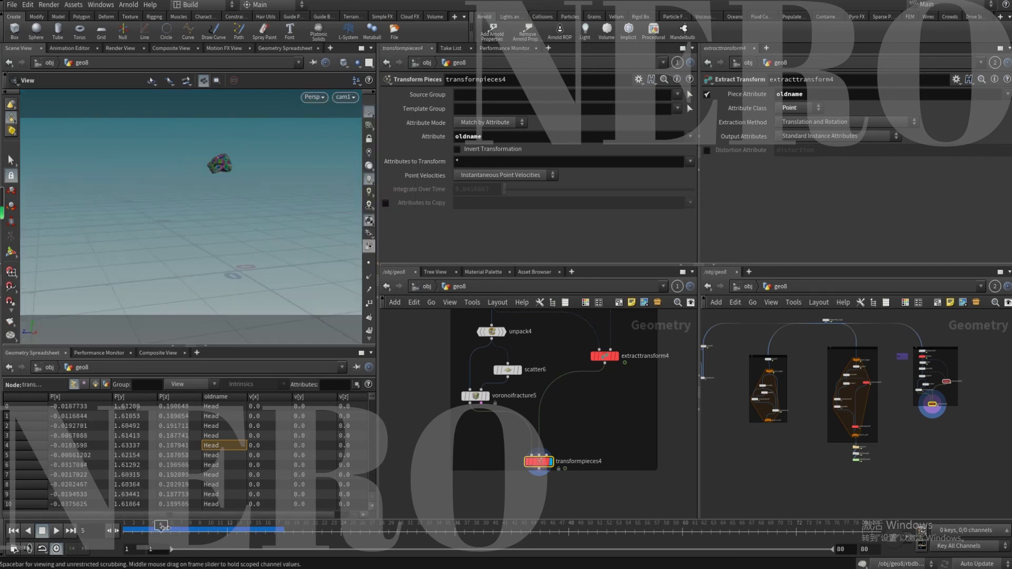
{"action": "left_click_drag", "start_coordinate": [652, 513], "coordinate": [399, 508]}
Show the source testgeometry_crag1 as a template ghost in the viewport
{"action": "scroll", "coordinate": [429, 389], "scroll_direction": "down", "scroll_amount": 1}
{"action": "middle_click_drag", "start_coordinate": [431, 381], "coordinate": [460, 479]}
{"action": "middle_click_drag", "start_coordinate": [468, 422], "coordinate": [548, 545]}
{"action": "middle_click_drag", "start_coordinate": [387, 393], "coordinate": [577, 422]}
{"action": "left_click", "coordinate": [414, 377]}
{"action": "key", "text": "shift+e"}
Scrub the timeline on transformpieces4 to compare the transformed head with the templated Crag
{"action": "middle_click_drag", "start_coordinate": [502, 404], "coordinate": [421, 340]}
{"action": "middle_click_drag", "start_coordinate": [611, 514], "coordinate": [475, 397]}
{"action": "middle_click_drag", "start_coordinate": [558, 512], "coordinate": [478, 411]}
{"action": "left_click", "coordinate": [525, 419]}
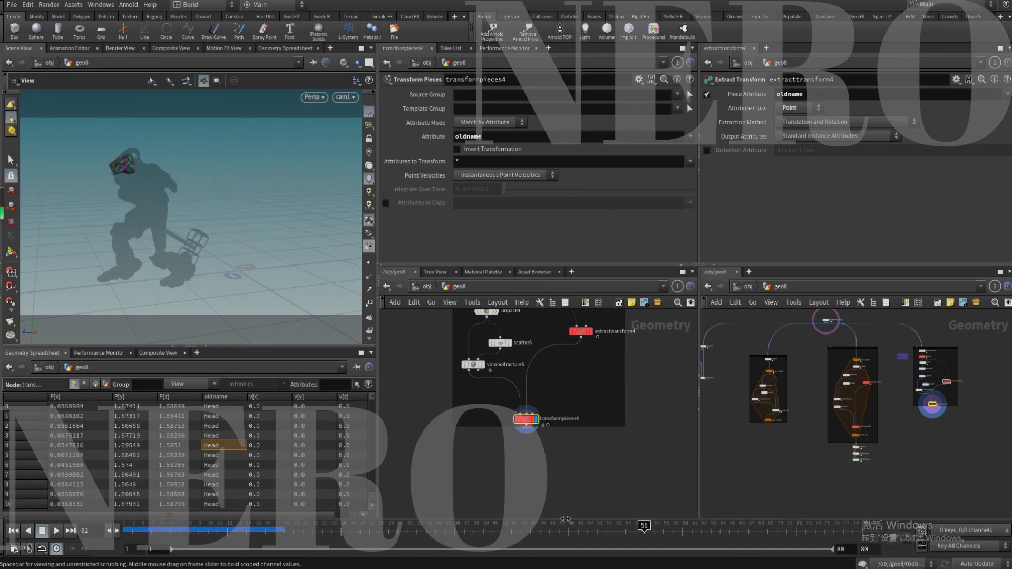
{"action": "left_click_drag", "start_coordinate": [549, 520], "coordinate": [360, 522]}
Bypass blast1 so that the whole Crag goes through the fracture
{"action": "mouse_move", "coordinate": [480, 401]}
{"action": "middle_mouse_down"}
{"action": "mouse_move", "coordinate": [496, 456]}
{"action": "mouse_move", "coordinate": [476, 444]}
{"action": "middle_mouse_up"}
{"action": "scroll", "coordinate": [486, 429], "scroll_direction": "up", "scroll_amount": 2}
{"action": "left_click", "coordinate": [515, 344]}
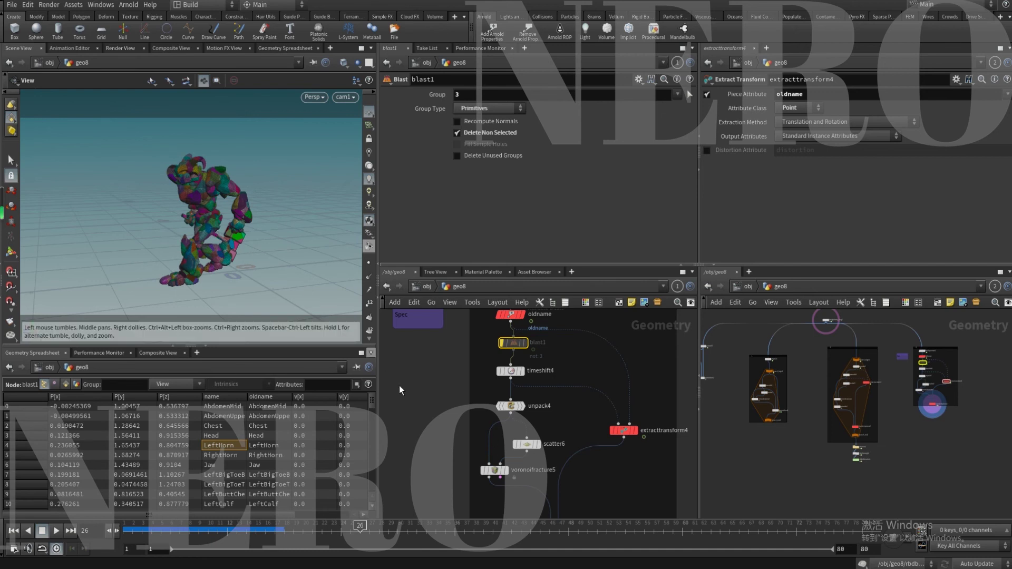
{"action": "left_click", "coordinate": [430, 449]}
Scrub transformpieces4 to frame 24 and examine the full fractured Crag's animation from another angle
{"action": "middle_click_drag", "start_coordinate": [440, 486], "coordinate": [392, 370]}
{"action": "left_click", "coordinate": [510, 420]}
{"action": "left_click_drag", "start_coordinate": [164, 533], "coordinate": [340, 530]}
{"action": "left_click_drag", "start_coordinate": [185, 266], "coordinate": [211, 255], "text": "alt"}
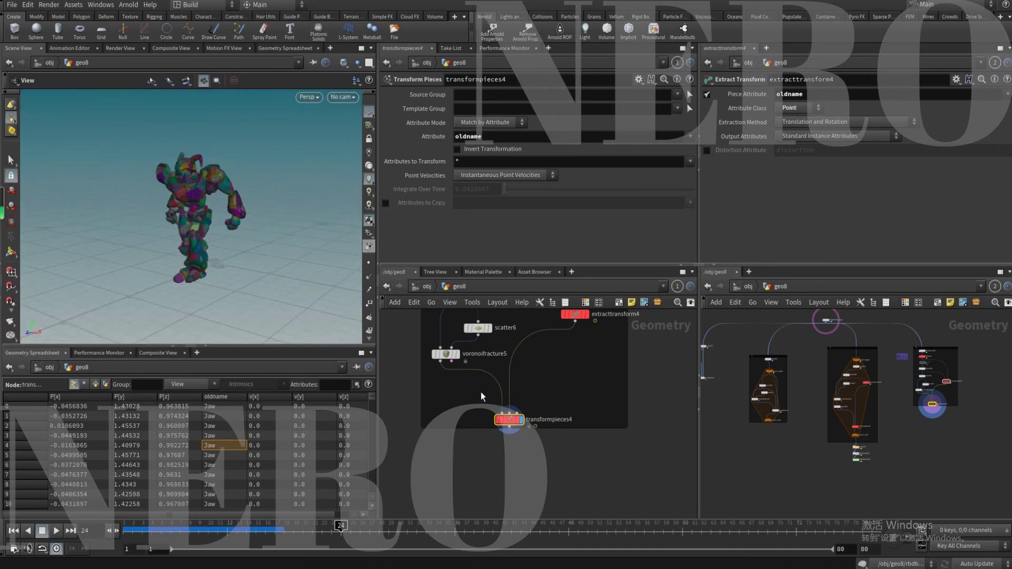
Turn off the template display of testgeometry_crag1 and check transformpieces4 at frame 25
{"action": "middle_click_drag", "start_coordinate": [463, 393], "coordinate": [491, 439]}
{"action": "scroll", "coordinate": [467, 450], "scroll_direction": "down", "scroll_amount": 3}
{"action": "middle_click_drag", "start_coordinate": [390, 380], "coordinate": [541, 481]}
{"action": "middle_click_drag", "start_coordinate": [428, 344], "coordinate": [538, 390]}
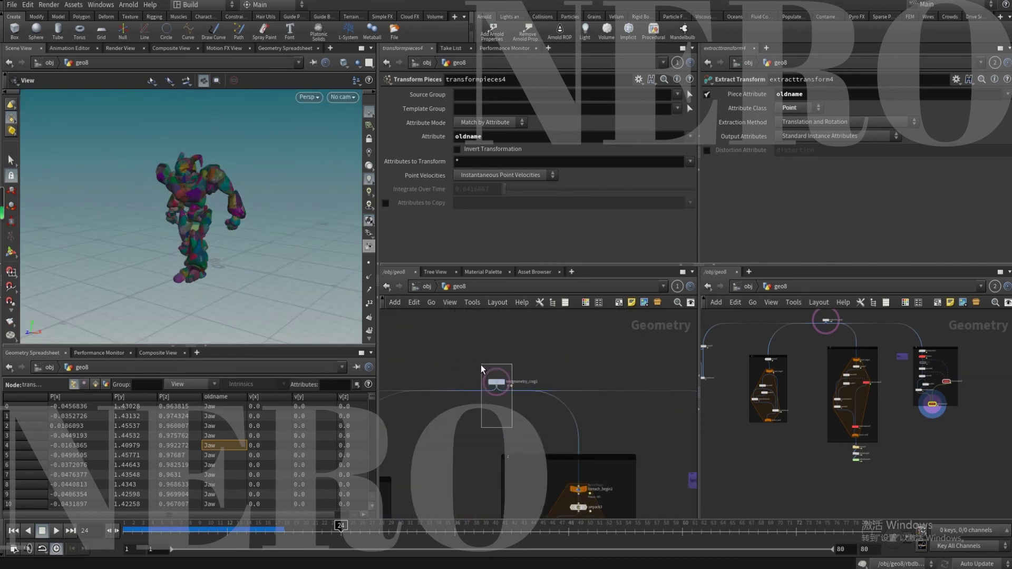
{"action": "left_click_drag", "start_coordinate": [513, 427], "coordinate": [485, 368]}
{"action": "middle_click_drag", "start_coordinate": [609, 418], "coordinate": [464, 310]}
{"action": "middle_click_drag", "start_coordinate": [606, 511], "coordinate": [486, 404]}
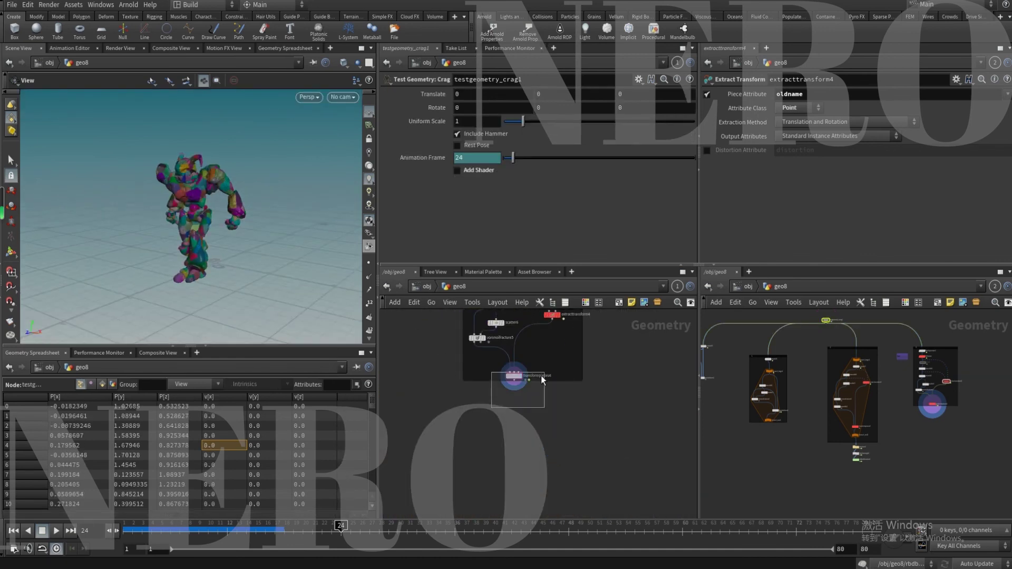
{"action": "left_click", "coordinate": [514, 375]}
{"action": "mouse_move", "coordinate": [341, 526]}
{"action": "left_mouse_down"}
{"action": "mouse_move", "coordinate": [227, 527]}
{"action": "mouse_move", "coordinate": [350, 525]}
{"action": "left_mouse_up"}
{"action": "middle_click_drag", "start_coordinate": [416, 340], "coordinate": [463, 410]}
{"action": "scroll", "coordinate": [463, 410], "scroll_direction": "up", "scroll_amount": 5}
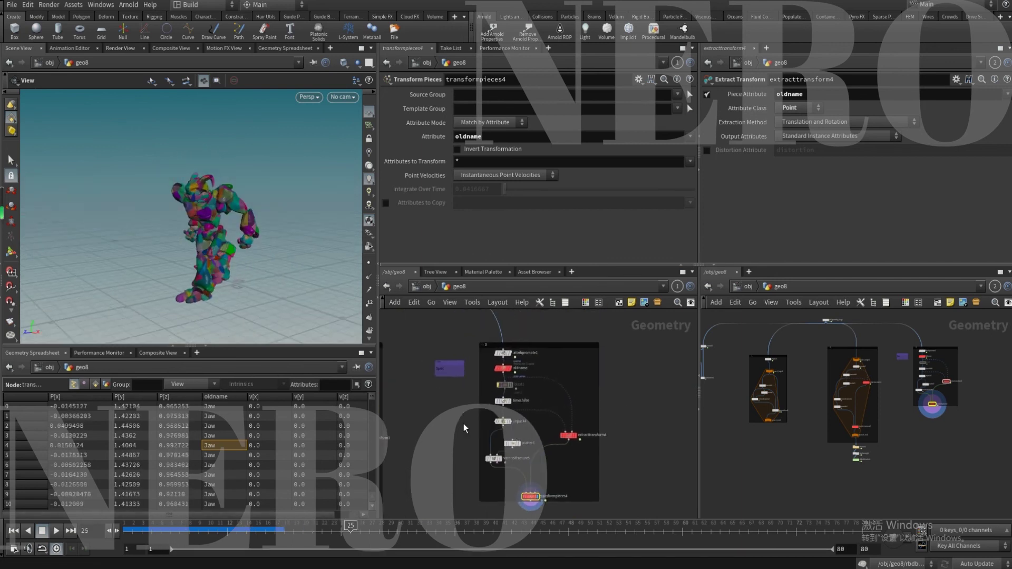
{"action": "left_click", "coordinate": [548, 335]}
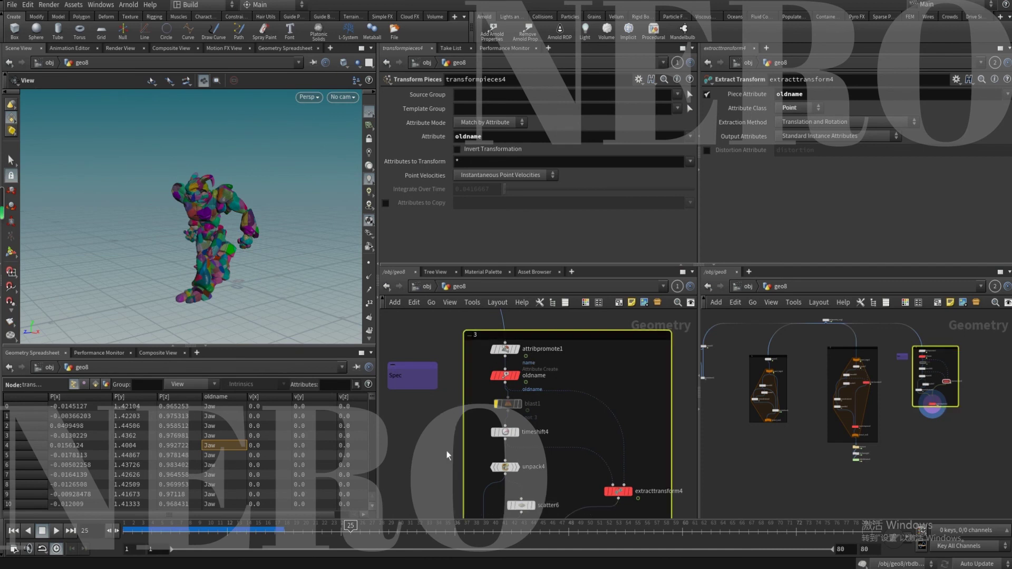
{"action": "scroll", "coordinate": [447, 450], "scroll_direction": "down", "scroll_amount": 1}
{"action": "middle_click_drag", "start_coordinate": [447, 450], "coordinate": [475, 462]}
{"action": "left_click", "coordinate": [440, 394]}
{"action": "scroll", "coordinate": [449, 431], "scroll_direction": "up", "scroll_amount": 2}
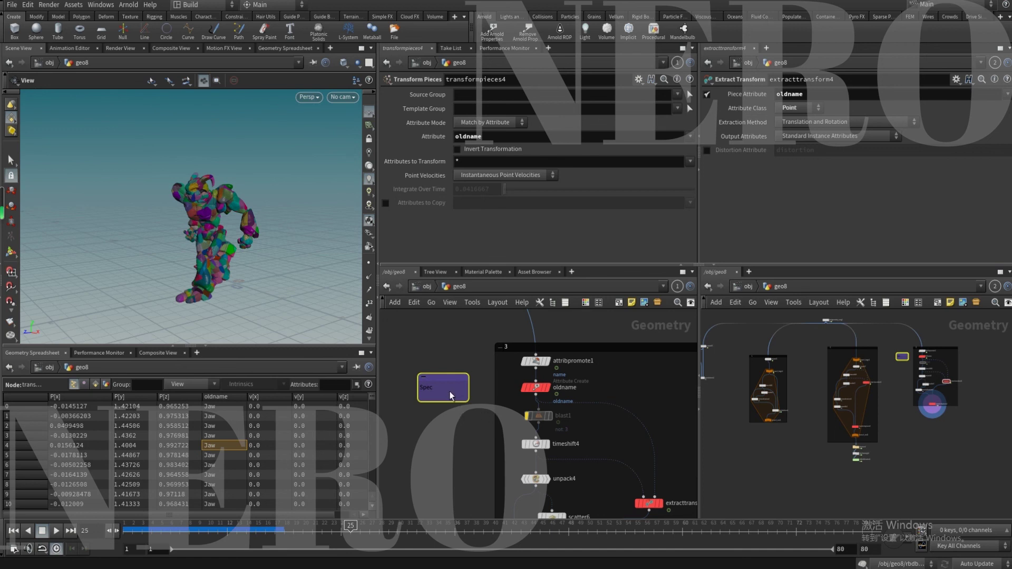
Select transformpieces4 and scrub the timeline to frame 22 to check the fractured animation
{"action": "middle_click_drag", "start_coordinate": [491, 516], "coordinate": [431, 444]}
{"action": "middle_click_drag", "start_coordinate": [475, 489], "coordinate": [470, 463]}
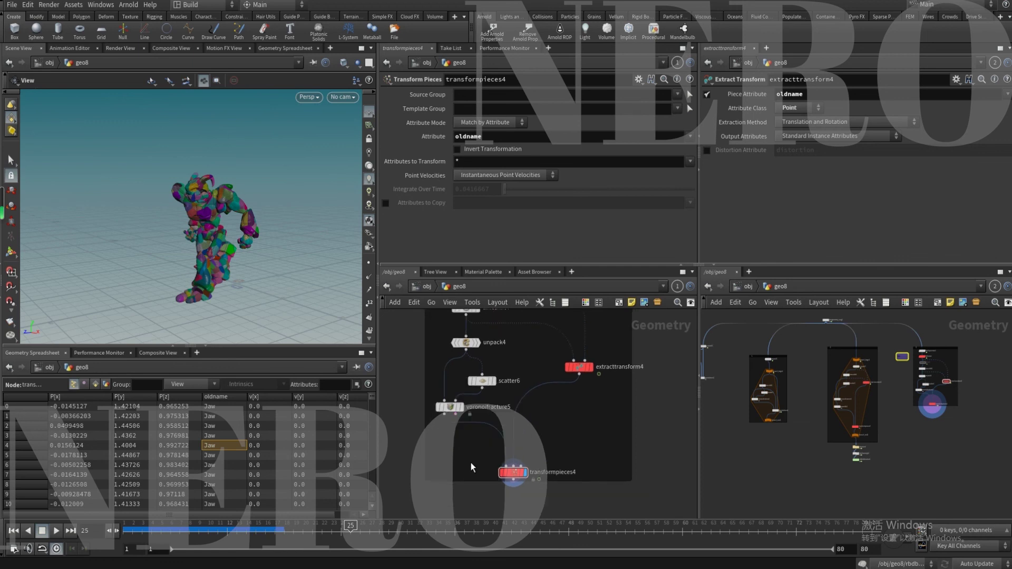
{"action": "left_click", "coordinate": [503, 468]}
{"action": "left_click_drag", "start_coordinate": [198, 530], "coordinate": [318, 528]}
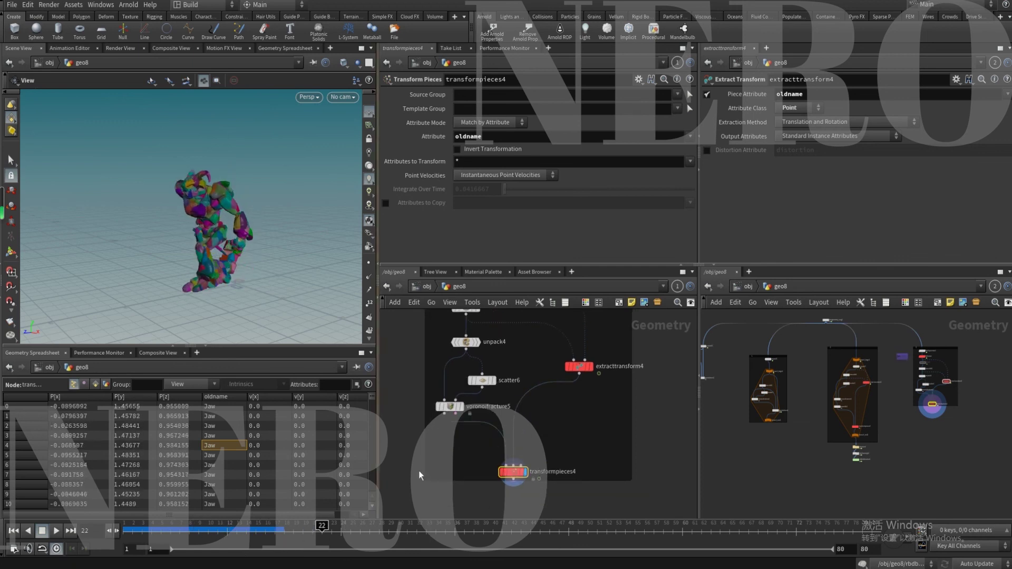
Display pointdeform2 in the separate Point Deform branch of the network
{"action": "scroll", "coordinate": [416, 464], "scroll_direction": "down", "scroll_amount": 5}
{"action": "mouse_move", "coordinate": [438, 448]}
{"action": "middle_mouse_down"}
{"action": "mouse_move", "coordinate": [542, 435]}
{"action": "mouse_move", "coordinate": [580, 460]}
{"action": "middle_mouse_up"}
{"action": "mouse_move", "coordinate": [402, 444]}
{"action": "middle_mouse_down"}
{"action": "mouse_move", "coordinate": [525, 455]}
{"action": "mouse_move", "coordinate": [520, 468]}
{"action": "middle_mouse_up"}
{"action": "scroll", "coordinate": [516, 454], "scroll_direction": "up", "scroll_amount": 2}
{"action": "scroll", "coordinate": [506, 474], "scroll_direction": "up", "scroll_amount": 1}
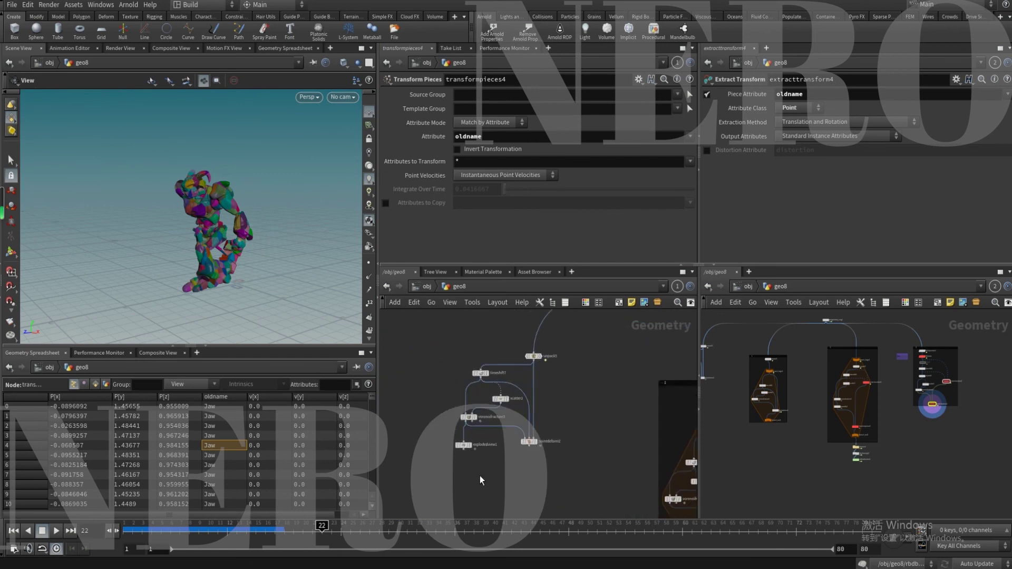
{"action": "scroll", "coordinate": [530, 474], "scroll_direction": "up", "scroll_amount": 2}
{"action": "left_click_drag", "start_coordinate": [518, 483], "coordinate": [481, 452]}
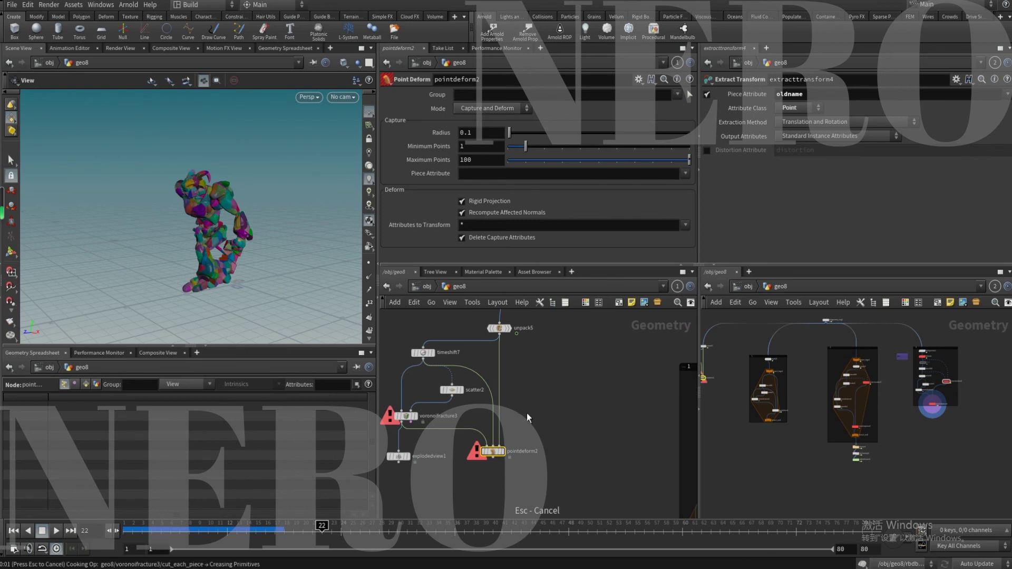
{"action": "middle_click_drag", "start_coordinate": [468, 376], "coordinate": [527, 387]}
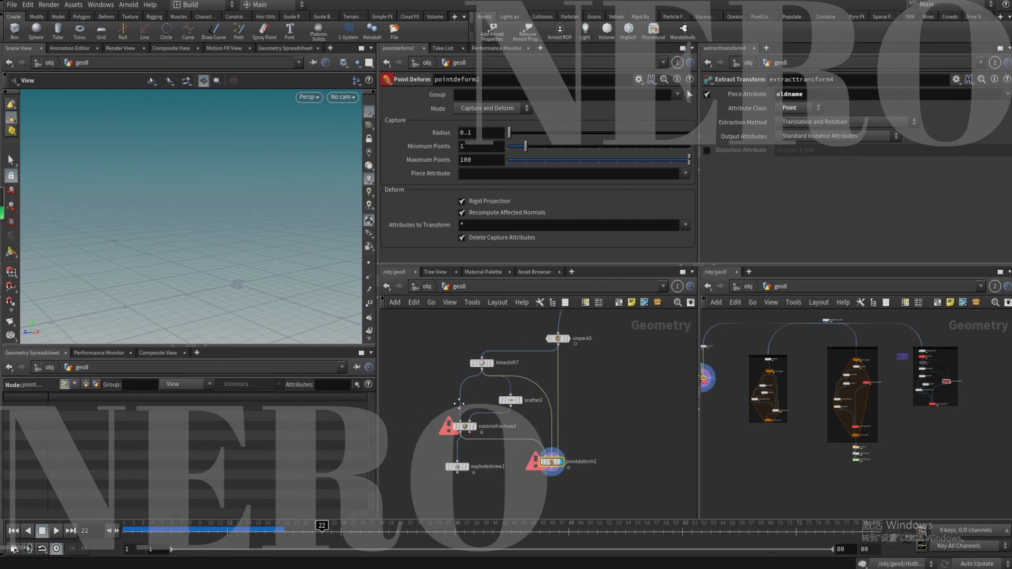
Add a Test Geometry: Crag node beside the timeshift7 branch, turn off Add Shader, and display the model
{"action": "key", "text": "Tab"}
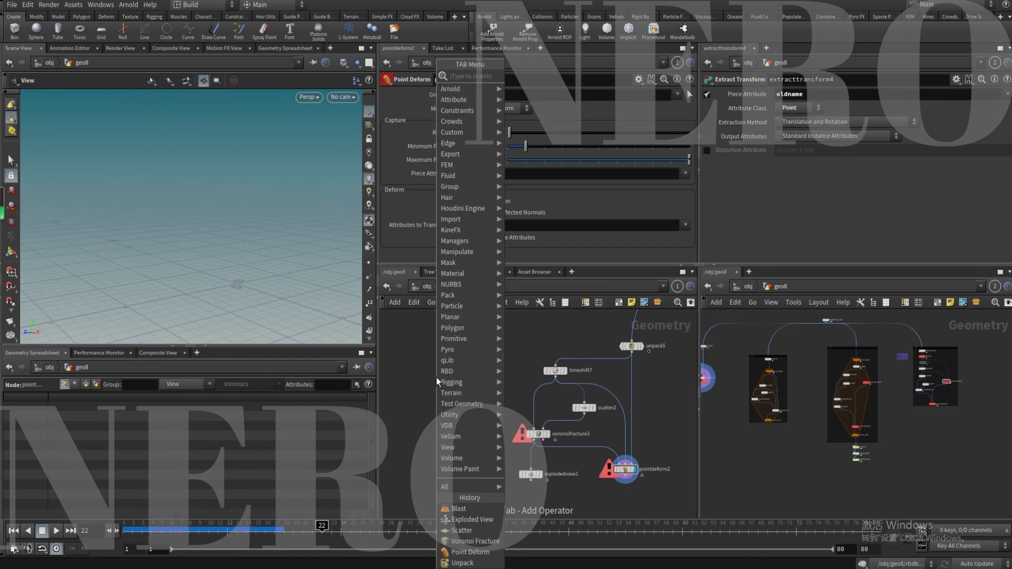
{"action": "type", "text": "c"}
{"action": "key", "text": "BackSpace"}
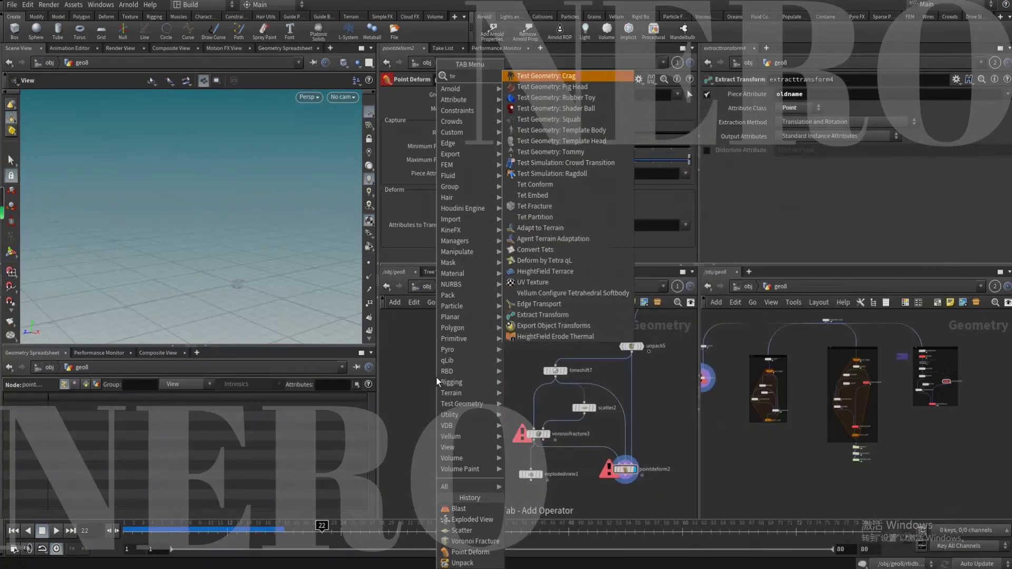
{"action": "key", "text": "Escape"}
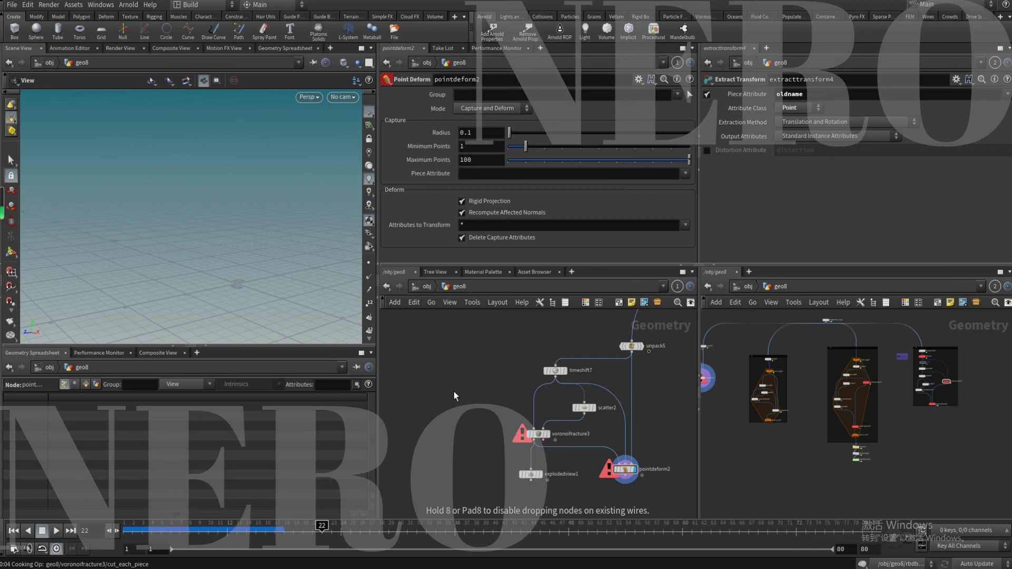
{"action": "left_click", "coordinate": [458, 389]}
{"action": "scroll", "coordinate": [459, 388], "scroll_direction": "up", "scroll_amount": 2}
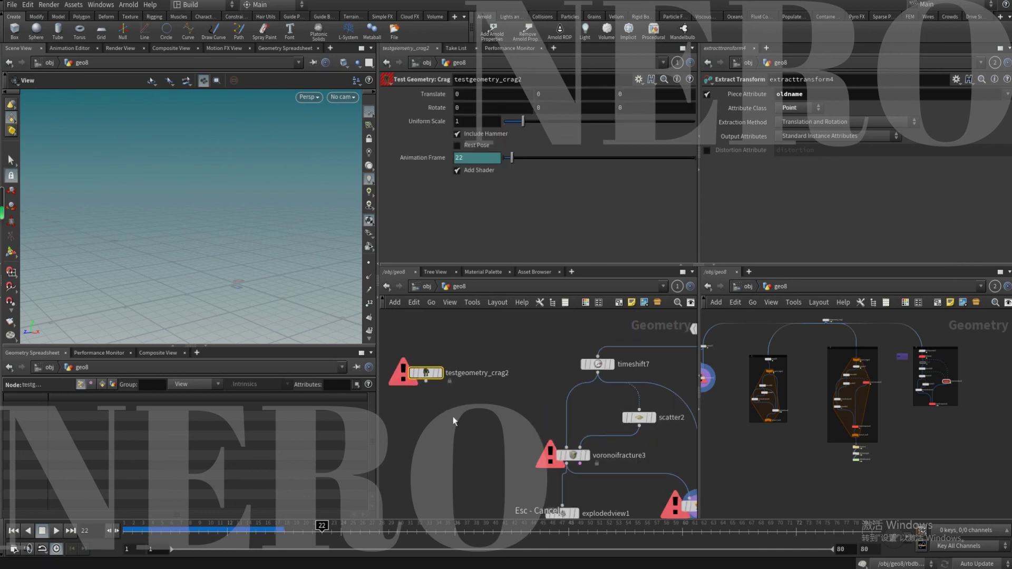
{"action": "left_click", "coordinate": [473, 173]}
{"action": "left_click_drag", "start_coordinate": [268, 177], "coordinate": [192, 204]}
{"action": "scroll", "coordinate": [215, 199], "scroll_direction": "down", "scroll_amount": 5}
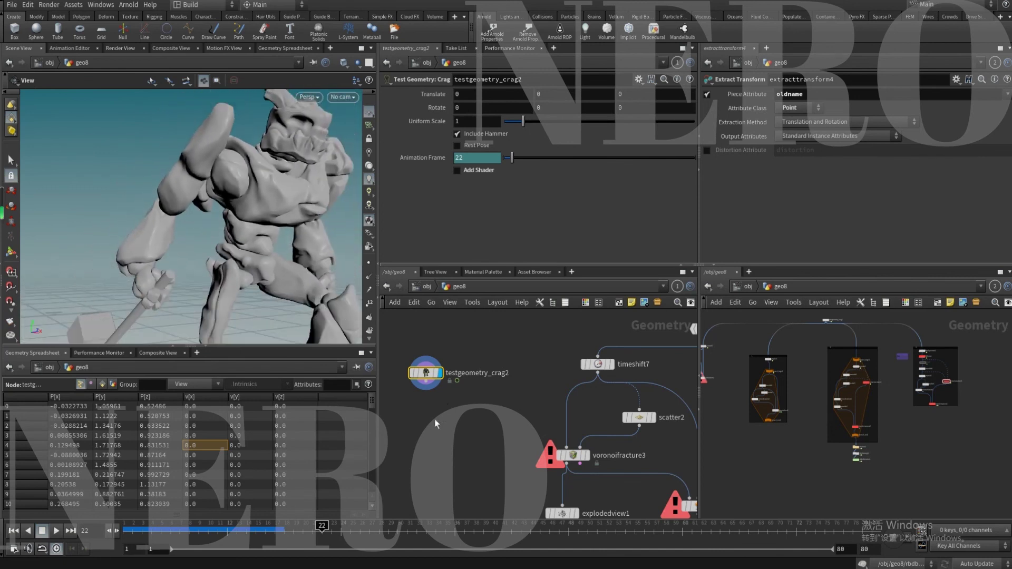
Select pointdeform2 to review its parameters and examine the displayed Crag's body parts up close
{"action": "middle_click_drag", "start_coordinate": [460, 448], "coordinate": [396, 331]}
{"action": "left_click_drag", "start_coordinate": [641, 438], "coordinate": [624, 361]}
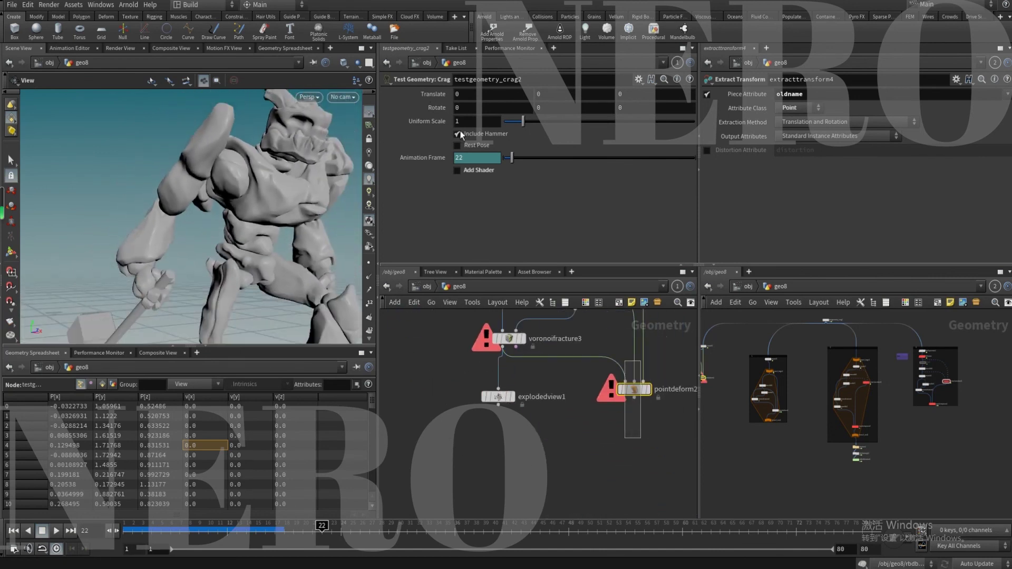
{"action": "left_click", "coordinate": [634, 393]}
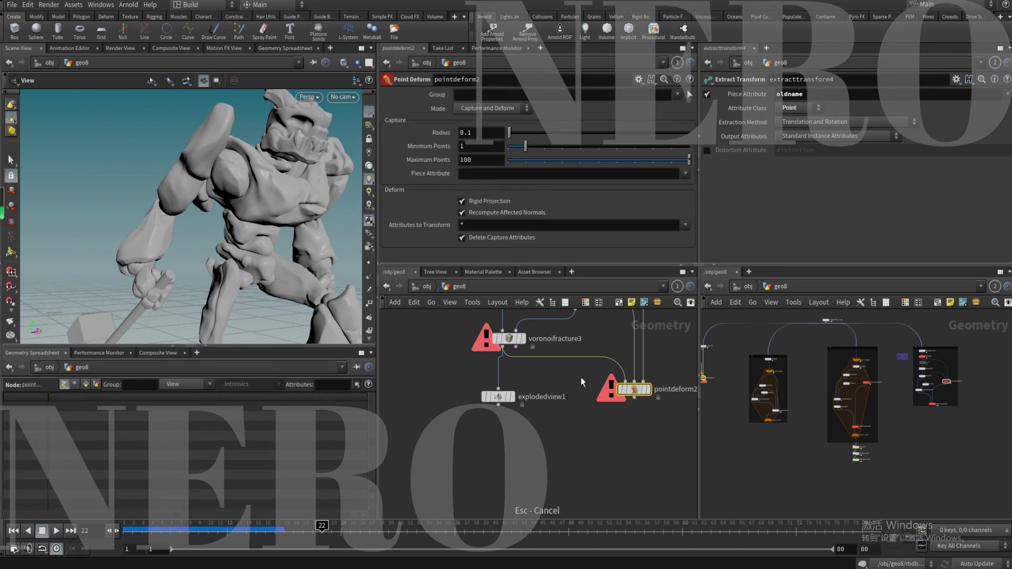
{"action": "left_click", "coordinate": [480, 137]}
{"action": "left_click", "coordinate": [413, 326]}
{"action": "middle_click_drag", "start_coordinate": [412, 326], "coordinate": [492, 404]}
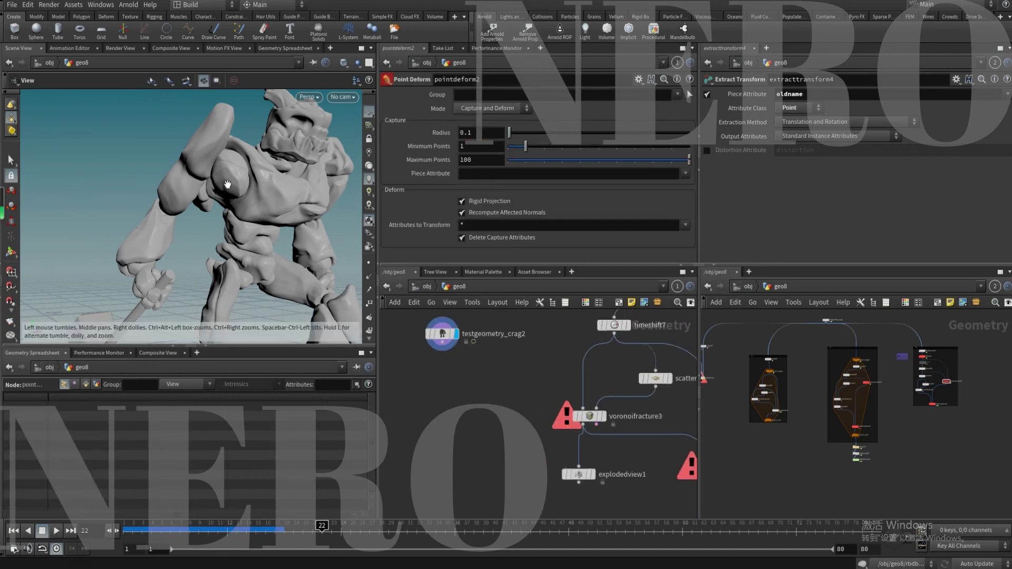
{"action": "middle_click_drag", "start_coordinate": [203, 176], "coordinate": [213, 198]}
{"action": "right_click_drag", "start_coordinate": [213, 197], "coordinate": [229, 162]}
{"action": "key", "text": "s"}
{"action": "key", "text": "Escape"}
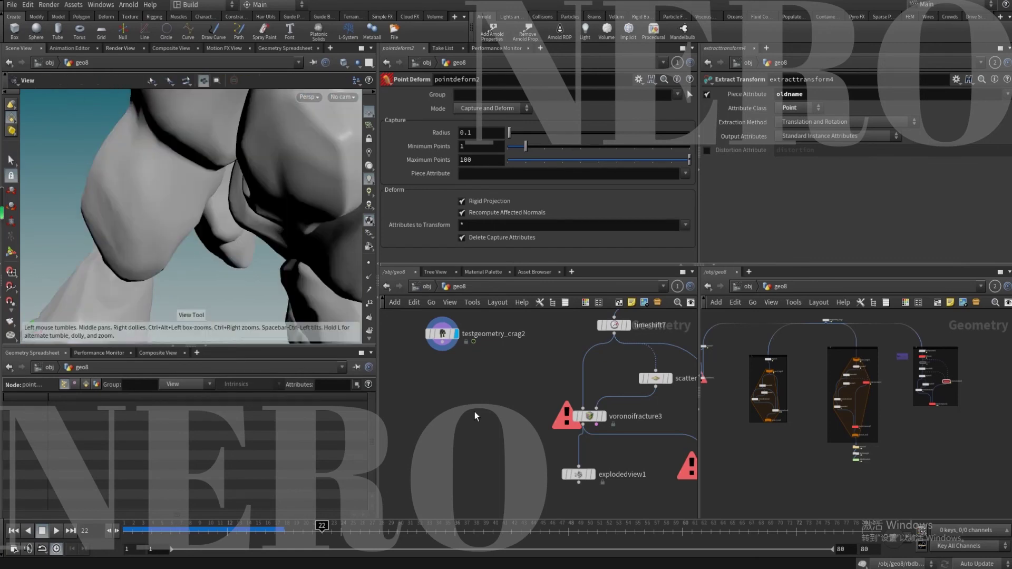
Add an Unpack node below testgeometry_crag2 and display its result
{"action": "key", "text": "Tab"}
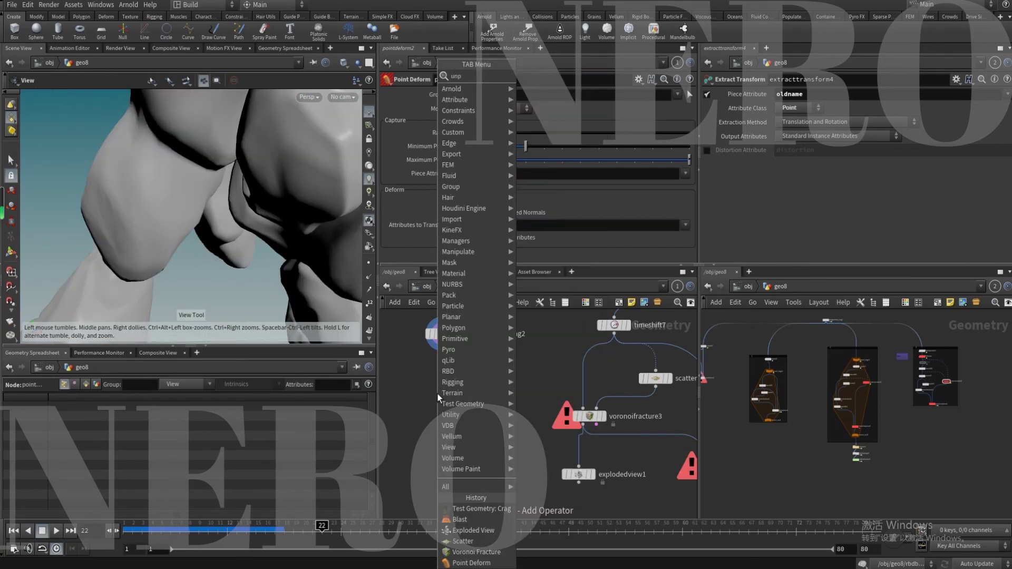
{"action": "key", "text": "Escape"}
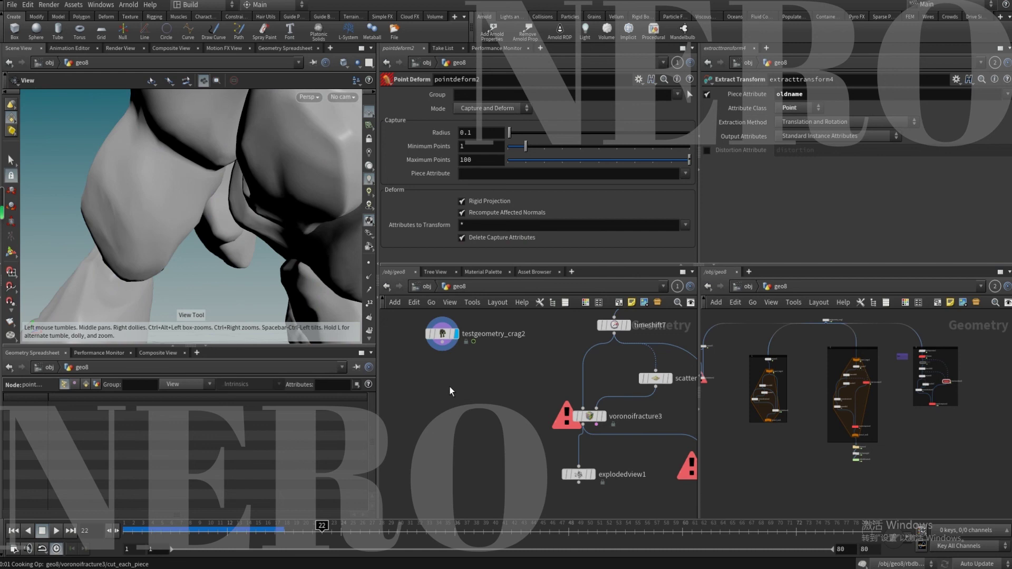
{"action": "left_click", "coordinate": [441, 397]}
{"action": "left_click", "coordinate": [453, 399]}
{"action": "scroll", "coordinate": [450, 385], "scroll_direction": "up", "scroll_amount": 2}
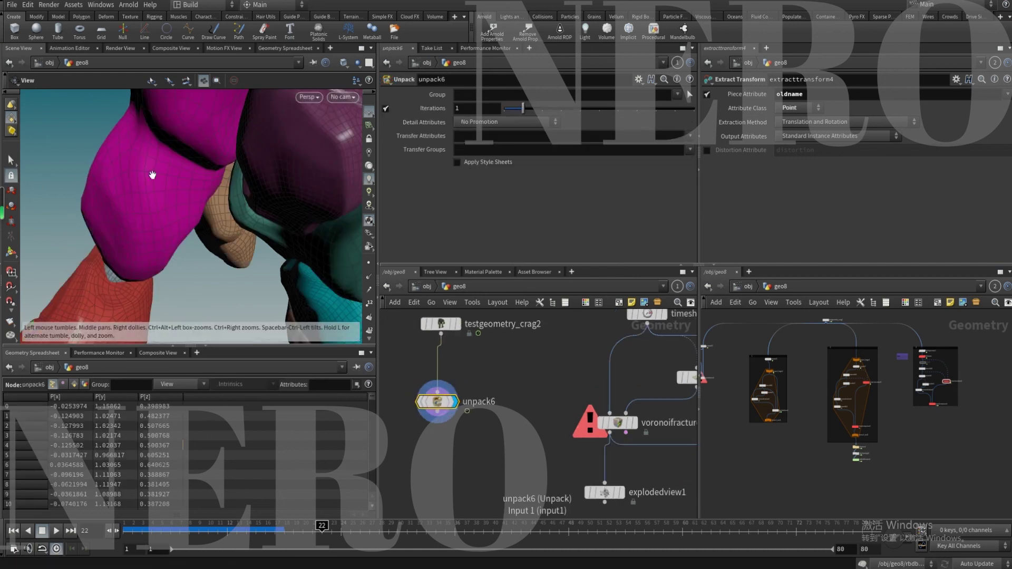
Examine the junction between neighbouring unpacked Crag pieces up close and select a small piece of geometry there
{"action": "key", "text": "s"}
{"action": "left_click", "coordinate": [197, 81]}
{"action": "left_click_drag", "start_coordinate": [206, 204], "coordinate": [216, 182], "text": "alt"}
{"action": "scroll", "coordinate": [203, 175], "scroll_direction": "up", "scroll_amount": 2}
{"action": "left_click", "coordinate": [198, 172]}
{"action": "key", "text": "s"}
{"action": "key", "text": "Escape"}
{"action": "key", "text": "s"}
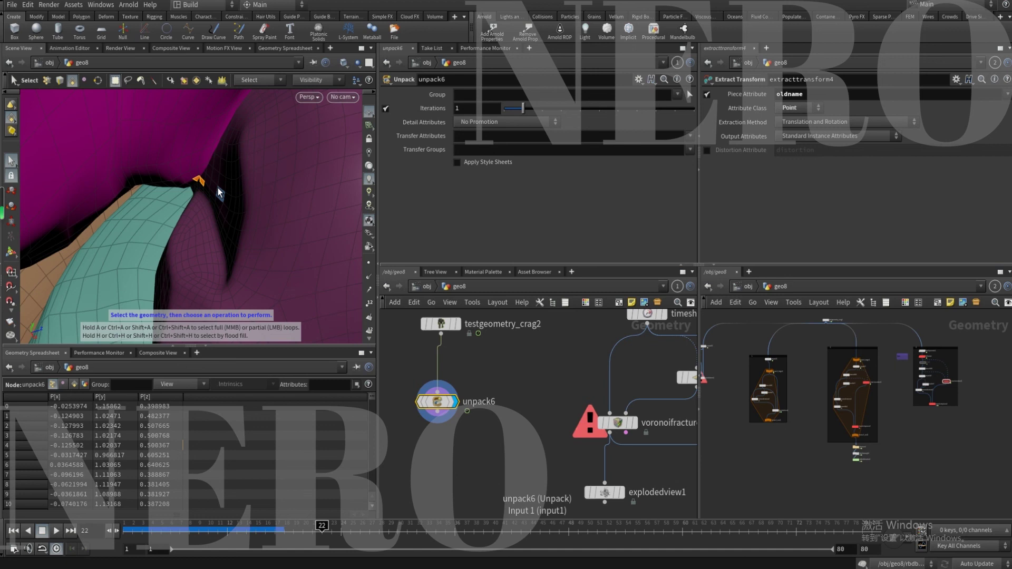
Select pointdeform2 and examine the whole unpacked Crag along with the Point Deform branch of the network
{"action": "scroll", "coordinate": [506, 451], "scroll_direction": "down", "scroll_amount": 1}
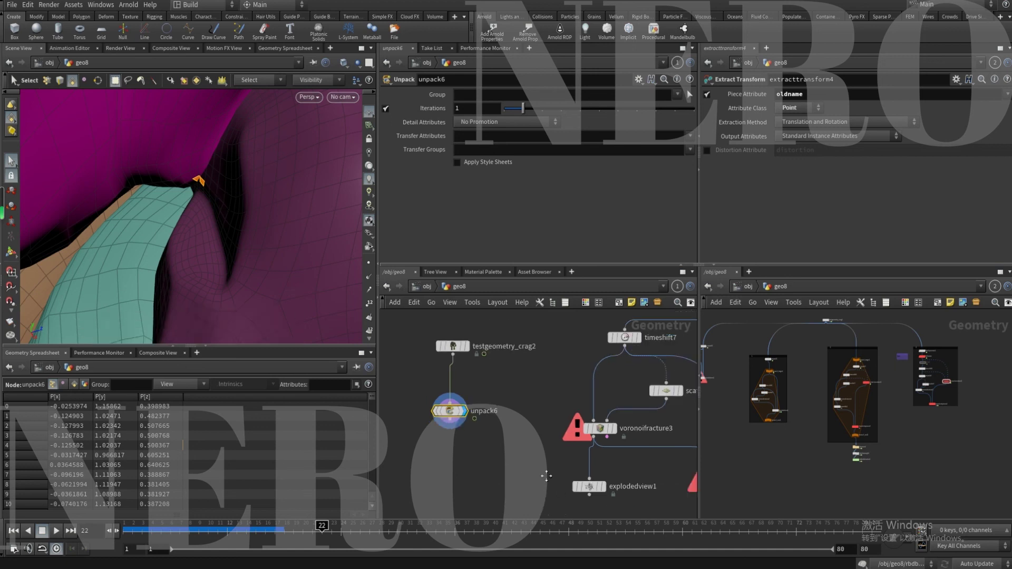
{"action": "middle_click_drag", "start_coordinate": [514, 444], "coordinate": [357, 350]}
{"action": "left_click_drag", "start_coordinate": [610, 376], "coordinate": [539, 426]}
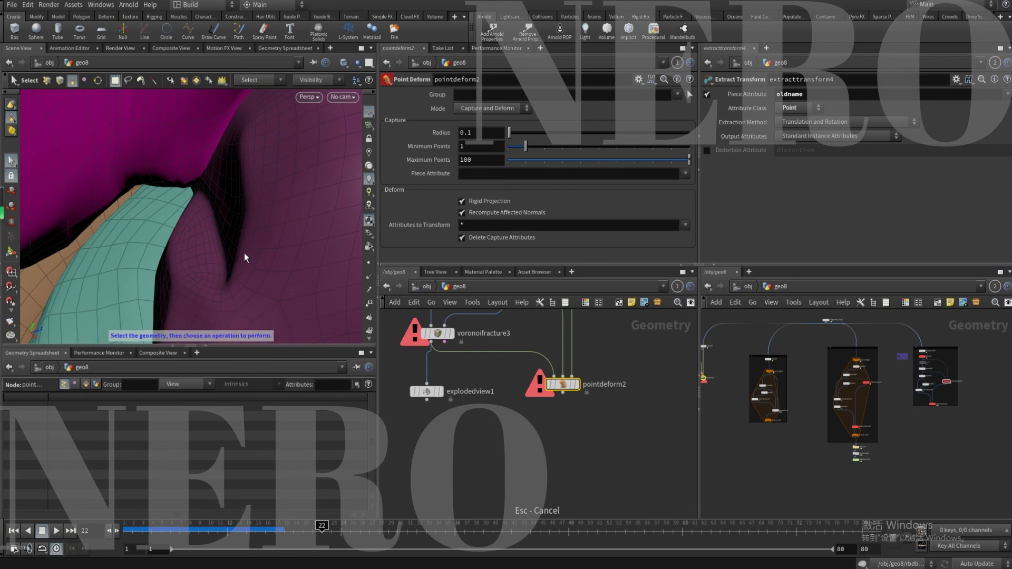
{"action": "key", "text": "Escape"}
{"action": "left_click_drag", "start_coordinate": [203, 219], "coordinate": [203, 223]}
{"action": "scroll", "coordinate": [203, 223], "scroll_direction": "down", "scroll_amount": 6}
{"action": "left_click_drag", "start_coordinate": [206, 275], "coordinate": [214, 259]}
{"action": "scroll", "coordinate": [213, 258], "scroll_direction": "down", "scroll_amount": 3}
{"action": "middle_click_drag", "start_coordinate": [552, 430], "coordinate": [536, 472]}
{"action": "scroll", "coordinate": [536, 472], "scroll_direction": "down", "scroll_amount": 3}
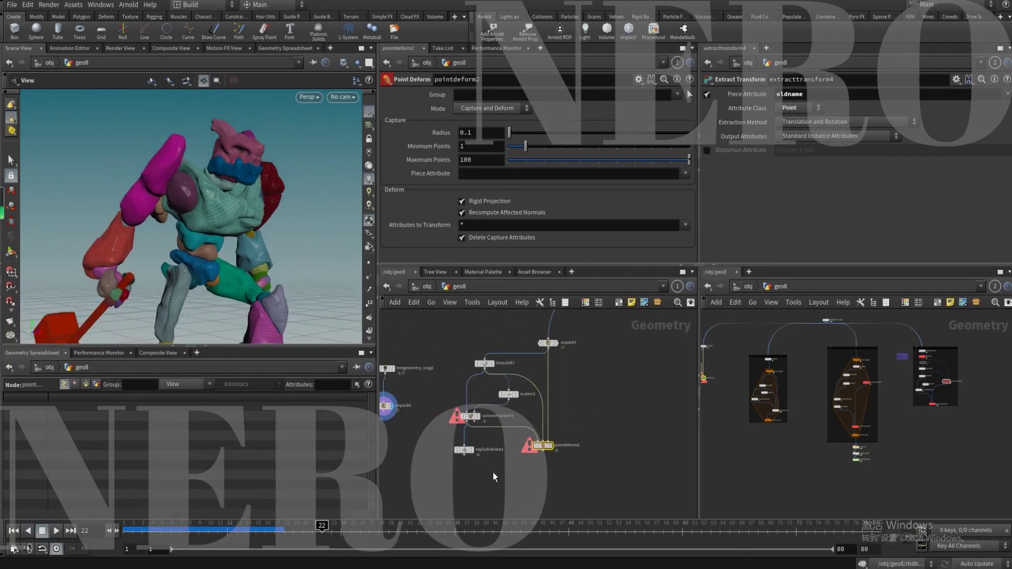